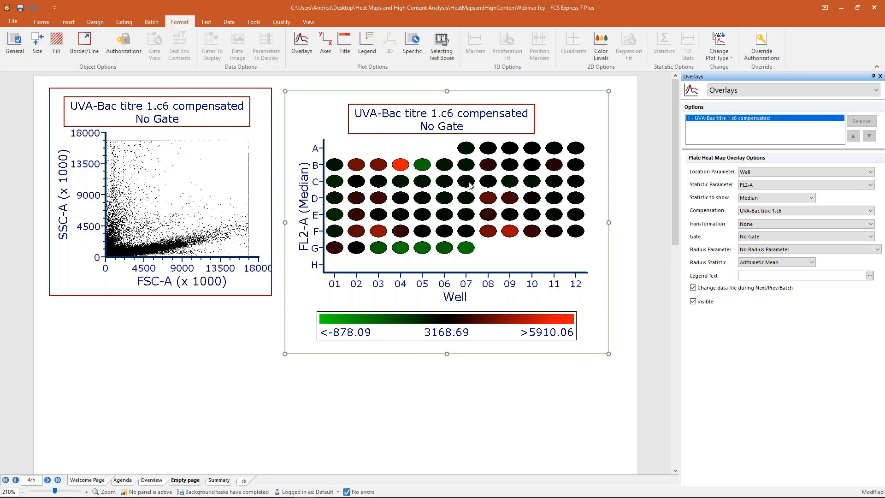
Set the plate heat map's radius parameter to FL1-A and its radius statistic to # of Events
{"action": "left_click", "coordinate": [759, 250]}
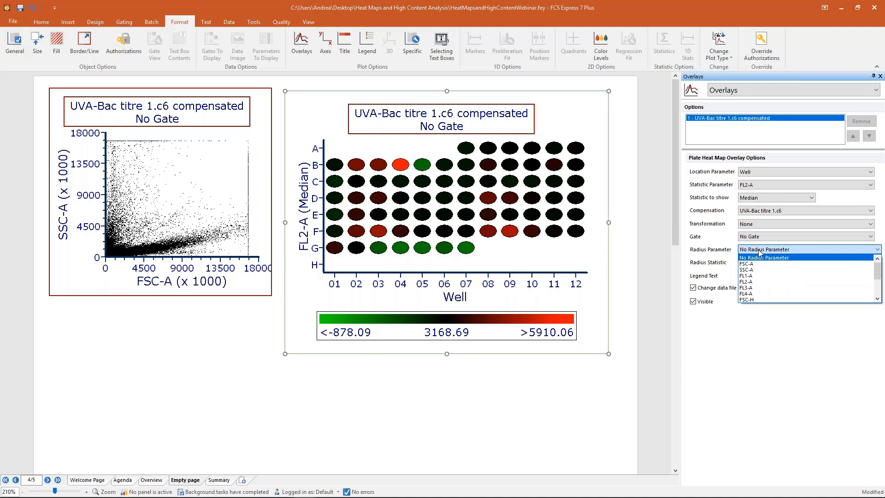
{"action": "left_click", "coordinate": [760, 276]}
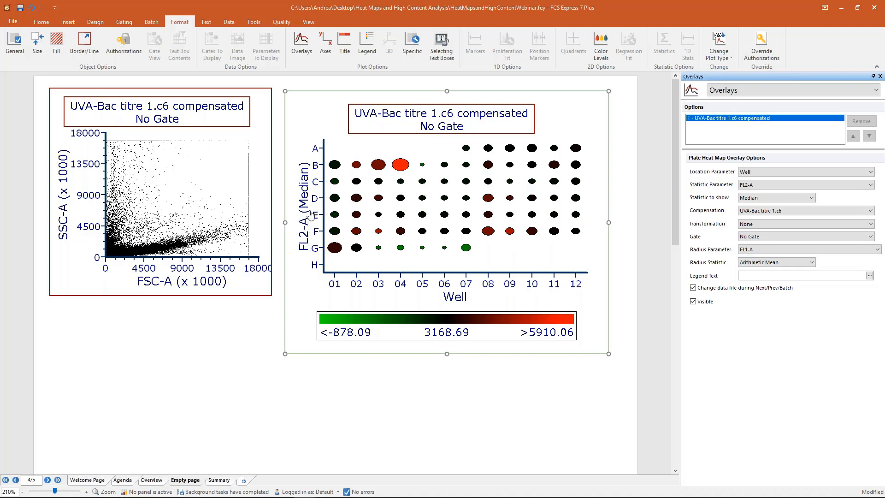
{"action": "left_click", "coordinate": [769, 262]}
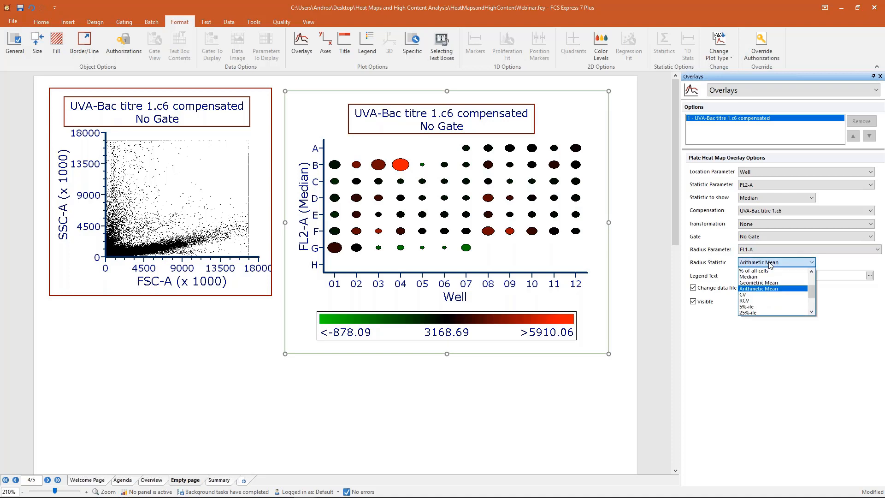
{"action": "scroll", "coordinate": [772, 272], "scroll_direction": "up", "scroll_amount": 1}
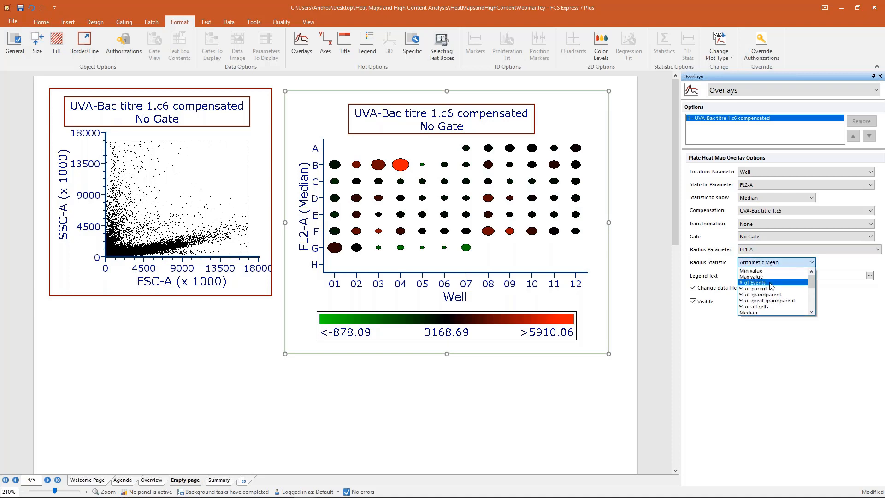
{"action": "left_click", "coordinate": [772, 285]}
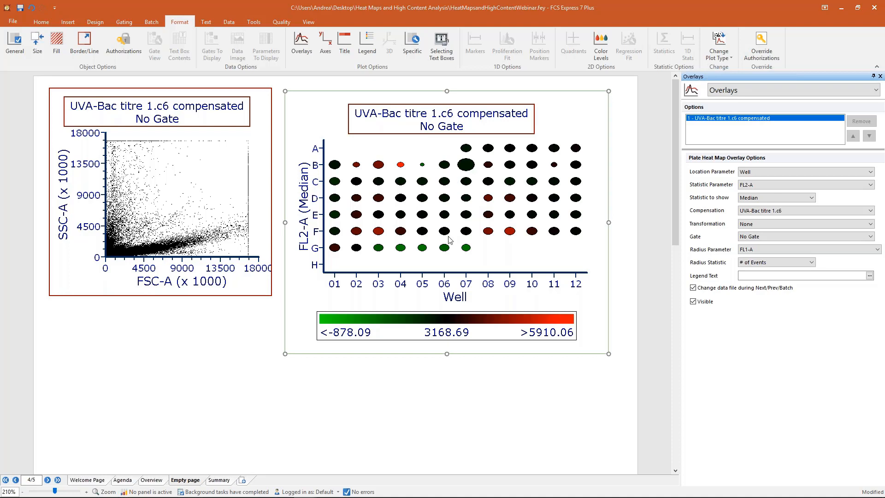
Show the data list and add UVA-Bac titre 1.c6 to the plate heat map as a new overlay
{"action": "left_click", "coordinate": [232, 22]}
{"action": "left_click", "coordinate": [232, 48]}
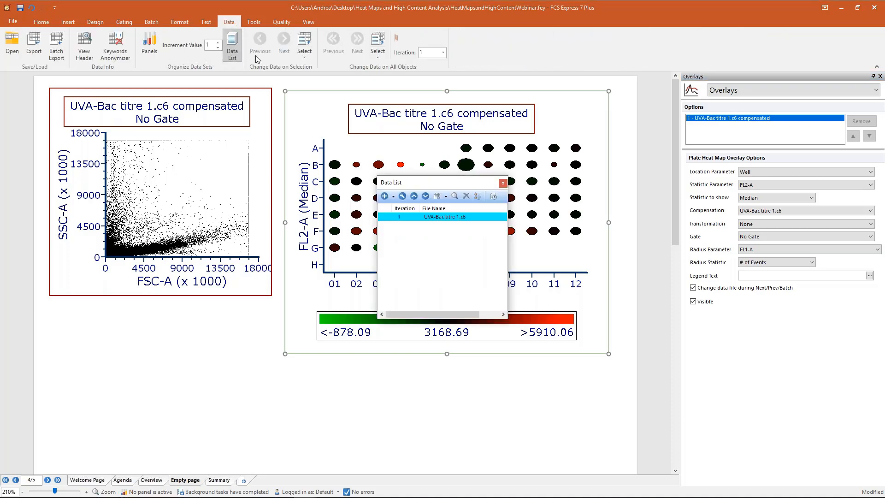
{"action": "left_click_drag", "start_coordinate": [443, 183], "coordinate": [229, 174]}
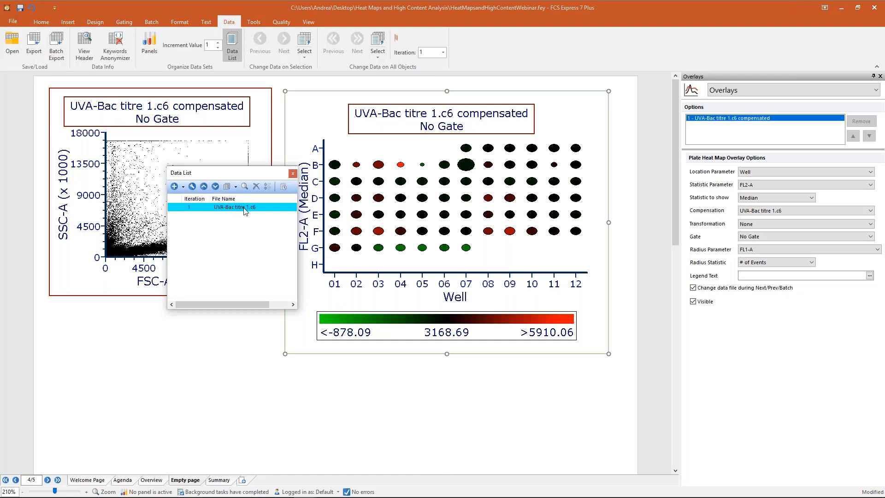
{"action": "left_click", "coordinate": [236, 208]}
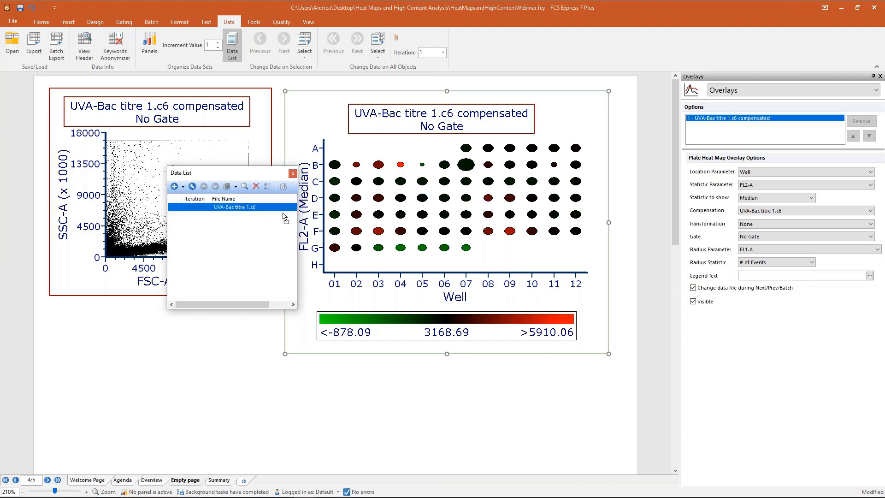
{"action": "left_click_drag", "start_coordinate": [284, 214], "coordinate": [434, 201]}
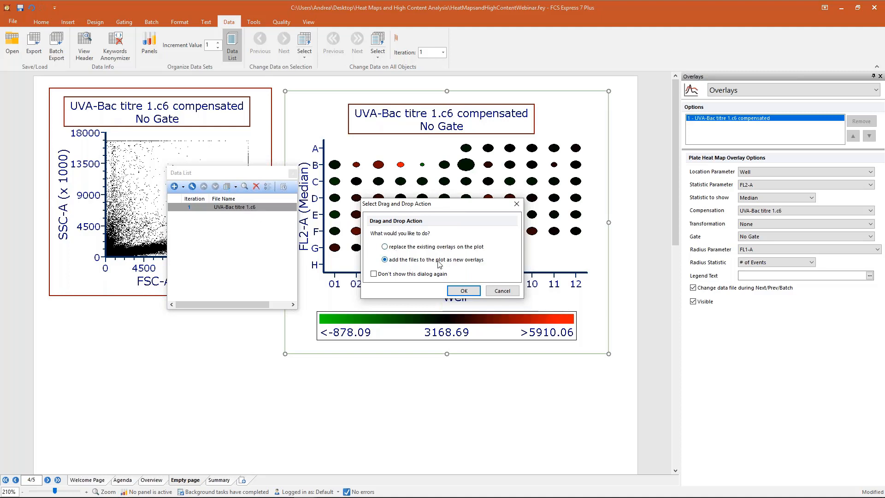
{"action": "left_click", "coordinate": [474, 293]}
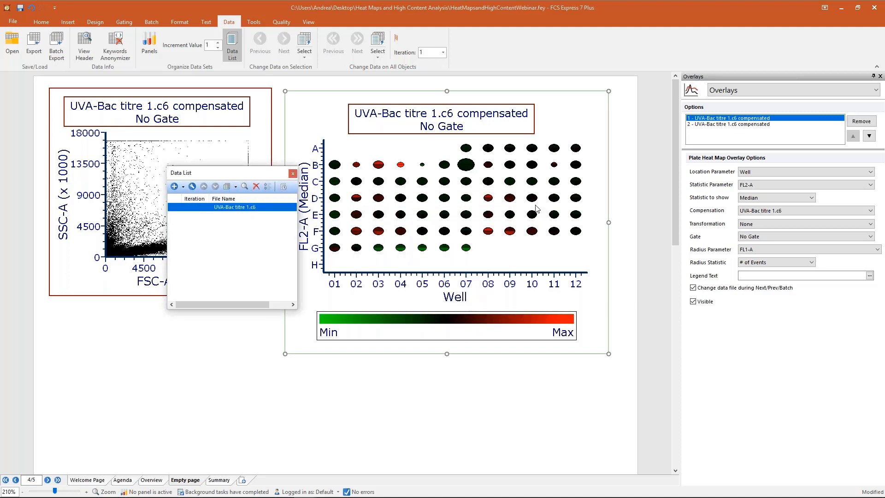
Add UVA-Bac titre 1.c6 to the heat map once more as a third overlay, and close the data list
{"action": "left_click", "coordinate": [718, 124]}
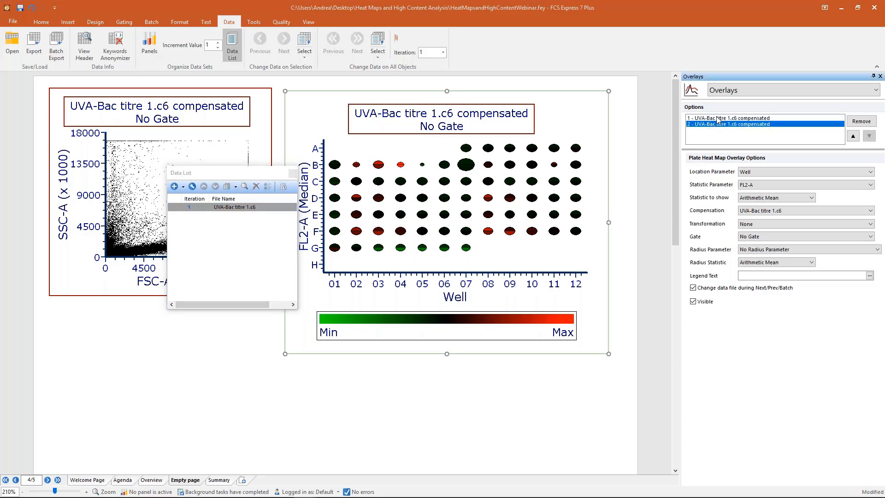
{"action": "left_click", "coordinate": [717, 118]}
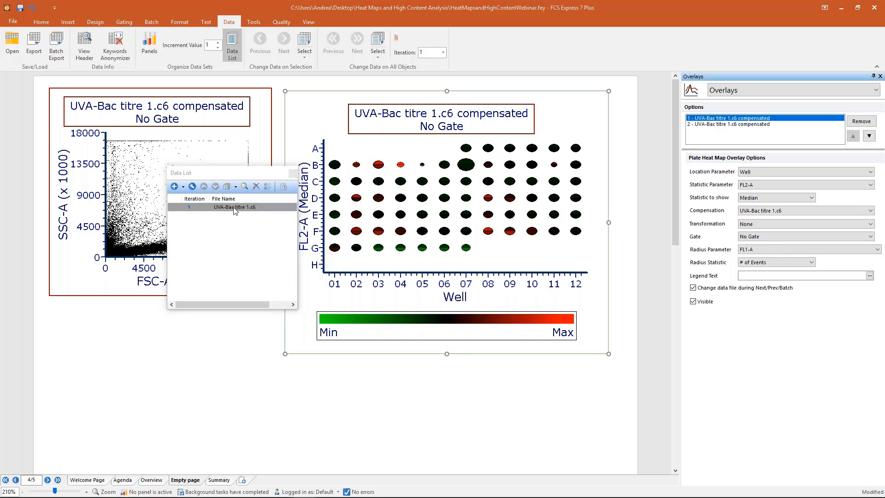
{"action": "left_click_drag", "start_coordinate": [235, 209], "coordinate": [382, 189]}
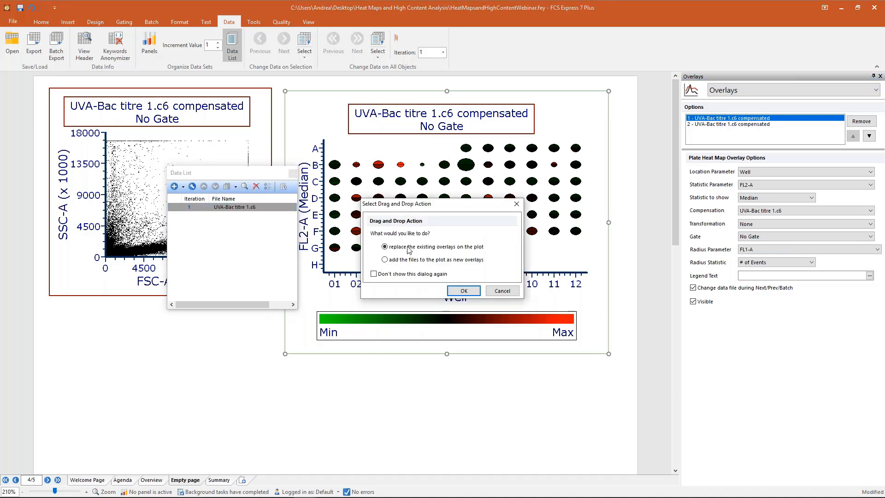
{"action": "left_click", "coordinate": [414, 259]}
{"action": "left_click", "coordinate": [466, 285]}
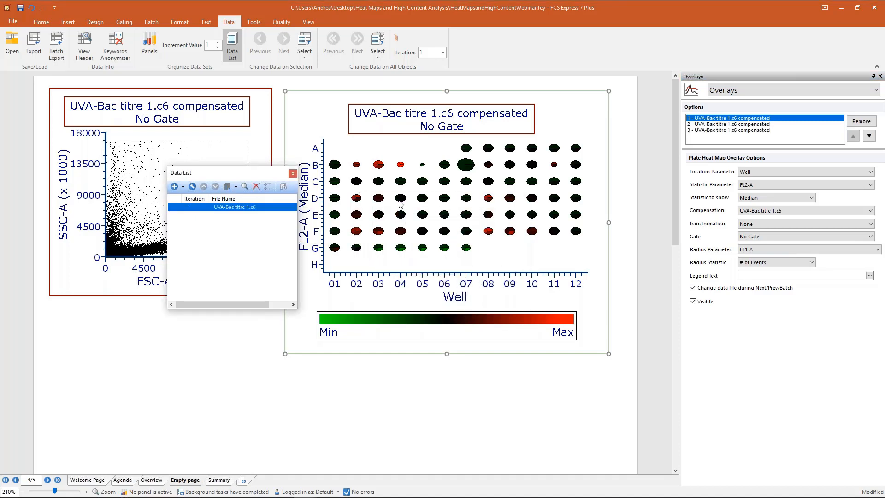
{"action": "left_click", "coordinate": [292, 173]}
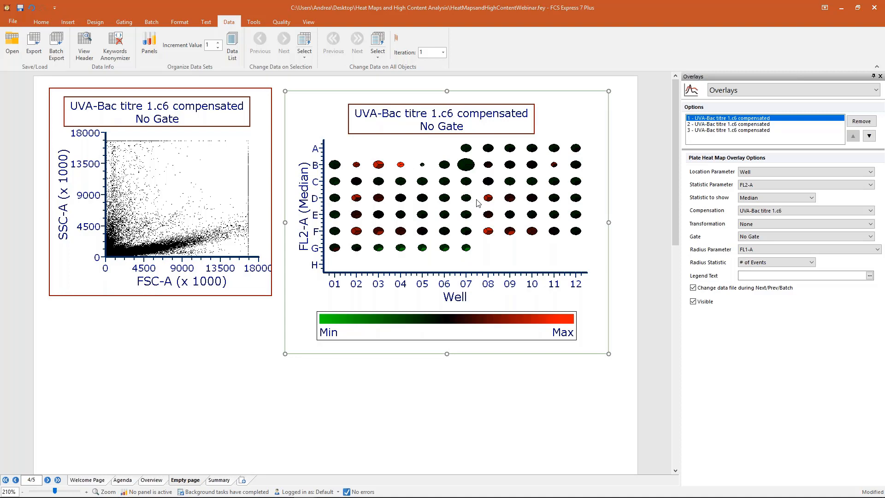
Set the first overlay's statistic parameter to FL1-A and the second overlay's statistic to Median
{"action": "left_click", "coordinate": [749, 187]}
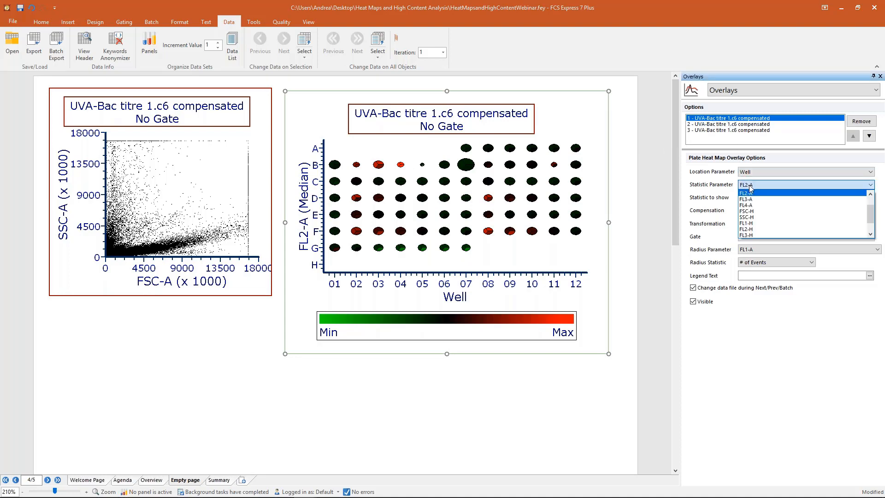
{"action": "scroll", "coordinate": [748, 193], "scroll_direction": "up", "scroll_amount": 1}
{"action": "left_click", "coordinate": [750, 205]}
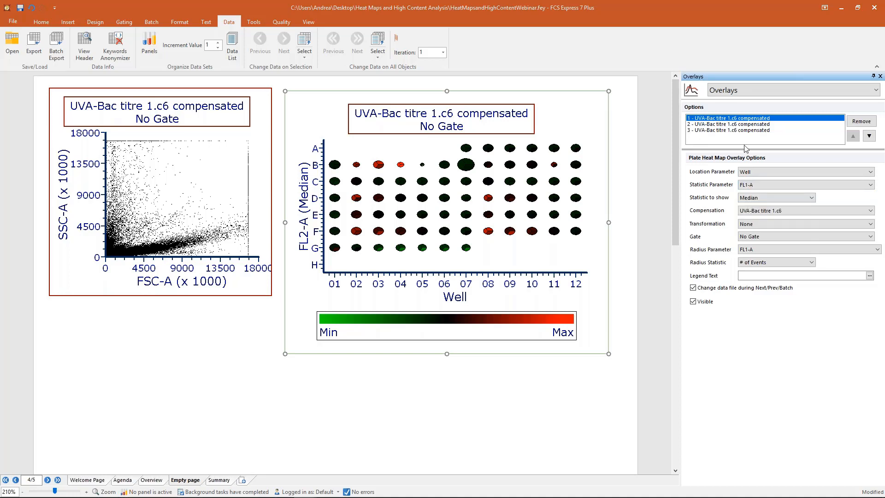
{"action": "left_click", "coordinate": [742, 124]}
{"action": "left_click", "coordinate": [756, 198]}
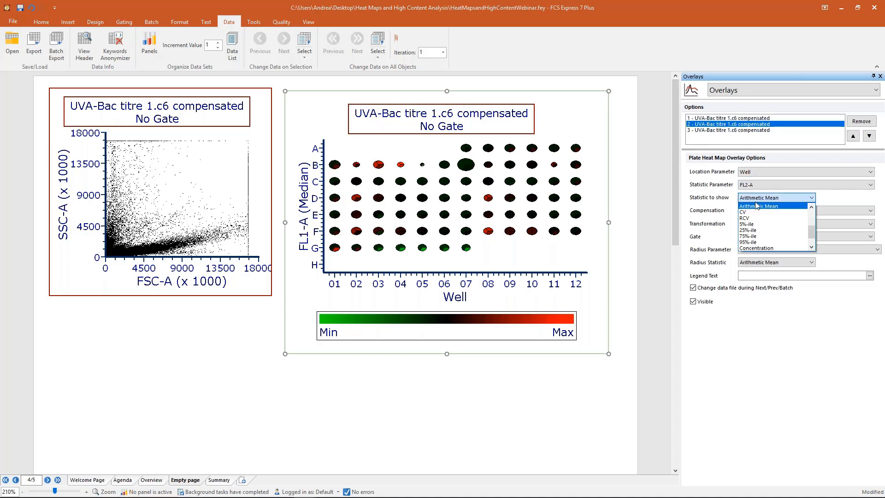
{"action": "scroll", "coordinate": [757, 221], "scroll_direction": "down", "scroll_amount": 2}
{"action": "left_click", "coordinate": [756, 232]}
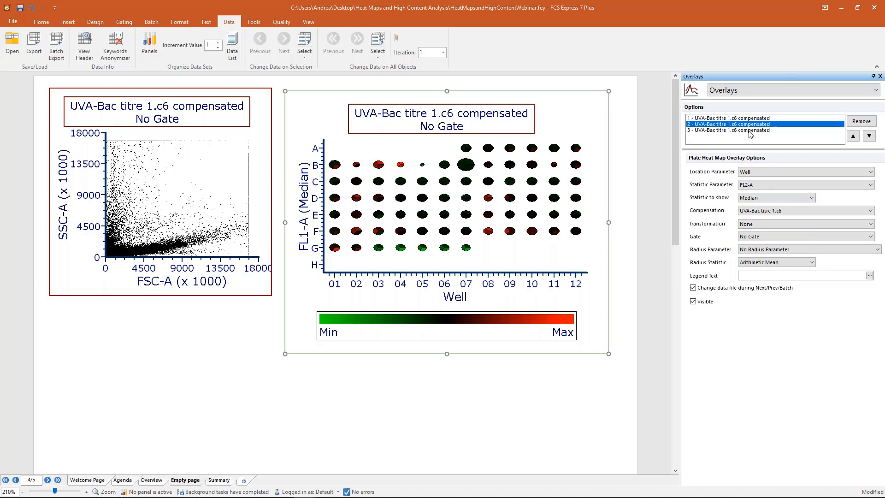
Set the third overlay's statistic parameter to FL3-A and its statistic to Median
{"action": "left_click", "coordinate": [750, 131]}
{"action": "left_click", "coordinate": [752, 187]}
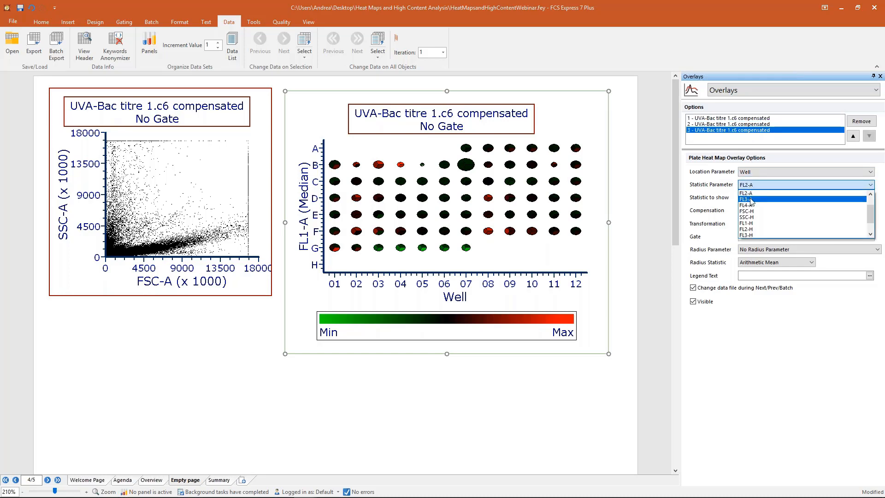
{"action": "left_click", "coordinate": [751, 199]}
{"action": "left_click", "coordinate": [753, 198]}
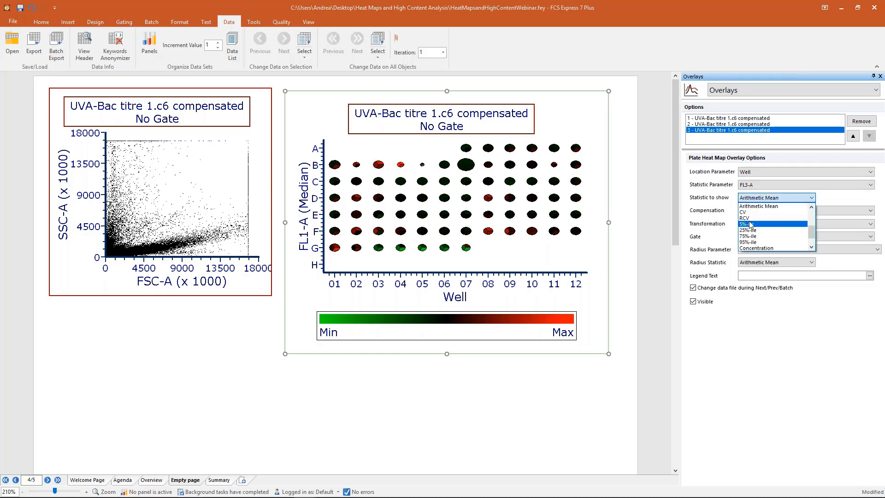
{"action": "scroll", "coordinate": [750, 224], "scroll_direction": "up", "scroll_amount": 1}
{"action": "left_click", "coordinate": [750, 213]}
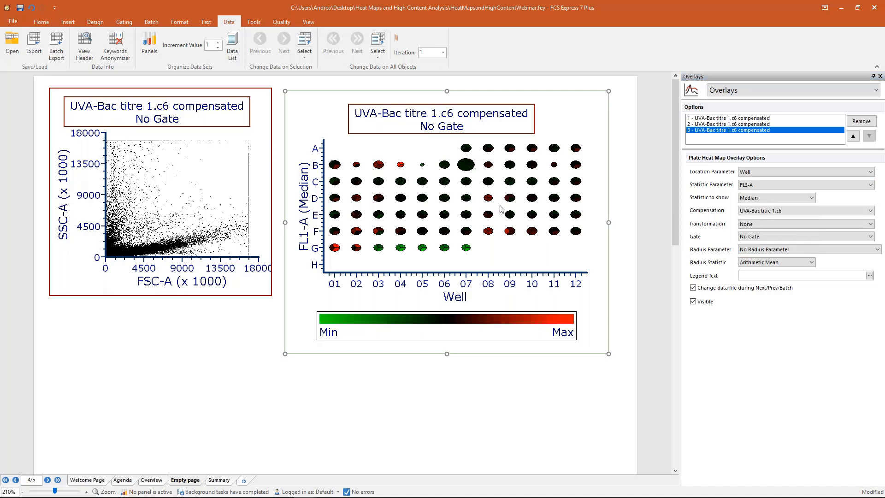
Change the plate heat map's color level style to Percentile
{"action": "left_click", "coordinate": [404, 421]}
{"action": "scroll", "coordinate": [435, 348], "scroll_direction": "up", "scroll_amount": 1}
{"action": "scroll", "coordinate": [436, 349], "scroll_direction": "up", "scroll_amount": 2}
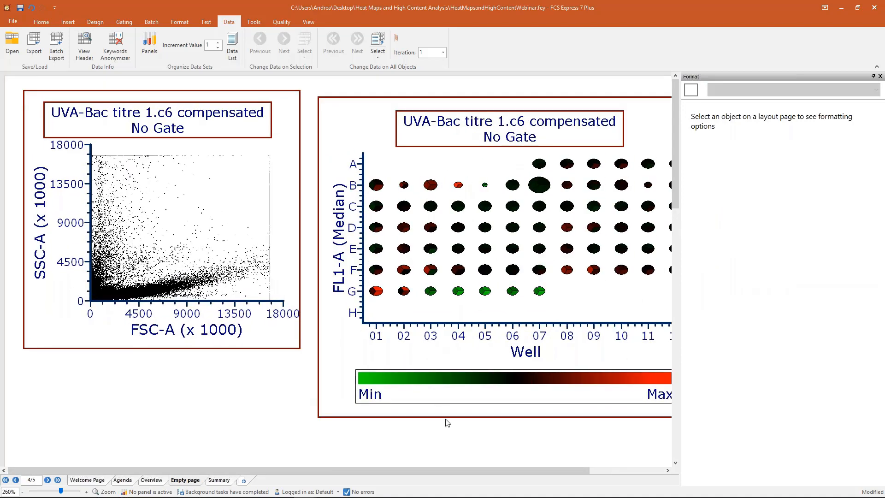
{"action": "left_click_drag", "start_coordinate": [416, 469], "coordinate": [497, 469]}
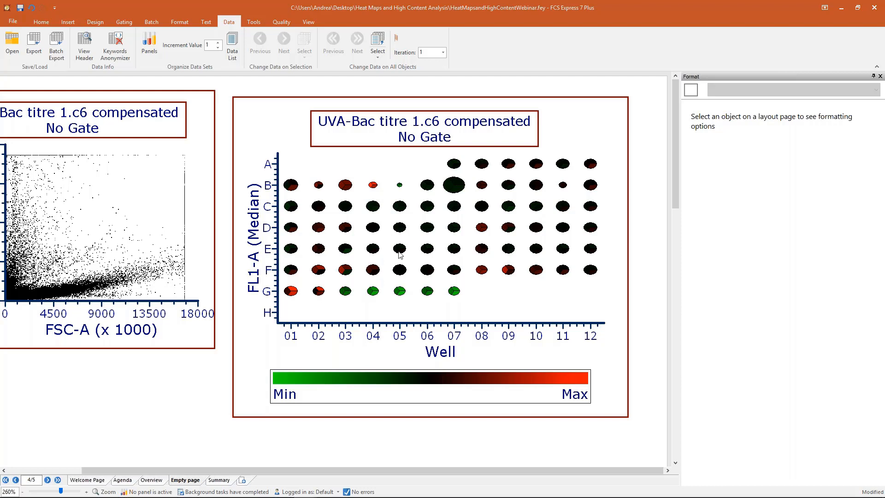
{"action": "left_click", "coordinate": [543, 191]}
{"action": "left_click", "coordinate": [738, 91]}
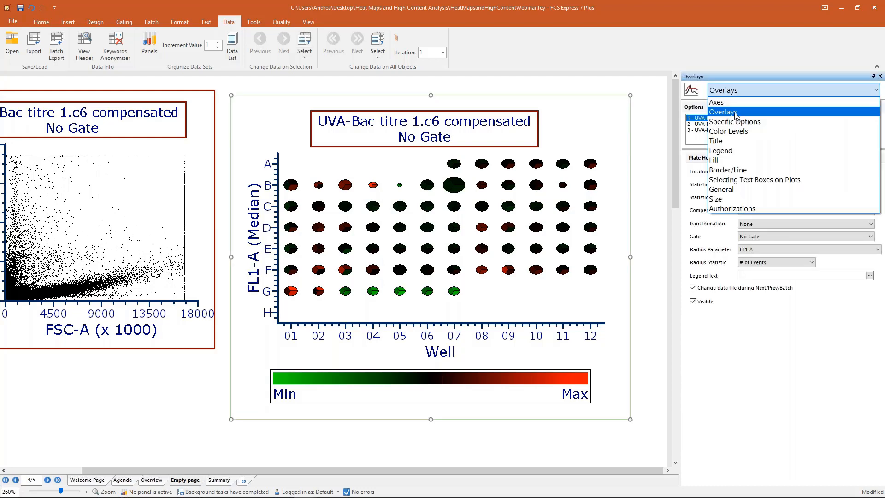
{"action": "left_click", "coordinate": [739, 132]}
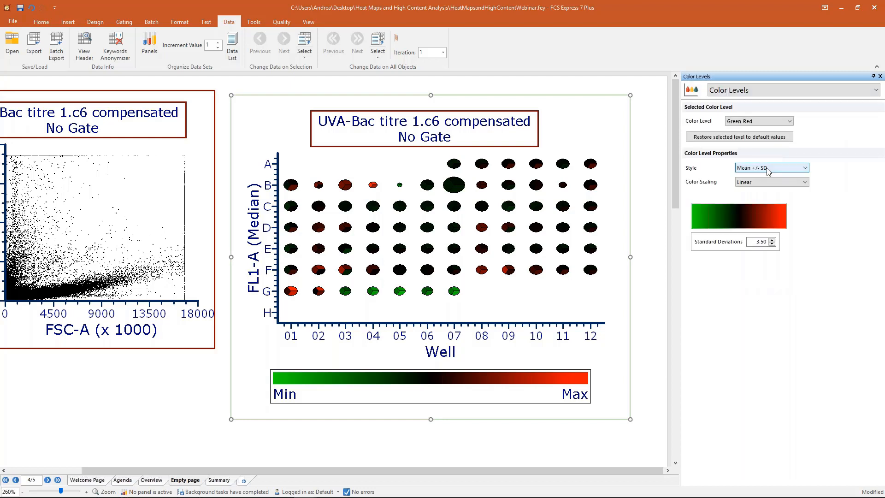
{"action": "left_click", "coordinate": [758, 168]}
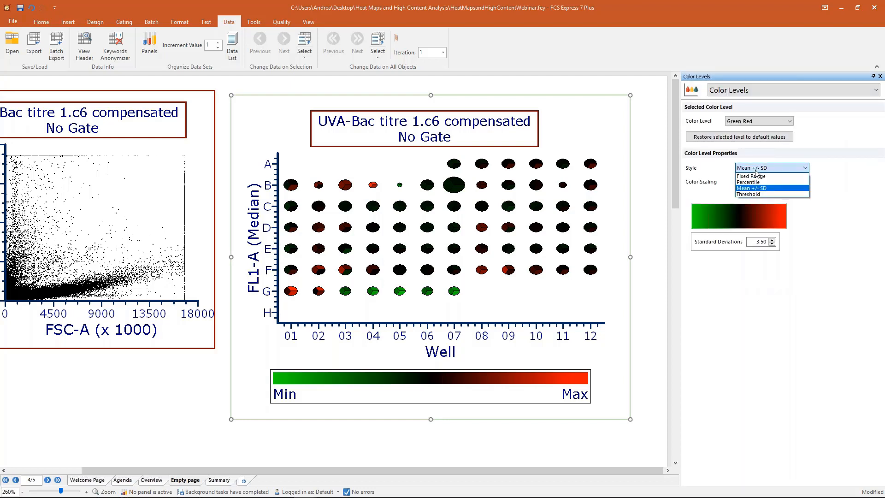
{"action": "left_click", "coordinate": [749, 184]}
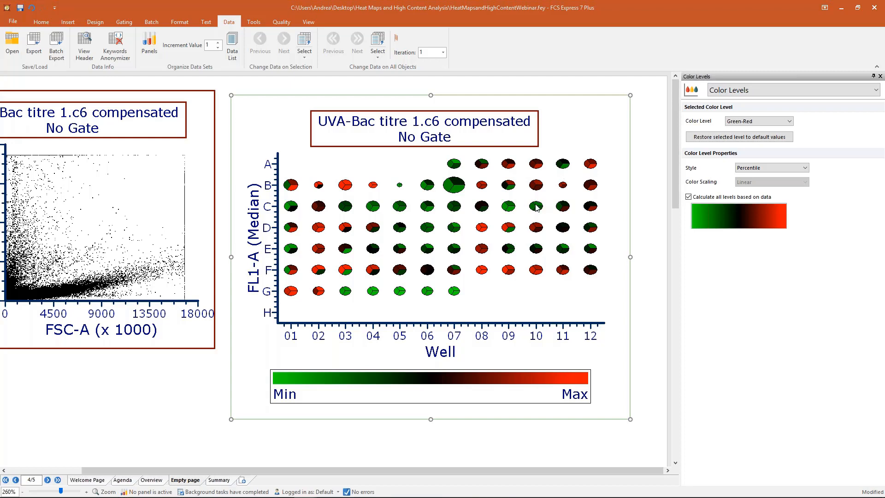
Remove the third and second overlays from the plate heat map, keeping only the first
{"action": "left_click", "coordinate": [737, 90]}
{"action": "left_click", "coordinate": [738, 126]}
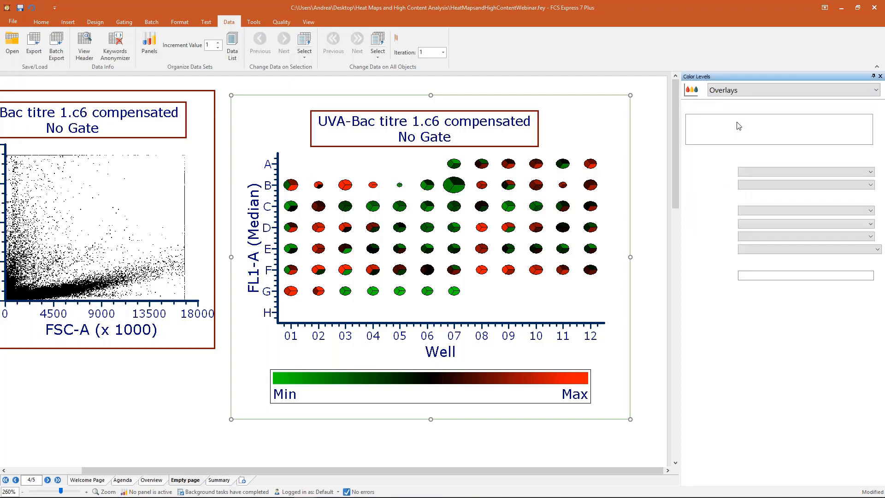
{"action": "left_click", "coordinate": [727, 131]}
{"action": "left_click", "coordinate": [868, 125]}
{"action": "left_click", "coordinate": [868, 124]}
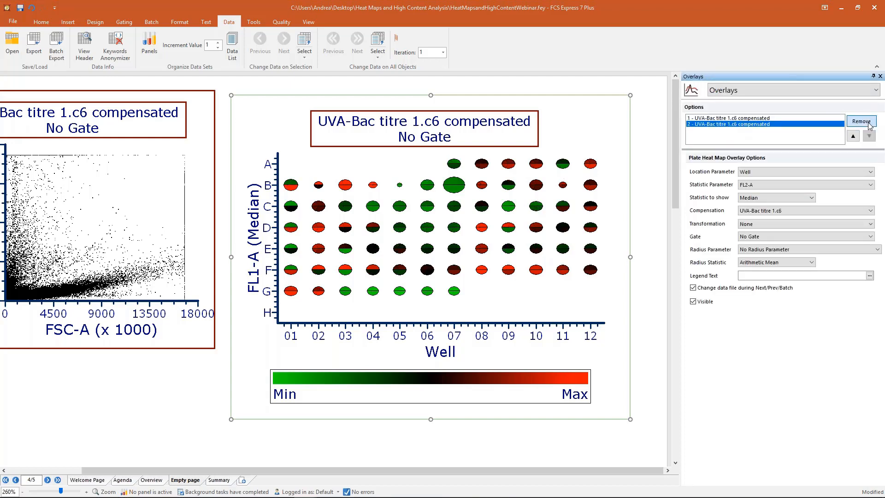
Set the remaining overlay's radius parameter to No Radius Parameter
{"action": "left_click", "coordinate": [751, 265]}
{"action": "left_click", "coordinate": [751, 249]}
{"action": "left_click", "coordinate": [751, 249]}
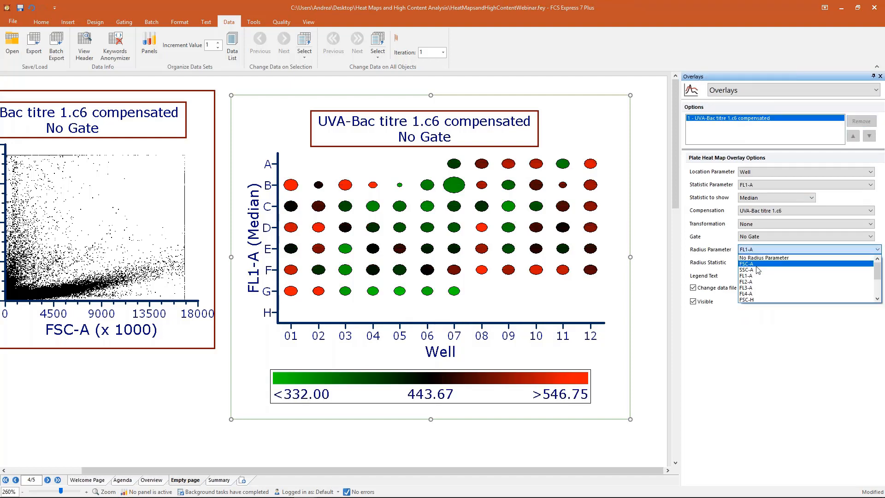
{"action": "left_click", "coordinate": [758, 258]}
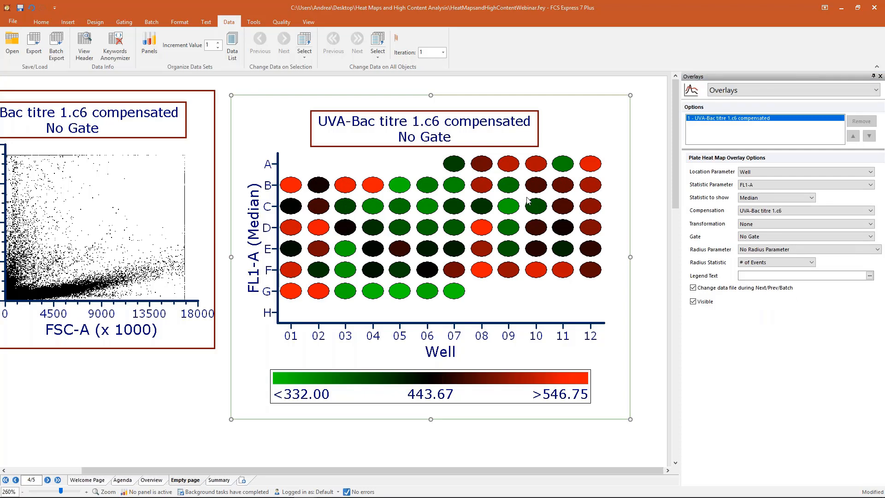
Minimize the current layout, switch to the open High Content for Batch Process.fey layout and maximize its window
{"action": "left_click", "coordinate": [842, 8]}
{"action": "mouse_move", "coordinate": [311, 493]}
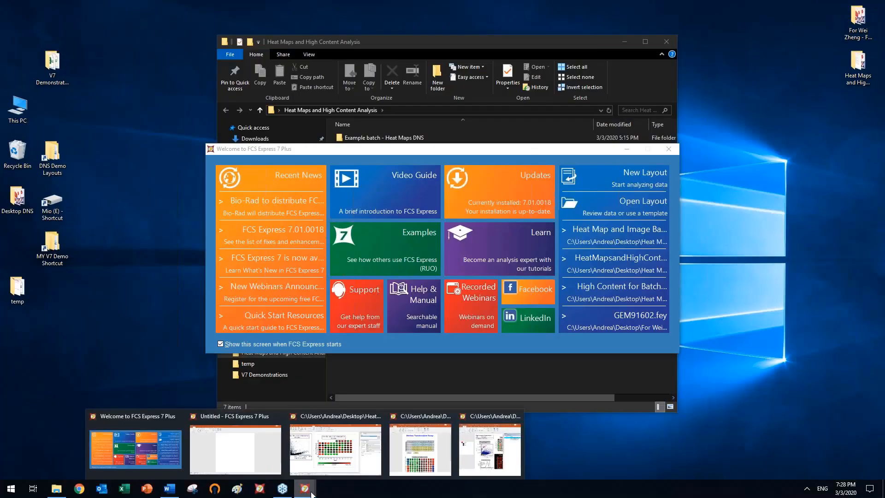
{"action": "left_click", "coordinate": [493, 449]}
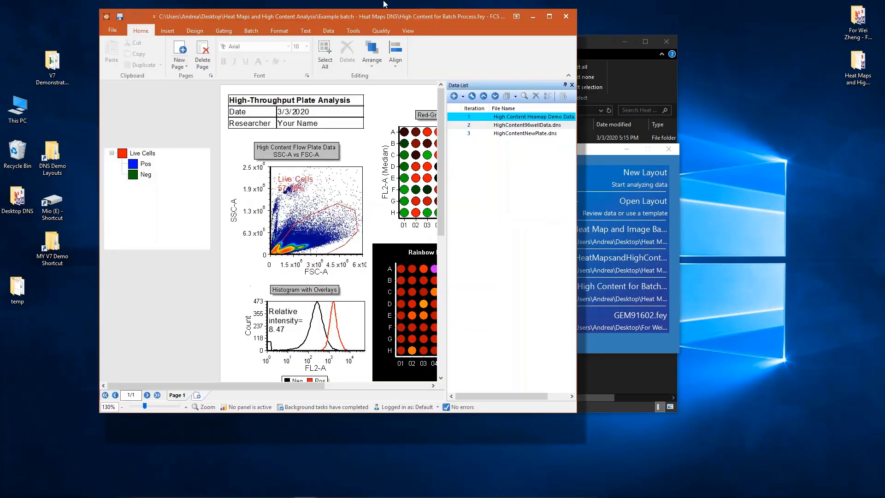
{"action": "left_click_drag", "start_coordinate": [385, 4], "coordinate": [384, 0]}
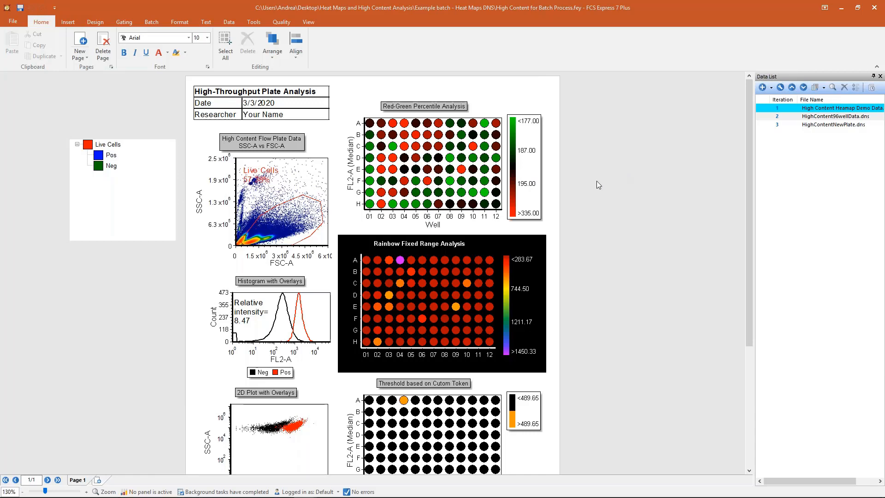
Examine the three plate heat maps and their color legends, ending with a closer look at the Red-Green Percentile Analysis map
{"action": "left_click", "coordinate": [454, 157]}
{"action": "left_click", "coordinate": [452, 311], "text": "shift"}
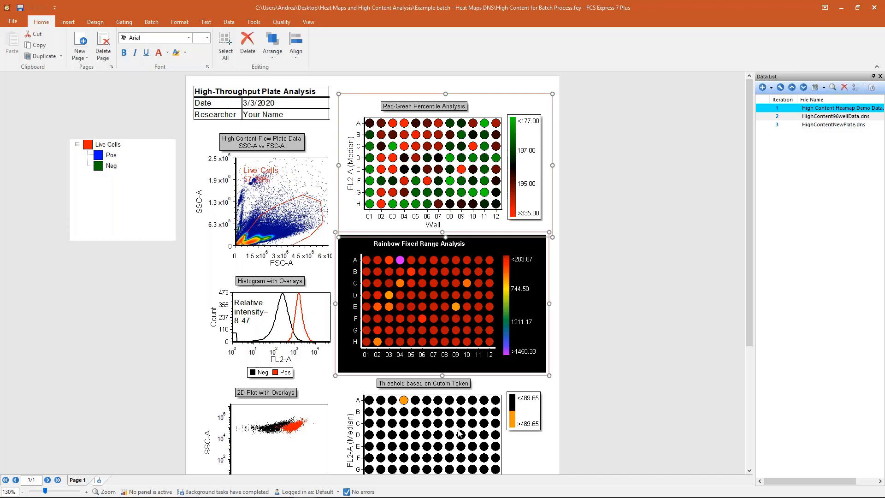
{"action": "left_click", "coordinate": [459, 433], "text": "shift"}
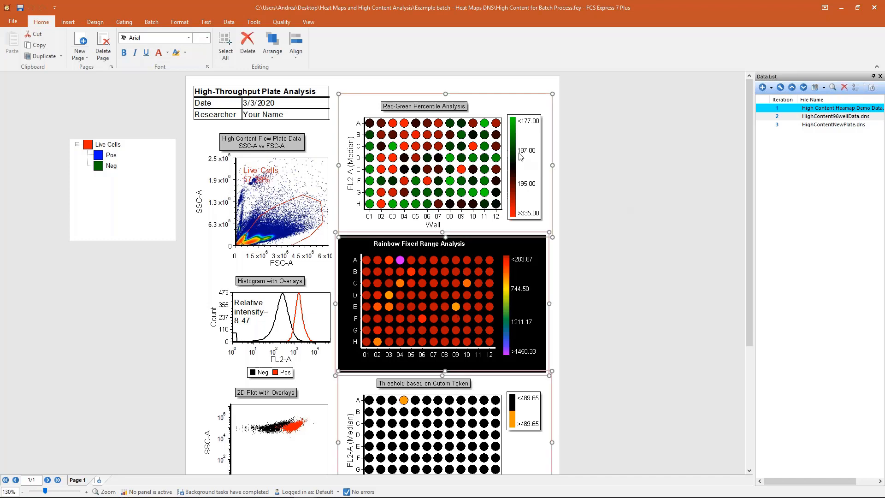
{"action": "scroll", "coordinate": [599, 198], "scroll_direction": "down", "scroll_amount": 1}
{"action": "left_click", "coordinate": [617, 191]}
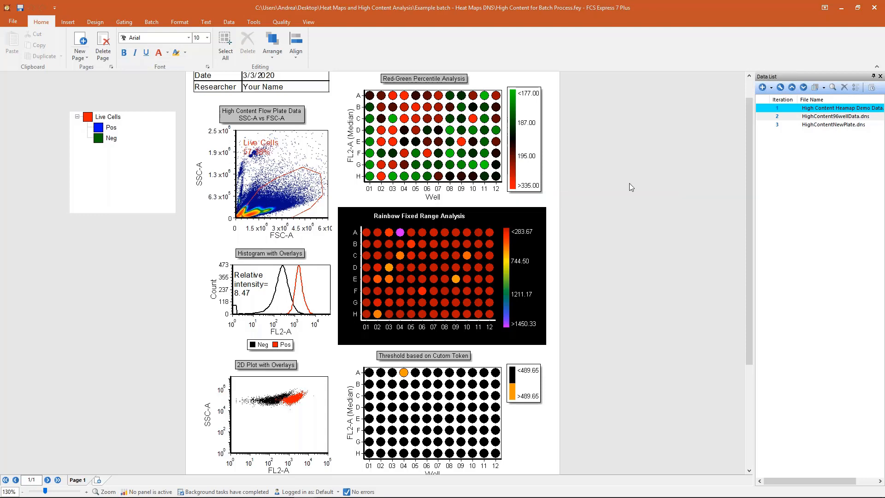
{"action": "scroll", "coordinate": [636, 172], "scroll_direction": "up", "scroll_amount": 7}
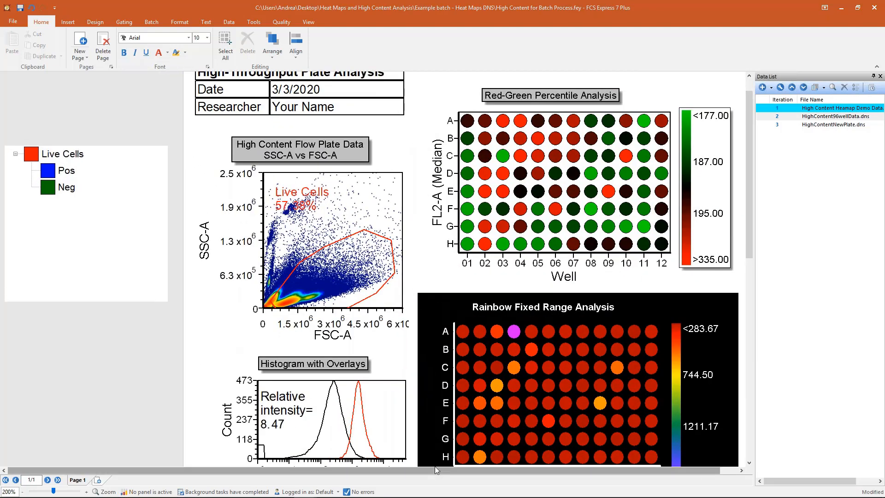
{"action": "left_click_drag", "start_coordinate": [435, 469], "coordinate": [453, 470]}
{"action": "left_click", "coordinate": [527, 156]}
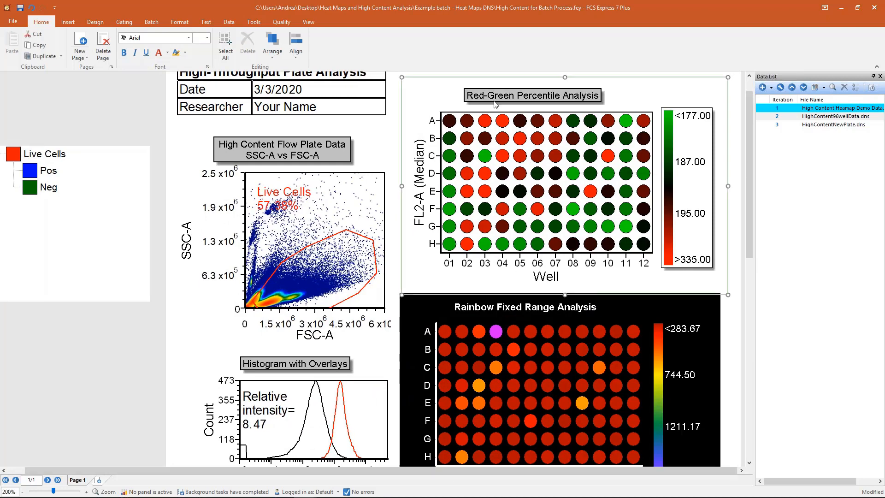
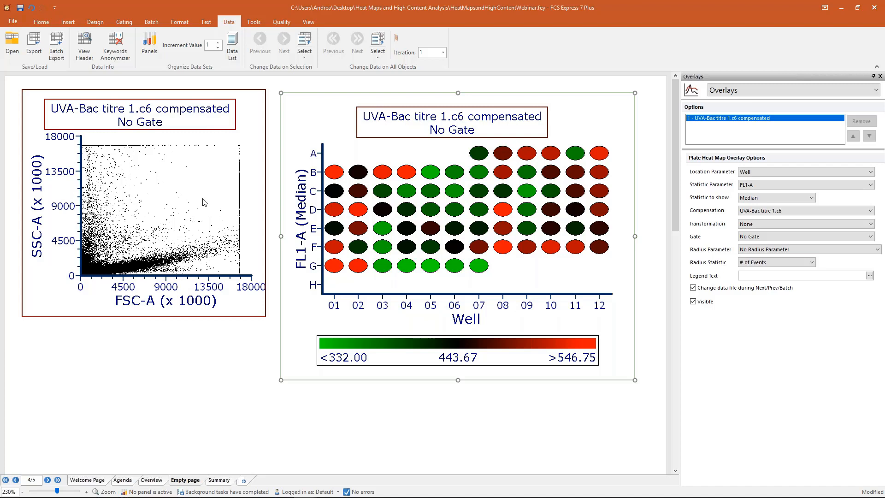
Draw a polygon gate around the dense diagonal population on the ungated SSC-A vs FSC-A plot
{"action": "left_click", "coordinate": [125, 23]}
{"action": "left_click", "coordinate": [121, 38]}
{"action": "left_click", "coordinate": [205, 229]}
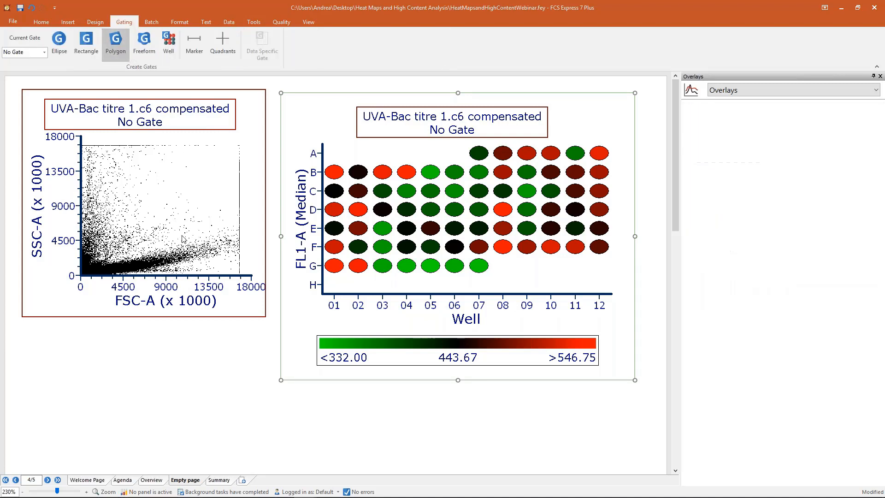
{"action": "left_click", "coordinate": [135, 246]}
{"action": "left_click", "coordinate": [91, 268]}
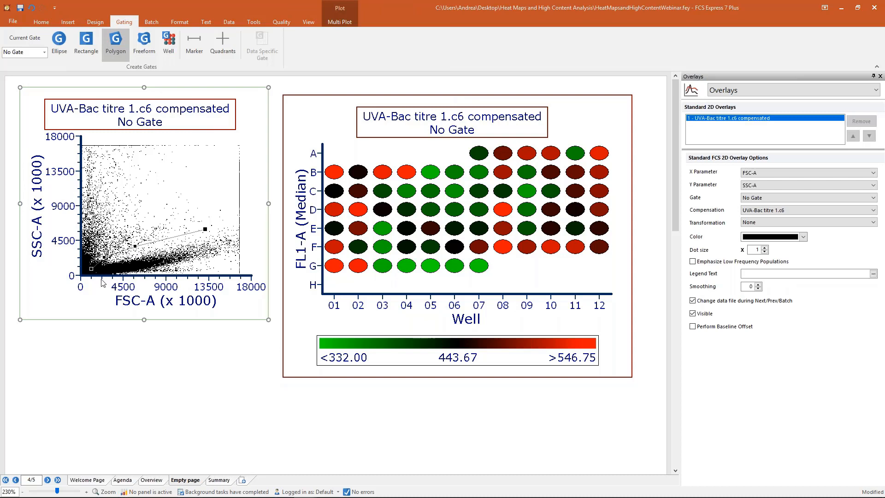
{"action": "left_click", "coordinate": [109, 286]}
{"action": "left_click", "coordinate": [163, 286]}
{"action": "left_click", "coordinate": [226, 267]}
{"action": "left_click", "coordinate": [235, 236]}
{"action": "left_click", "coordinate": [205, 229]}
Name the new gate Cells, give it a blue color and create it
{"action": "type", "text": "Cells"}
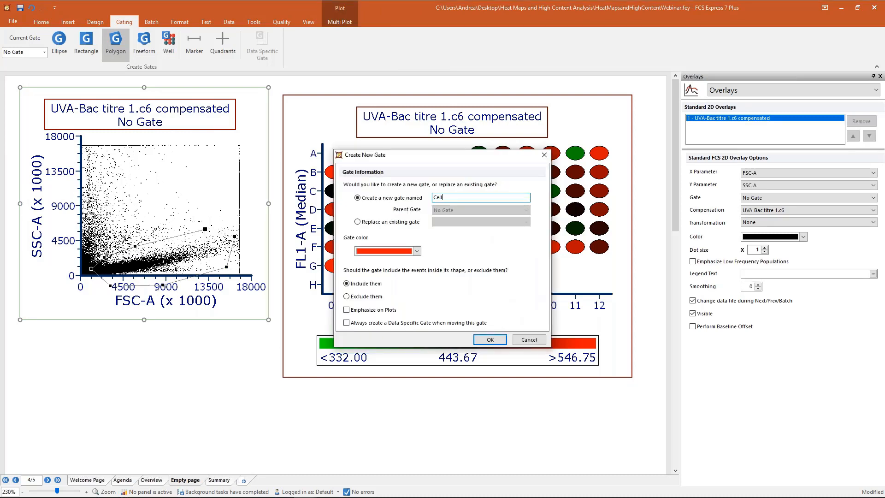
{"action": "left_click", "coordinate": [416, 251]}
{"action": "left_click", "coordinate": [399, 270]}
{"action": "left_click", "coordinate": [490, 339]}
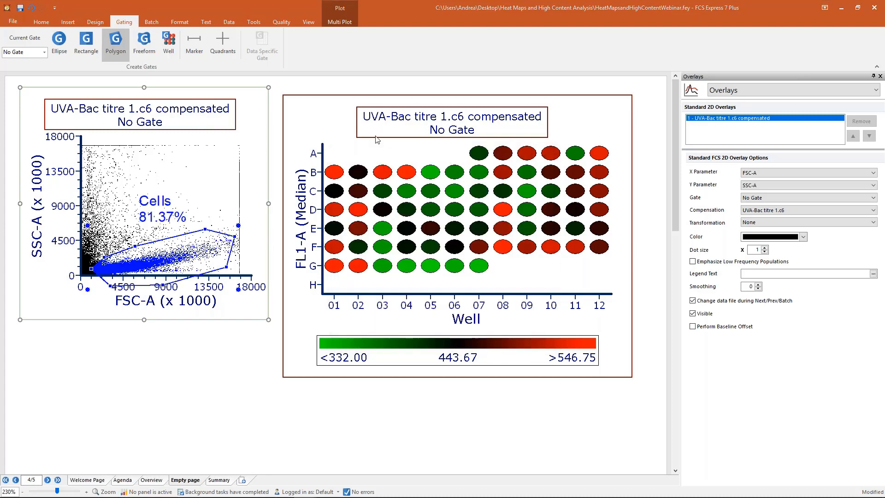
Create a plot gated on Cells below the original dot plot and set its Y parameter to FL2-A
{"action": "scroll", "coordinate": [284, 224], "scroll_direction": "down", "scroll_amount": 1}
{"action": "left_click_drag", "start_coordinate": [160, 193], "coordinate": [19, 271]}
{"action": "scroll", "coordinate": [38, 314], "scroll_direction": "down", "scroll_amount": 3}
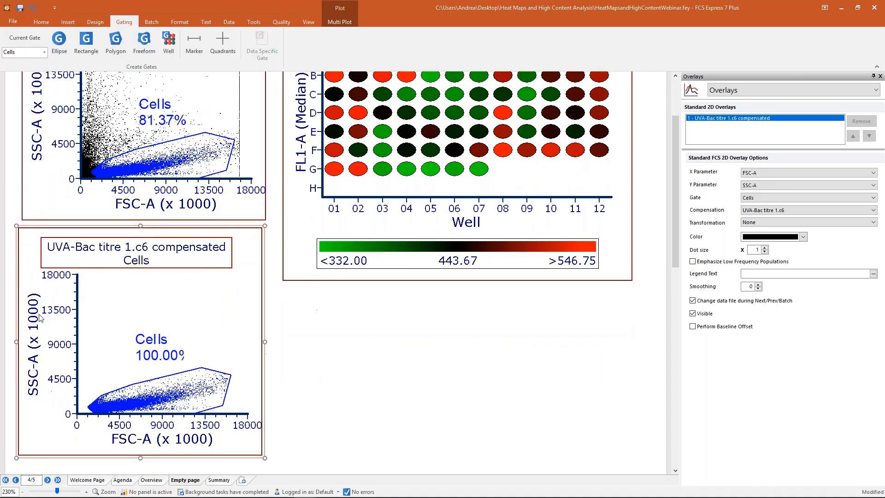
{"action": "left_click", "coordinate": [34, 323]}
{"action": "left_click", "coordinate": [46, 346]}
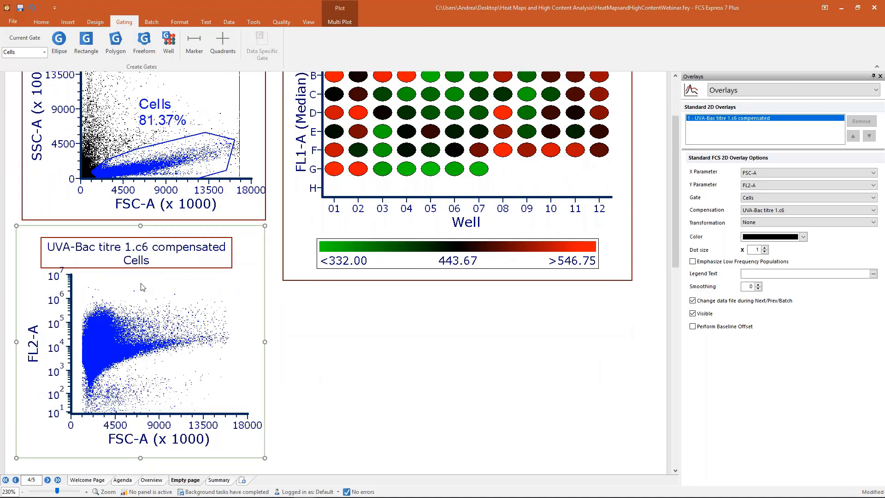
Create a red polygon gate named FL2+ around the upper population on the FL2-A vs FSC-A plot, with Cells as parent gate
{"action": "left_click", "coordinate": [116, 42]}
{"action": "left_click", "coordinate": [79, 300]}
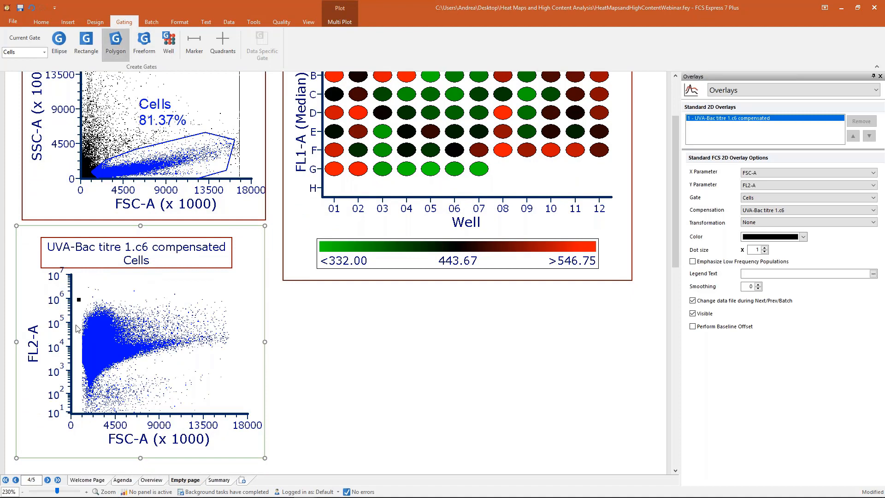
{"action": "left_click", "coordinate": [72, 343]}
{"action": "left_click", "coordinate": [77, 351]}
{"action": "left_click", "coordinate": [109, 341]}
{"action": "left_click", "coordinate": [129, 337]}
{"action": "left_click", "coordinate": [175, 334]}
{"action": "left_click", "coordinate": [222, 329]}
{"action": "left_click", "coordinate": [240, 321]}
{"action": "left_click", "coordinate": [233, 284]}
{"action": "left_click", "coordinate": [159, 278]}
{"action": "left_click", "coordinate": [109, 283]}
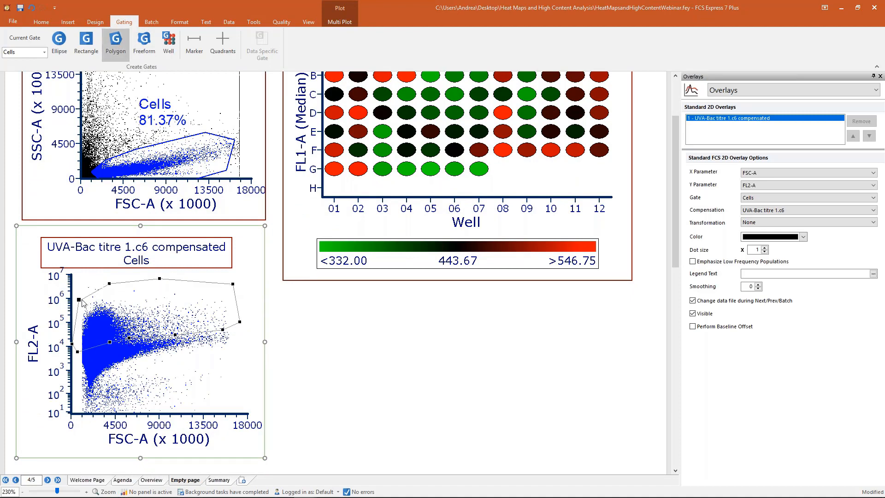
{"action": "left_click", "coordinate": [79, 299]}
{"action": "type", "text": "FL2+"}
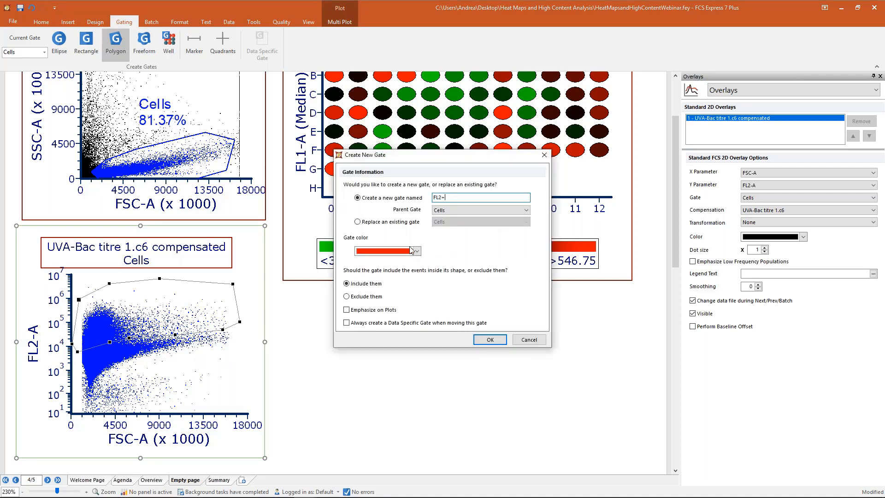
{"action": "left_click", "coordinate": [489, 339]}
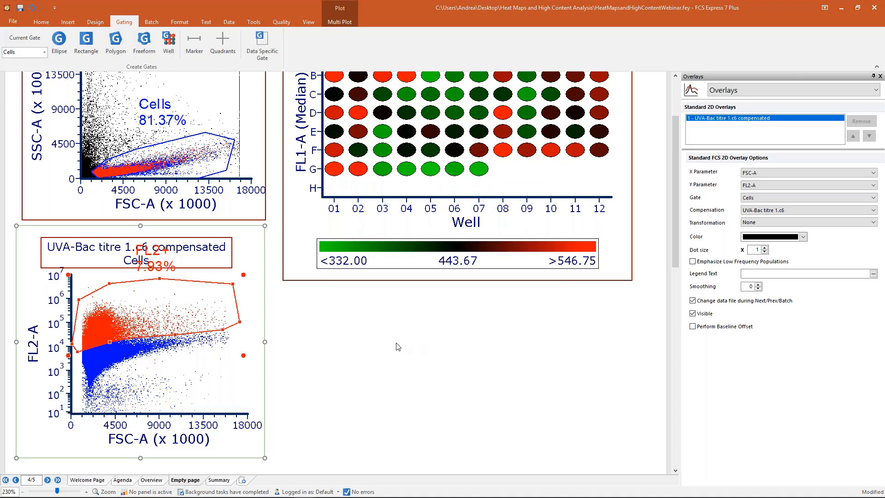
Apply the FL2+ gate to the plate heat map
{"action": "scroll", "coordinate": [394, 346], "scroll_direction": "up", "scroll_amount": 3}
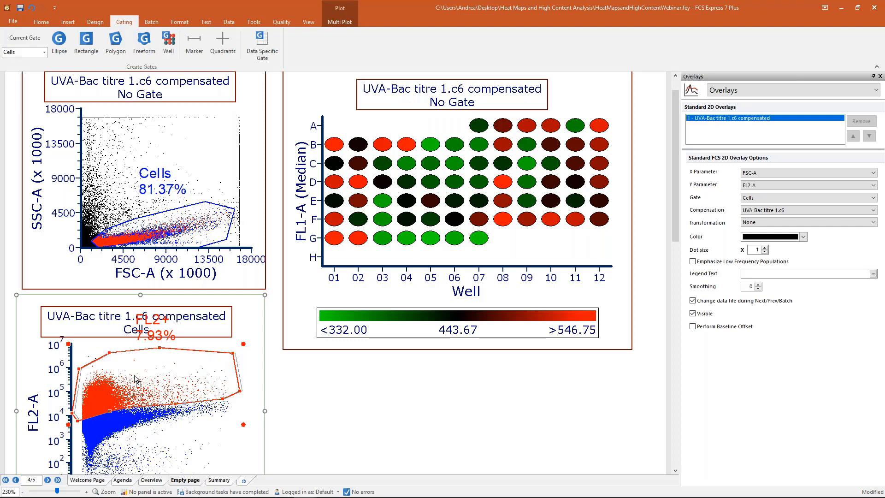
{"action": "left_click_drag", "start_coordinate": [136, 379], "coordinate": [371, 193]}
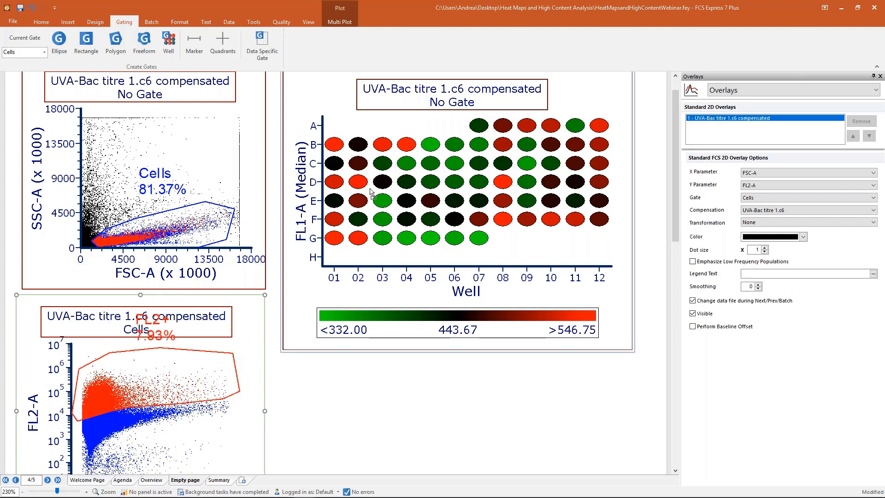
{"action": "left_click", "coordinate": [406, 171]}
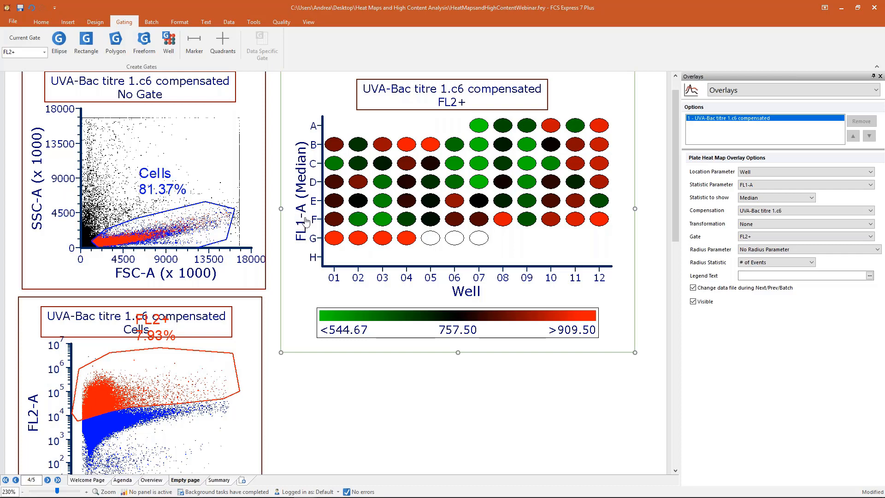
Set the plate heat map's statistic parameter to FL2-A
{"action": "left_click", "coordinate": [302, 188]}
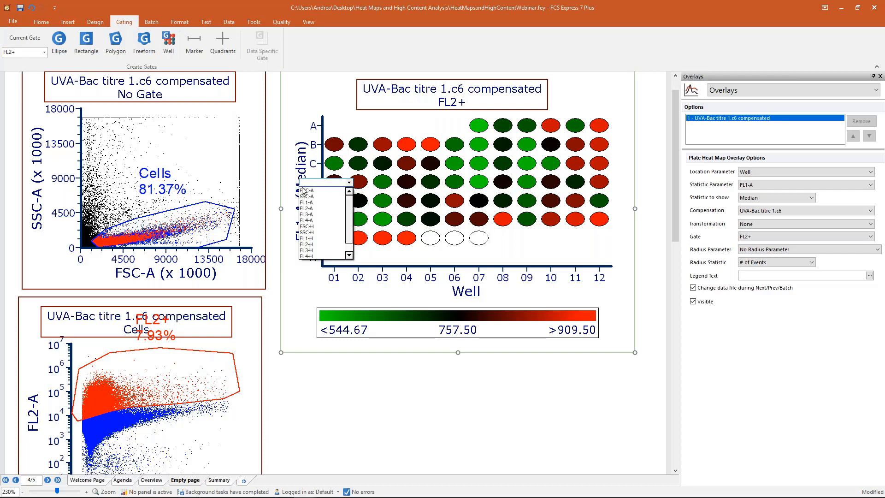
{"action": "left_click", "coordinate": [317, 208]}
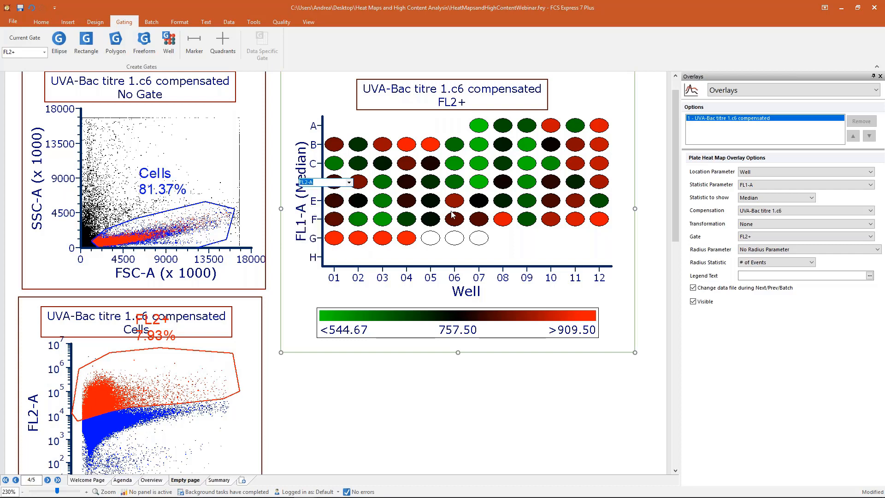
{"action": "left_click", "coordinate": [493, 406]}
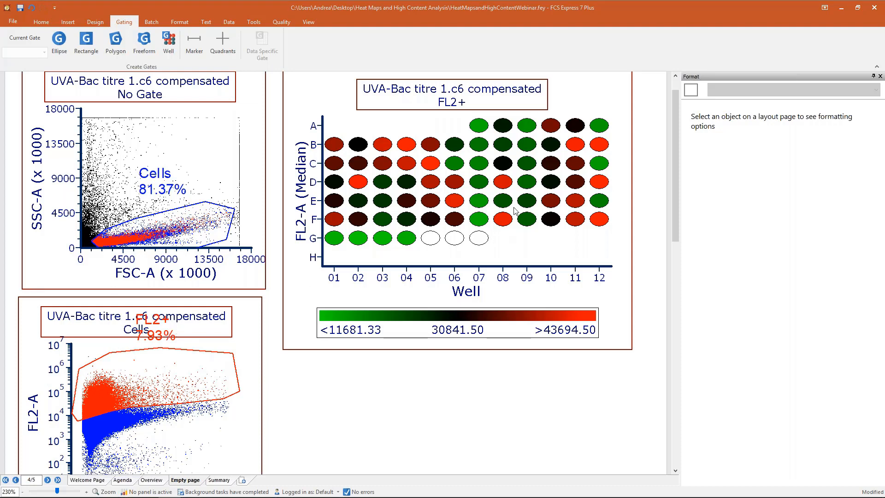
Switch the plate heat map's gate to Cells for comparison, and finally to No Gate
{"action": "left_click", "coordinate": [416, 181]}
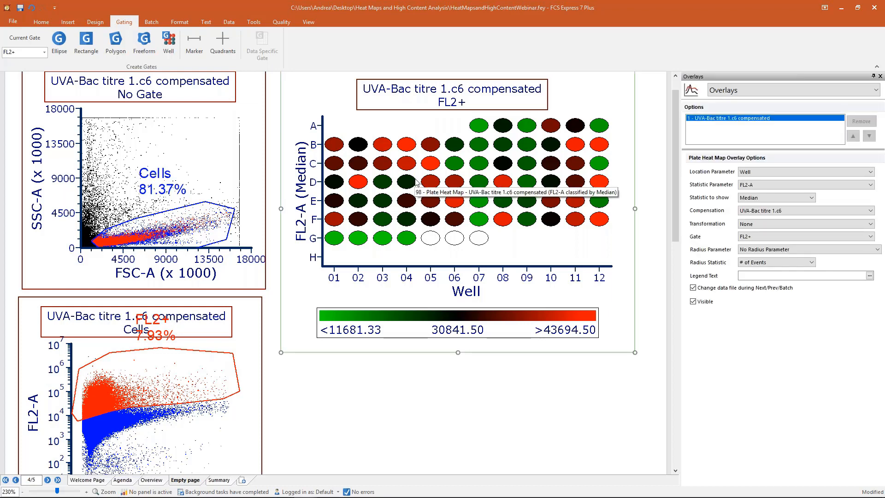
{"action": "left_click", "coordinate": [45, 52]}
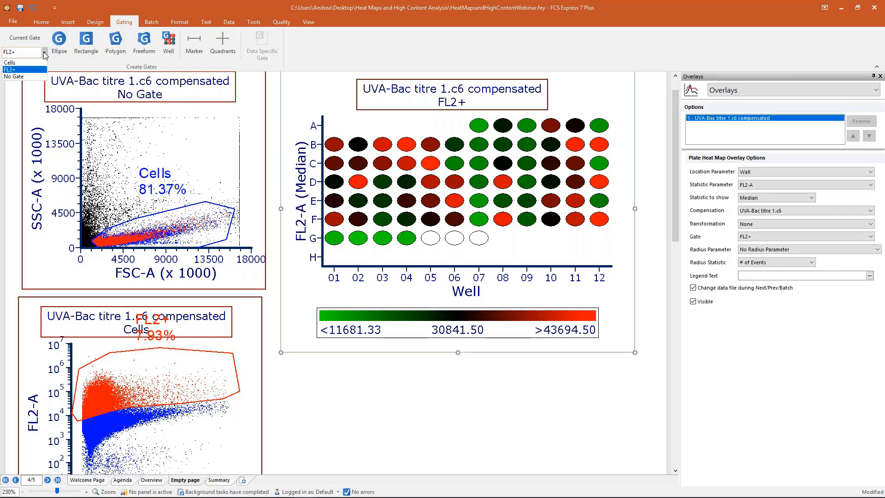
{"action": "left_click", "coordinate": [14, 65]}
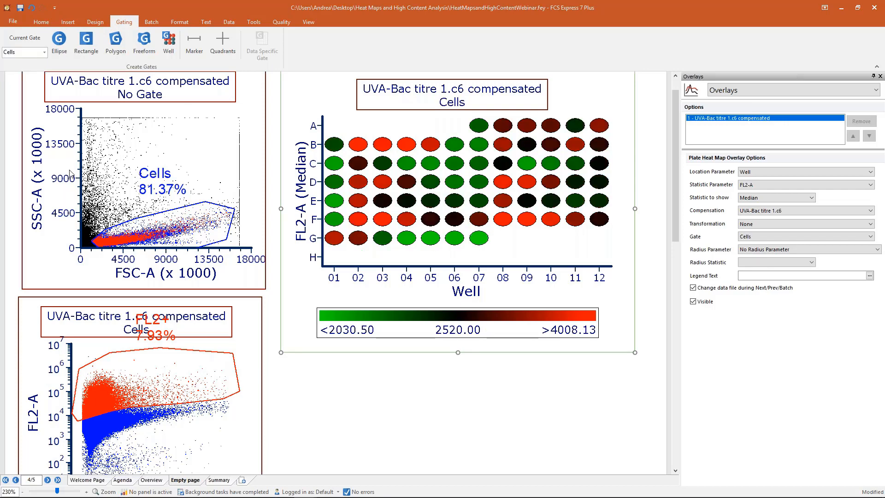
{"action": "left_click", "coordinate": [45, 52]}
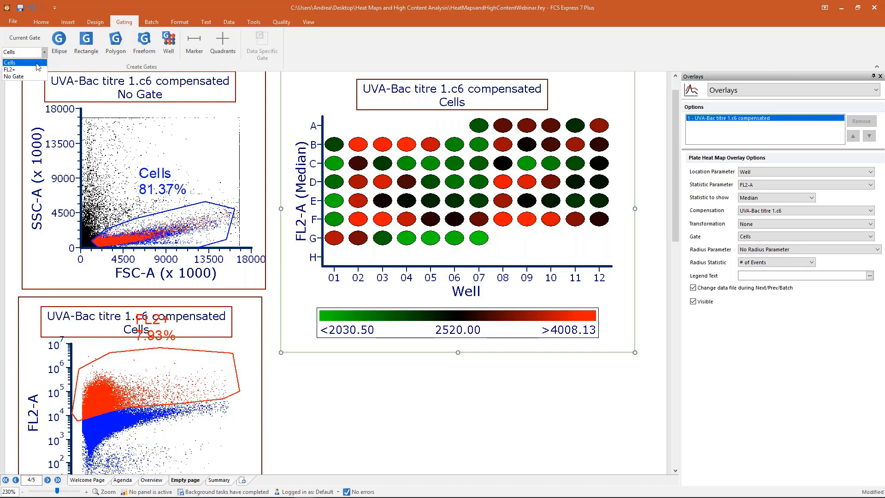
{"action": "left_click", "coordinate": [25, 75]}
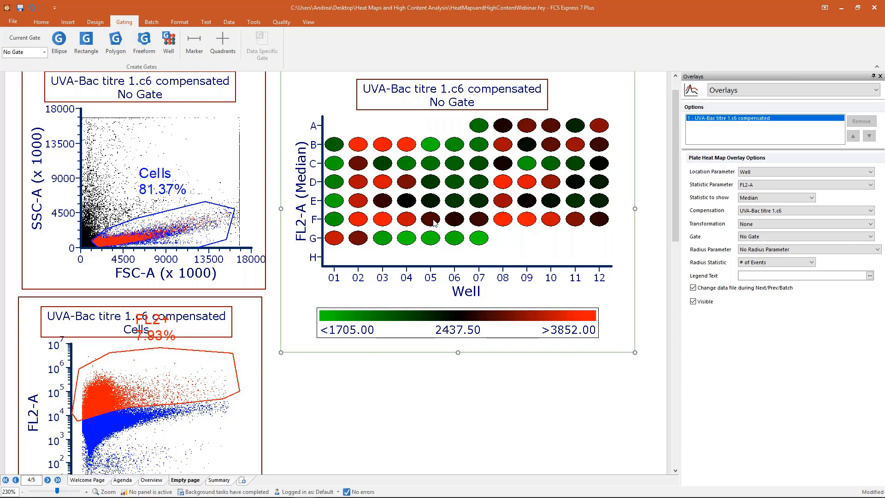
Draw a well gate around well B04 on the plate heat map
{"action": "left_click", "coordinate": [168, 46]}
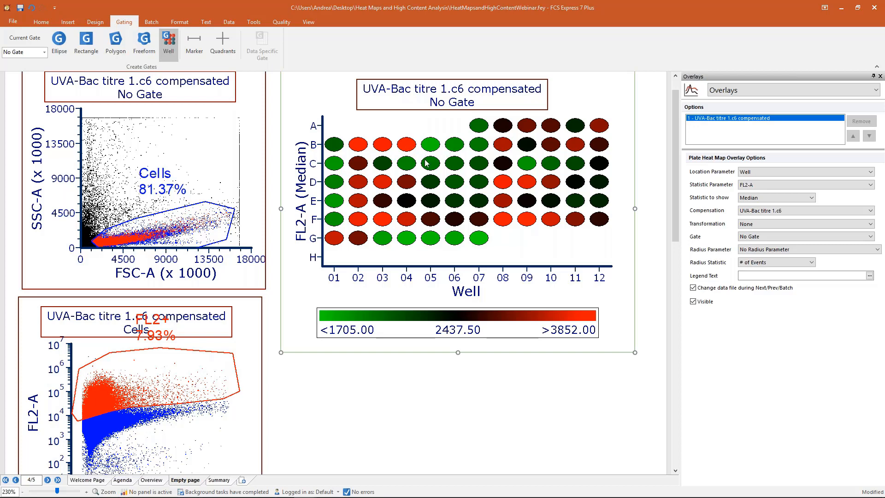
{"action": "left_click_drag", "start_coordinate": [391, 128], "coordinate": [419, 157]}
{"action": "left_click_drag", "start_coordinate": [421, 157], "coordinate": [423, 157]}
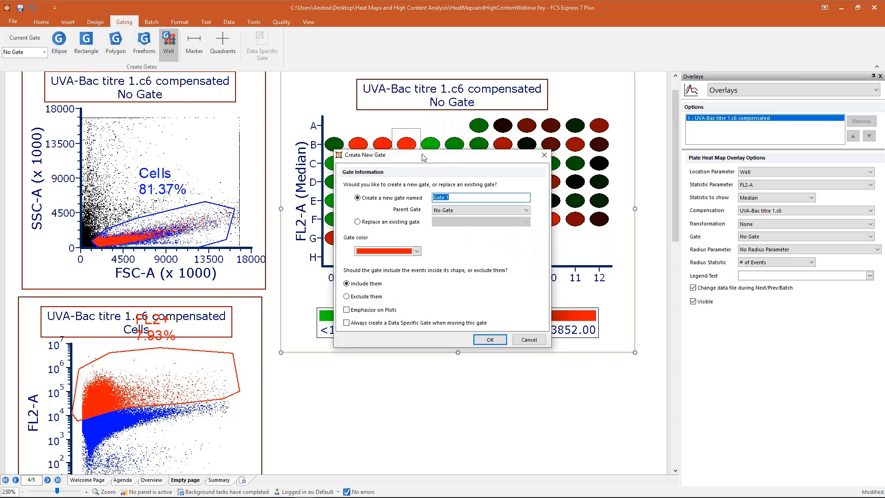
Name the well gate Well of interest, color it green, emphasize it on plots and finish the well selection
{"action": "type", "text": "Well of interest"}
{"action": "left_click", "coordinate": [416, 250]}
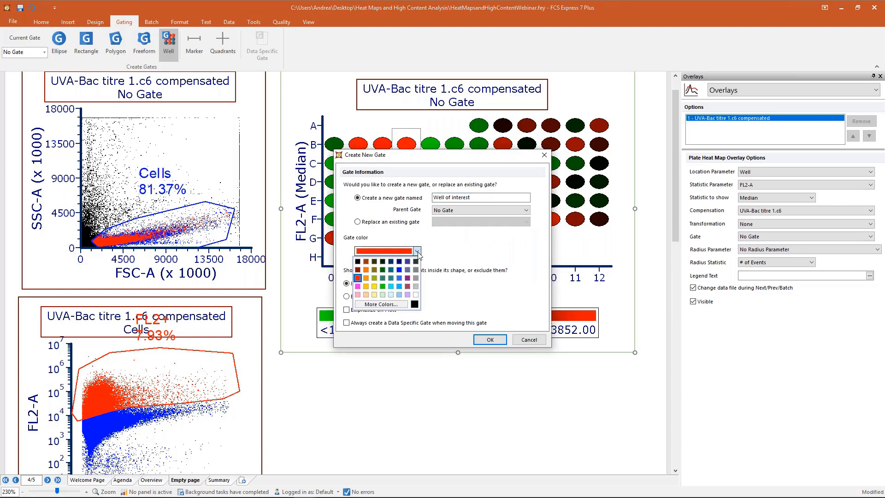
{"action": "left_click", "coordinate": [401, 286]}
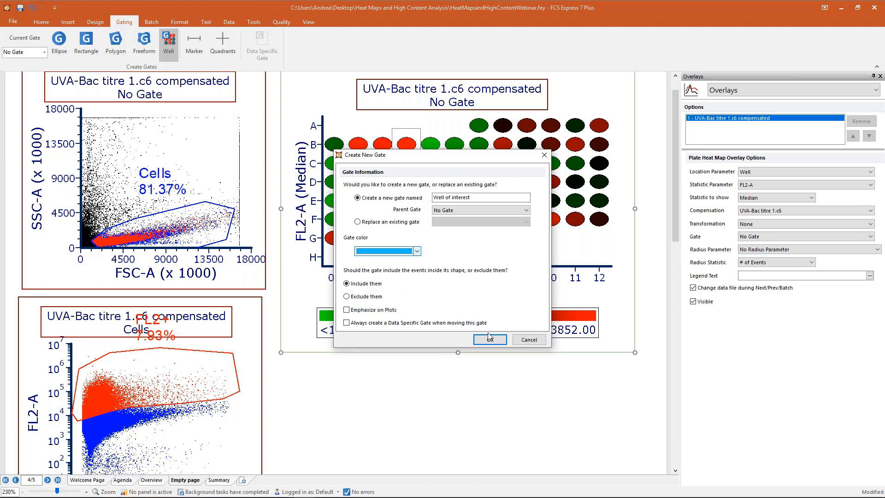
{"action": "left_click", "coordinate": [347, 310]}
{"action": "left_click", "coordinate": [401, 251]}
{"action": "left_click", "coordinate": [382, 287]}
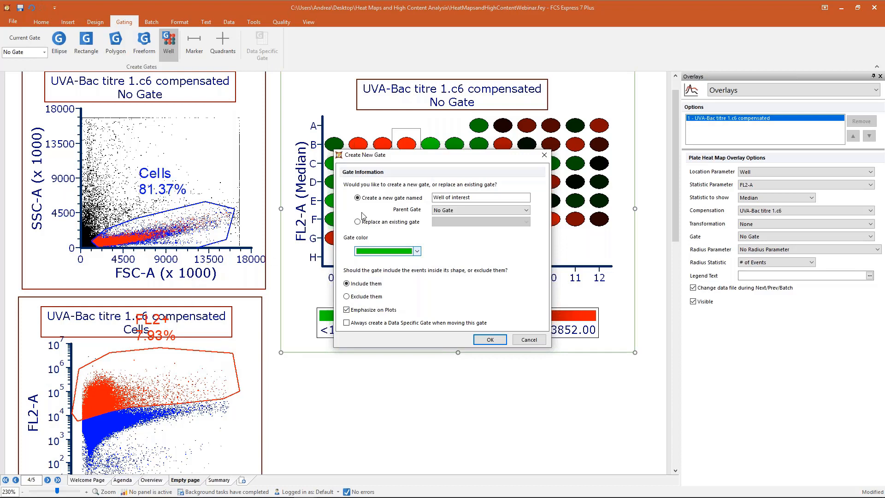
{"action": "left_click", "coordinate": [496, 341]}
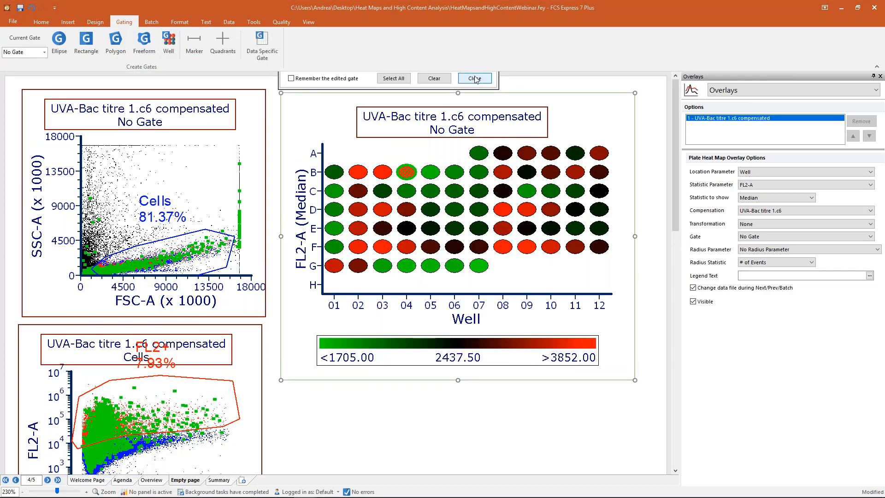
{"action": "left_click", "coordinate": [474, 78]}
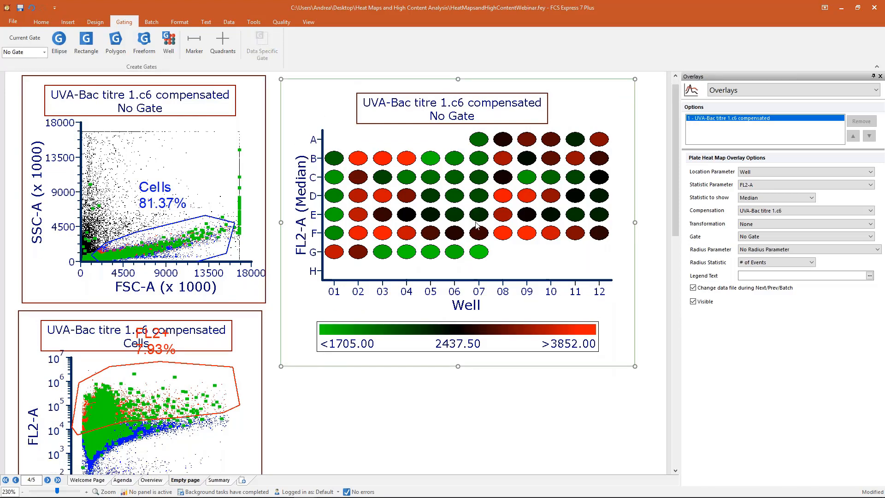
Insert a gate view below the plate heat map, expand its Cells branch and select the Well of interest gate
{"action": "left_click", "coordinate": [66, 23]}
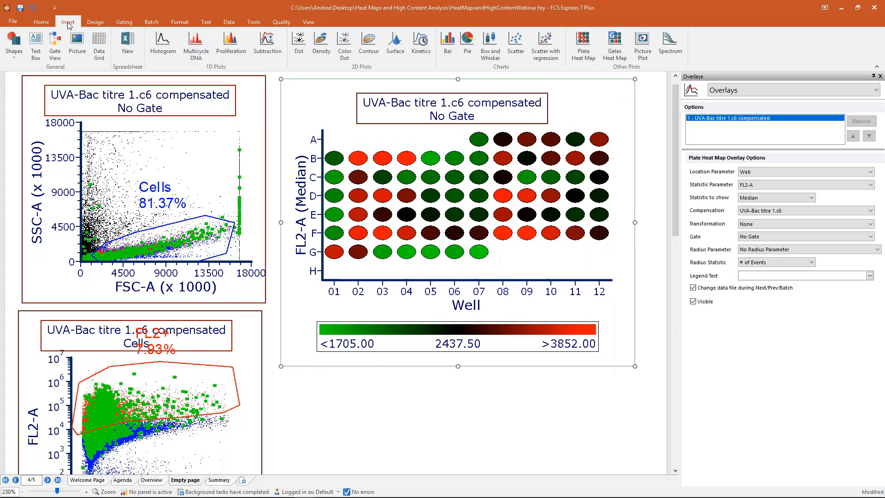
{"action": "left_click", "coordinate": [56, 46]}
{"action": "left_click_drag", "start_coordinate": [303, 375], "coordinate": [482, 462]}
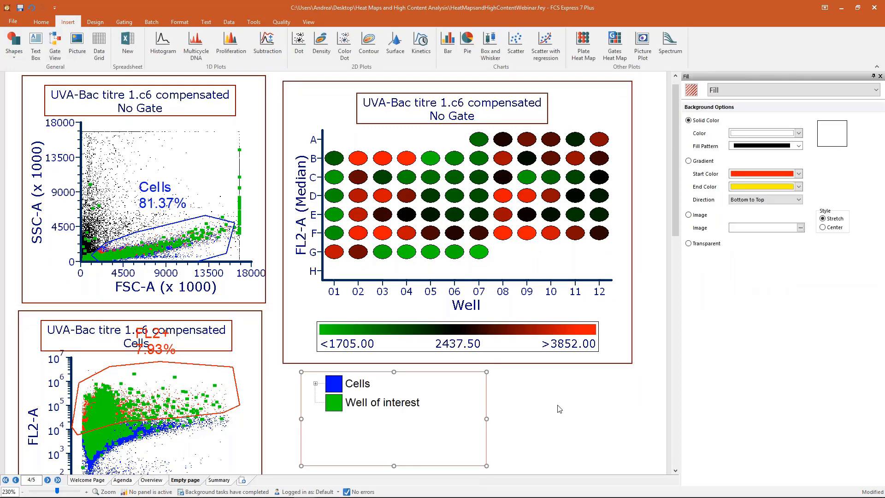
{"action": "left_click", "coordinate": [316, 384]}
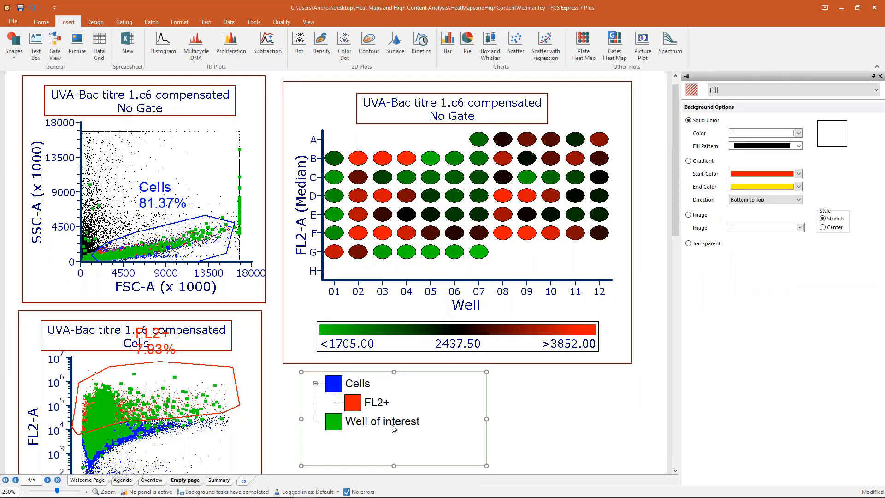
{"action": "left_click", "coordinate": [391, 423]}
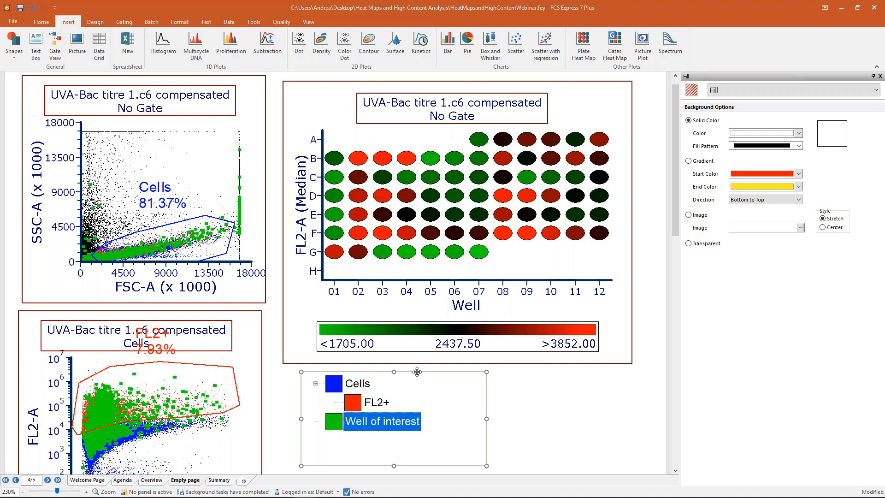
Show the Well of interest gate on the plate heat map
{"action": "left_click", "coordinate": [120, 408]}
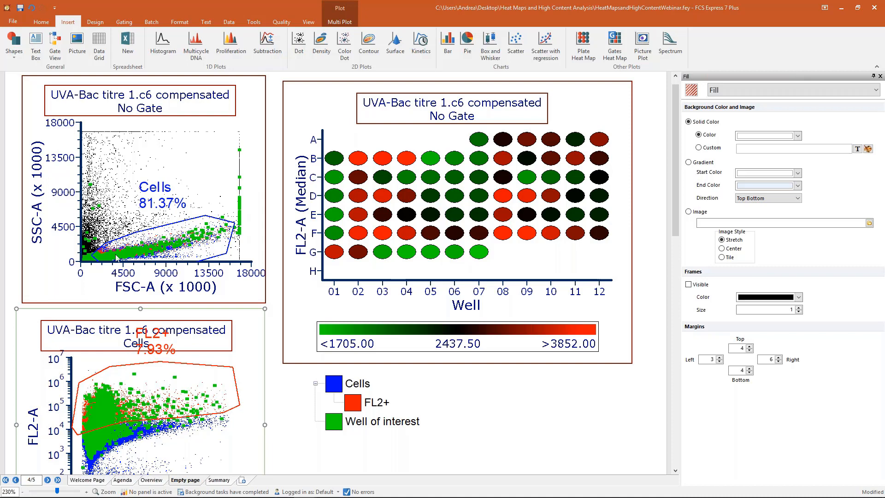
{"action": "left_click", "coordinate": [406, 186]}
{"action": "right_click", "coordinate": [400, 165]}
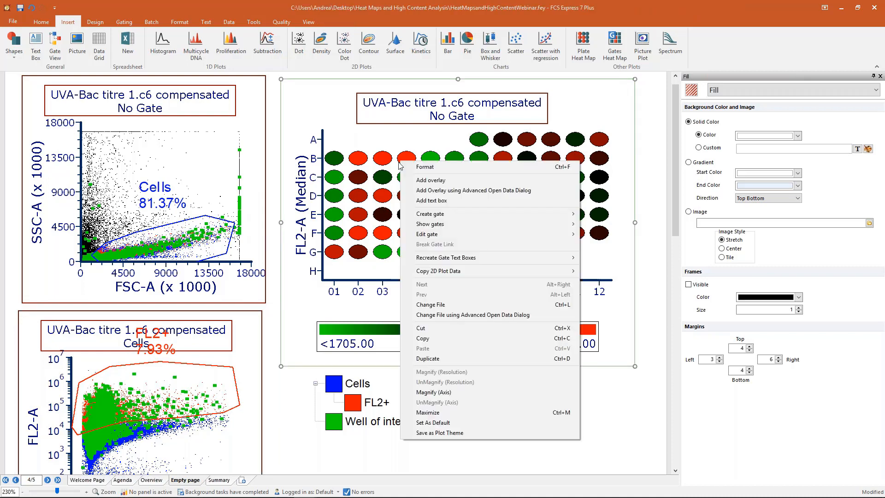
{"action": "mouse_move", "coordinate": [432, 225]}
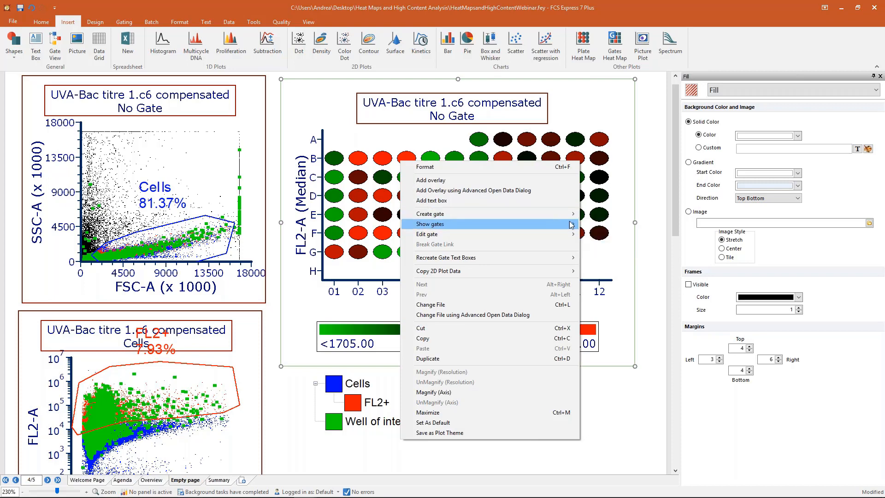
{"action": "left_click", "coordinate": [605, 249]}
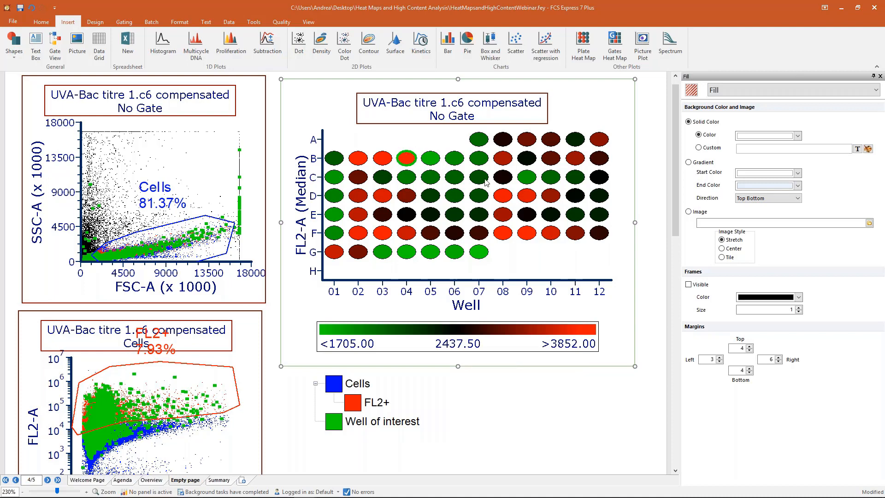
Insert a color dot plot beside the gate view and apply the Well of interest gate to it
{"action": "scroll", "coordinate": [486, 181], "scroll_direction": "down", "scroll_amount": 4}
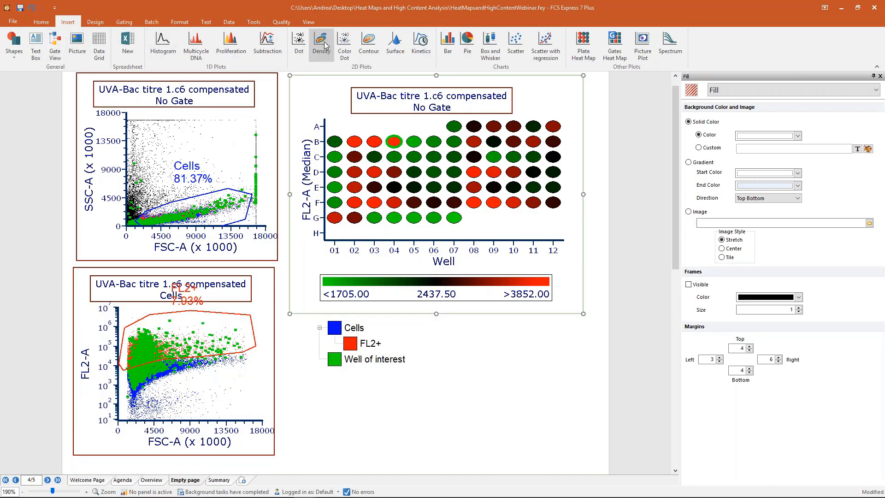
{"action": "left_click", "coordinate": [345, 42]}
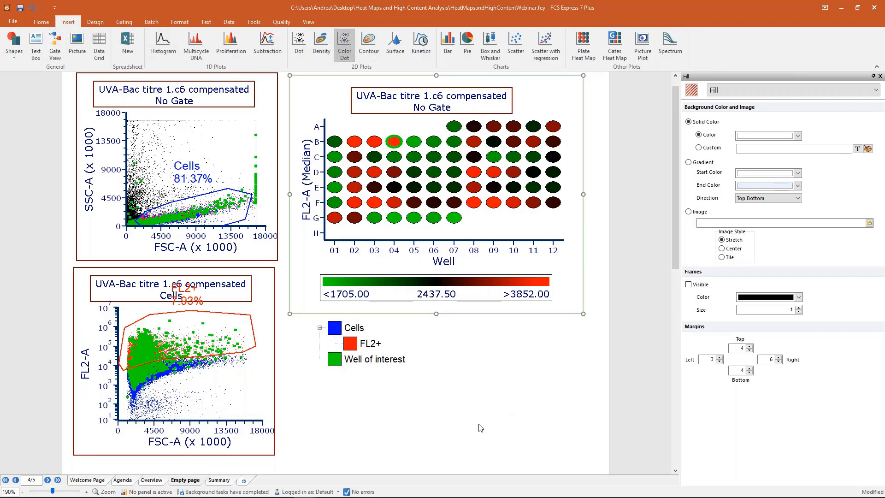
{"action": "left_click_drag", "start_coordinate": [454, 440], "coordinate": [640, 253]}
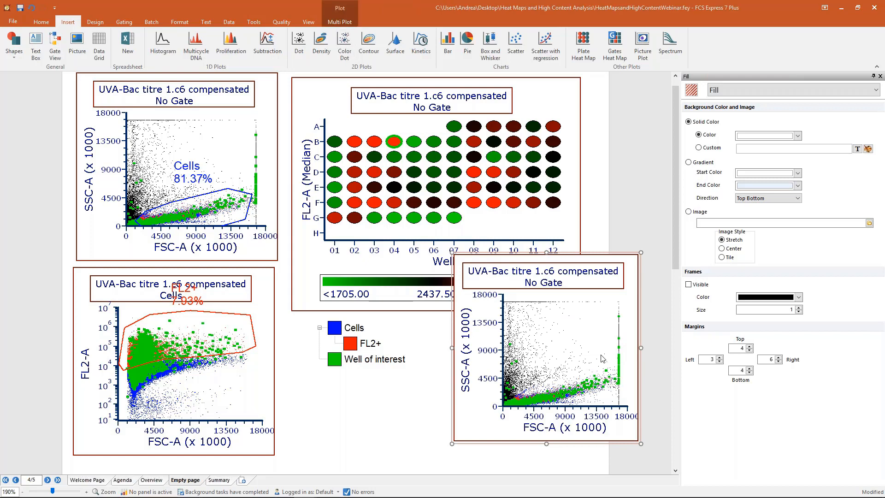
{"action": "left_click", "coordinate": [374, 360]}
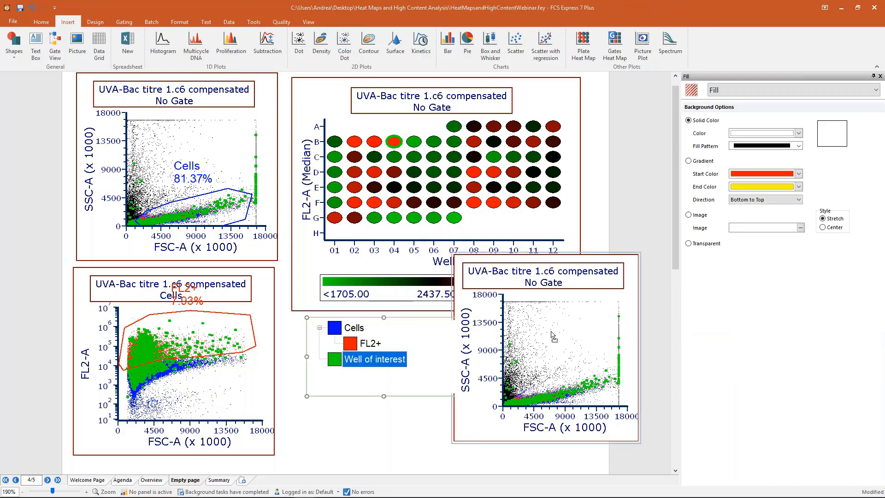
{"action": "left_click_drag", "start_coordinate": [552, 335], "coordinate": [553, 336]}
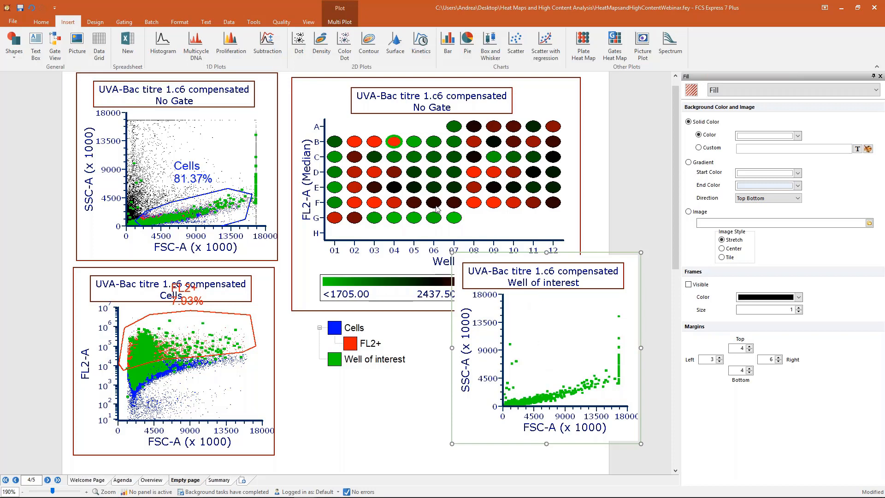
Edit the Well of interest gate on the heat map, moving it in turn through wells B06, B07, B08, C08, D08, E08 and F08
{"action": "right_click", "coordinate": [415, 148]}
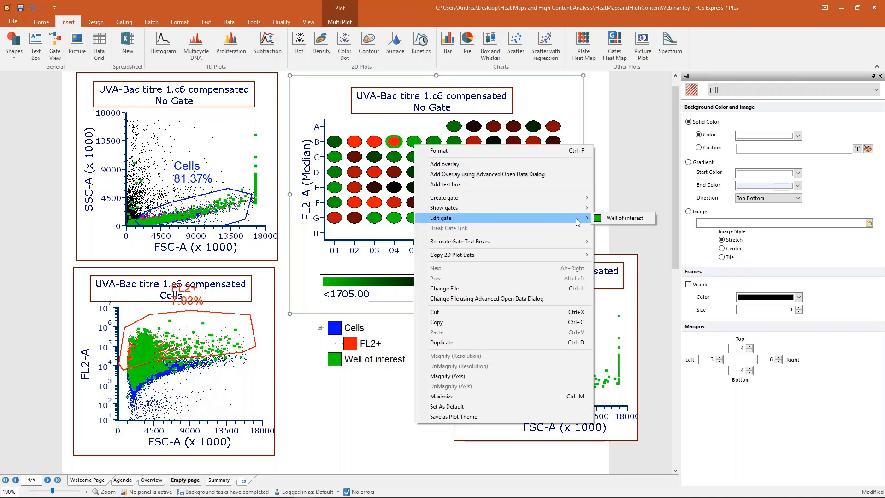
{"action": "left_click", "coordinate": [610, 219]}
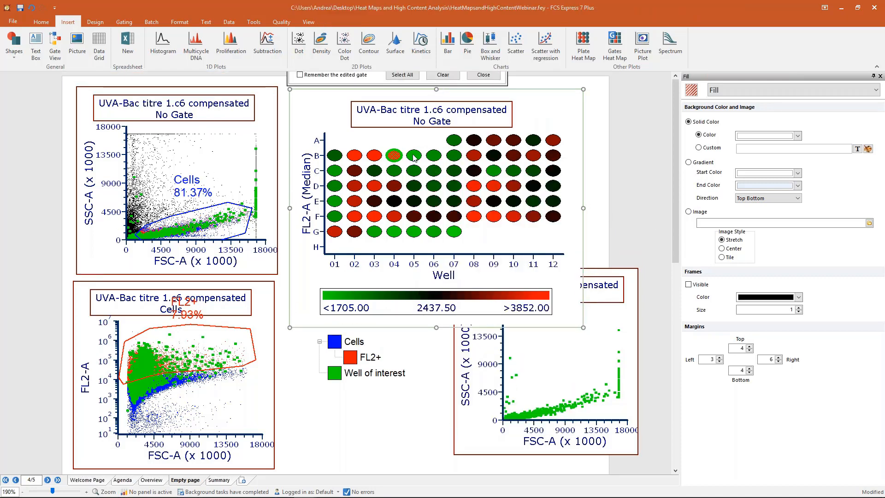
{"action": "left_click", "coordinate": [433, 156]}
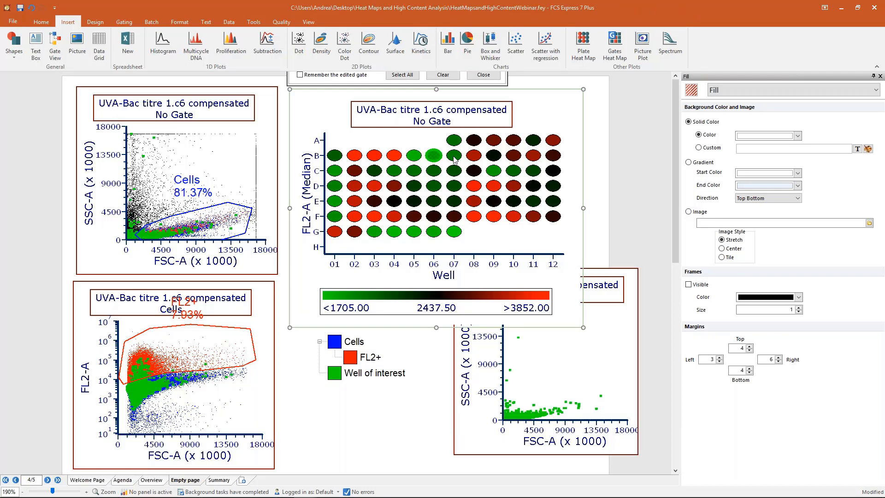
{"action": "left_click", "coordinate": [456, 158]}
{"action": "left_click", "coordinate": [476, 158]}
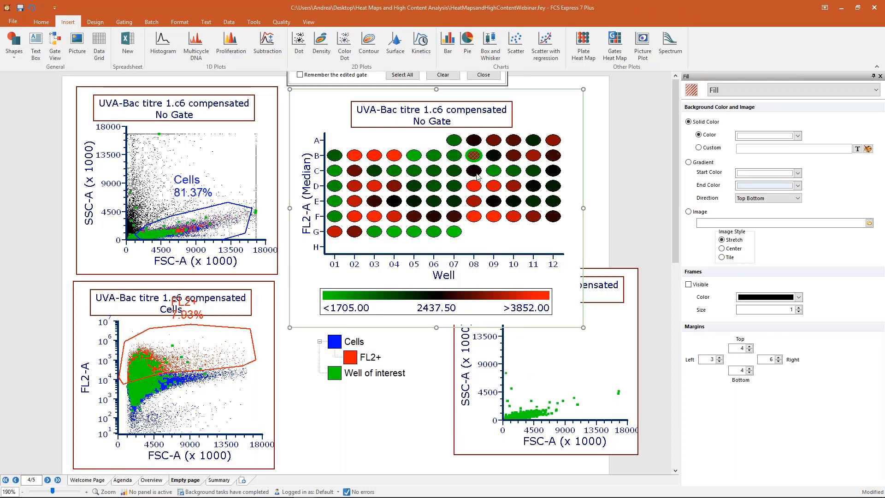
{"action": "left_click", "coordinate": [476, 174]}
{"action": "left_click", "coordinate": [474, 188]}
{"action": "left_click", "coordinate": [475, 204]}
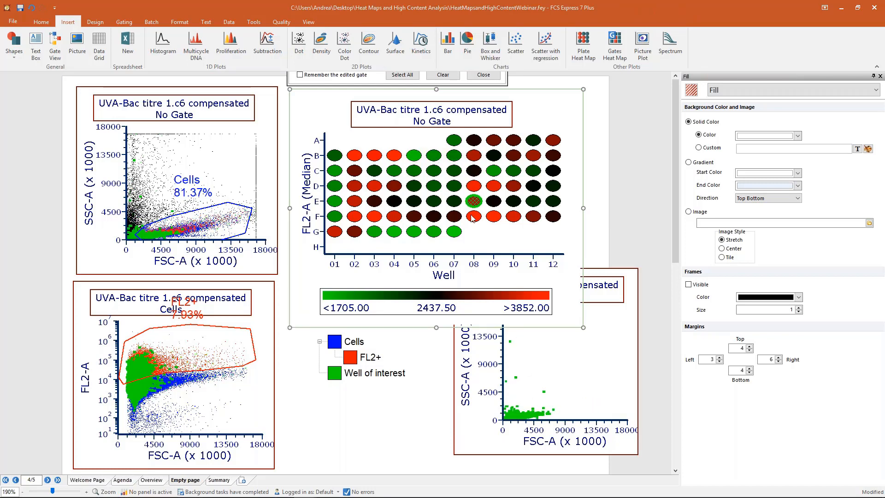
{"action": "left_click", "coordinate": [472, 217]}
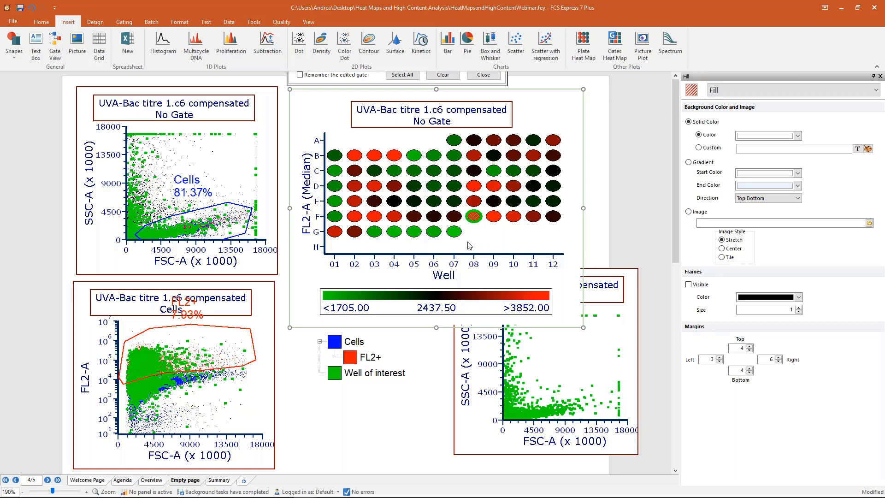
Reselect the gate's wells as groups: G01 to G08, column 10, B02 to E04, and finally B02 to B04, and finish editing
{"action": "left_click_drag", "start_coordinate": [474, 241], "coordinate": [323, 228]}
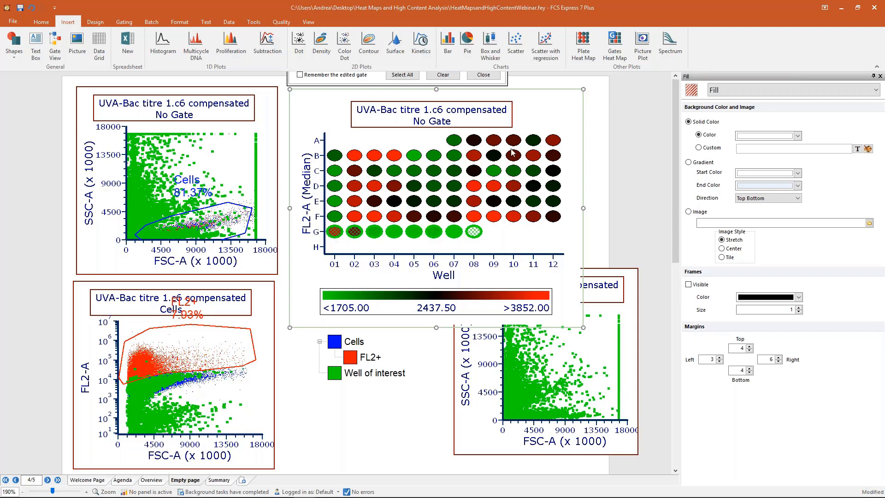
{"action": "left_click_drag", "start_coordinate": [522, 130], "coordinate": [502, 227]}
{"action": "left_click_drag", "start_coordinate": [343, 149], "coordinate": [409, 217]}
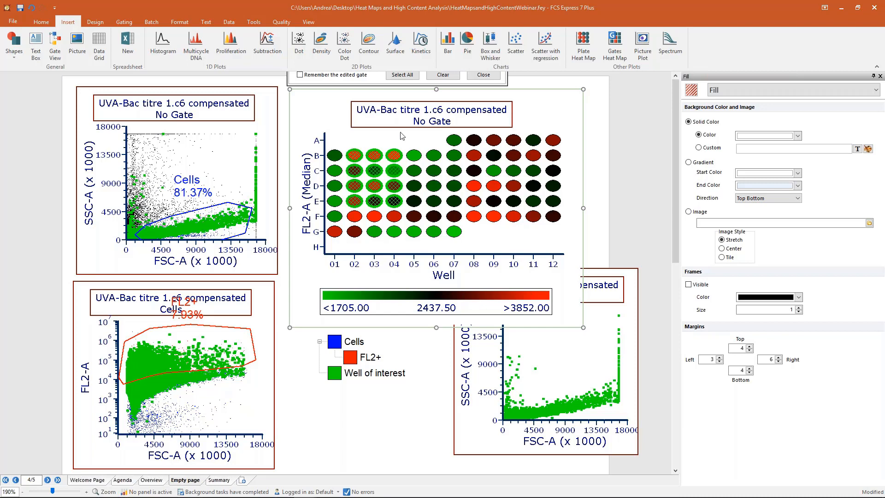
{"action": "left_click_drag", "start_coordinate": [345, 145], "coordinate": [407, 167]}
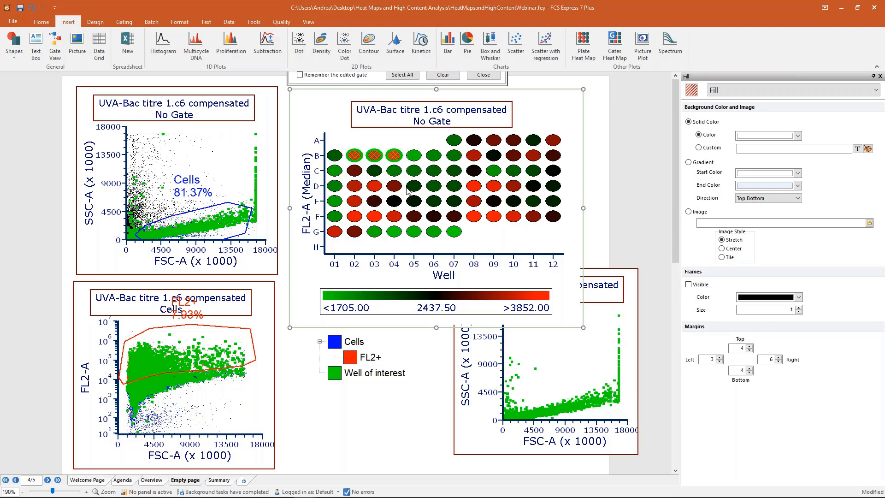
{"action": "left_click", "coordinate": [483, 75]}
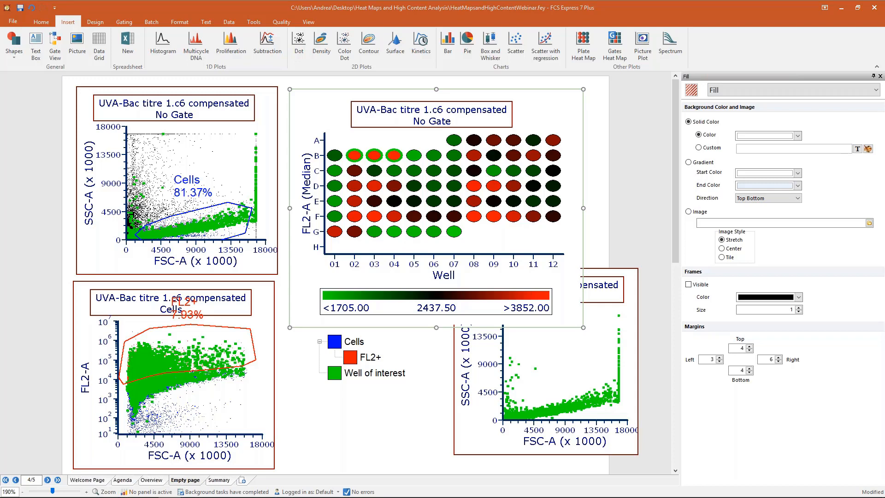
Delete the Well of interest gate from the gate view and remove the added color dot plot
{"action": "left_click", "coordinate": [623, 147]}
{"action": "left_click", "coordinate": [378, 373]}
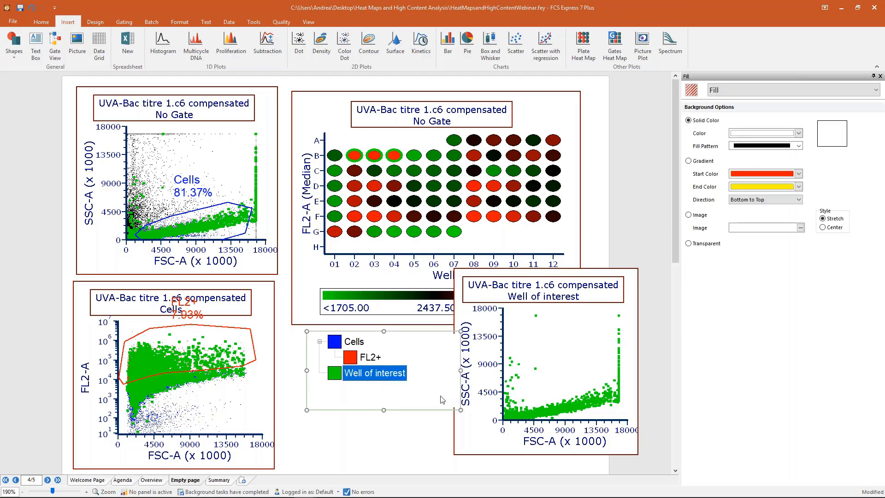
{"action": "key", "text": "Delete"}
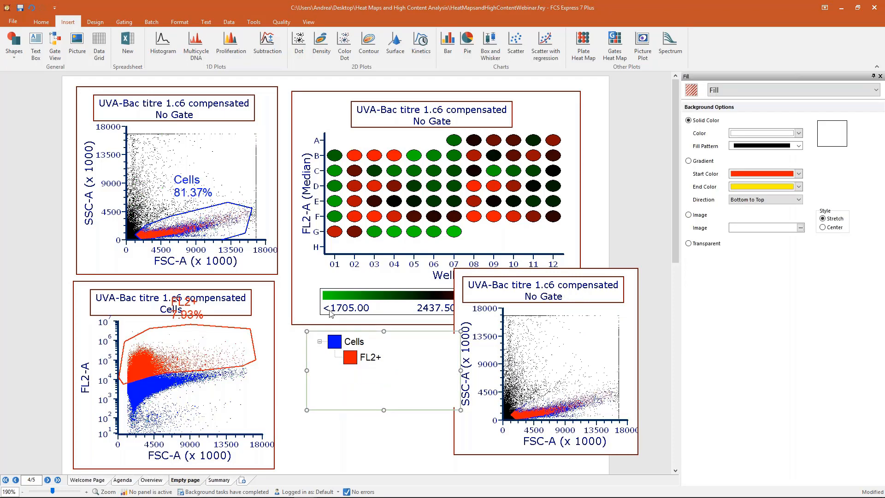
{"action": "left_click", "coordinate": [615, 270]}
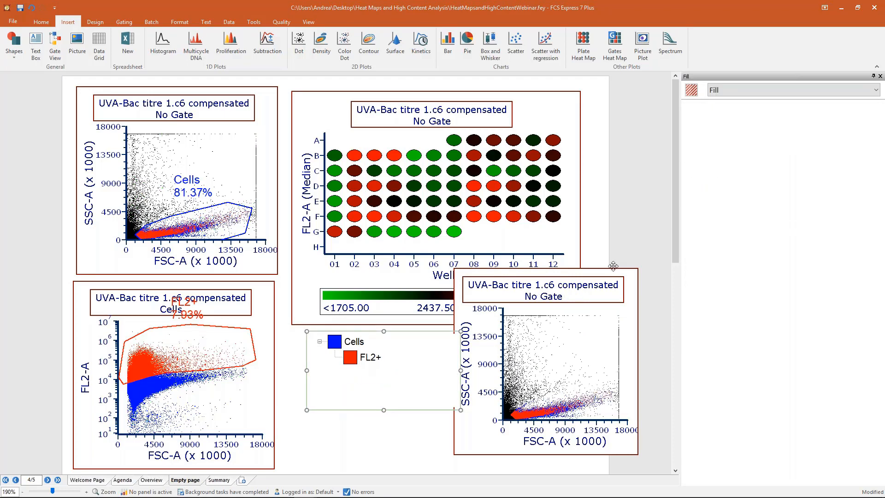
{"action": "key", "text": "Delete"}
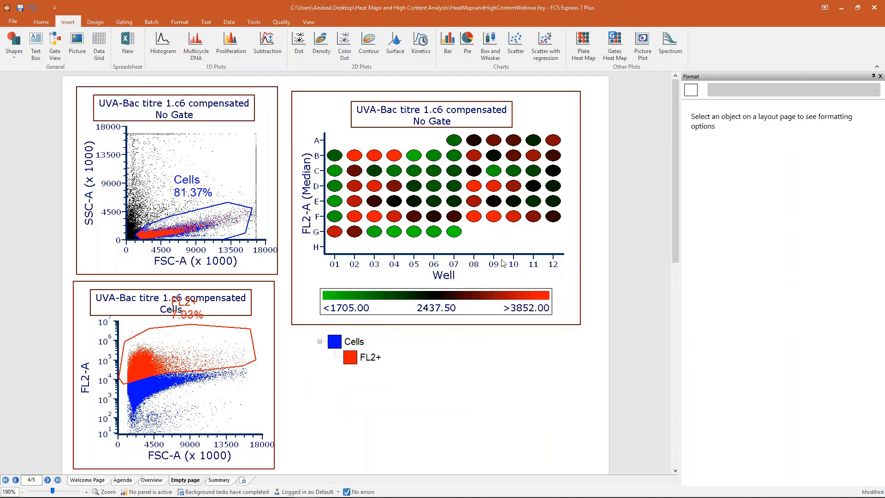
Apply the FL2+ gate to the plate heat map
{"action": "left_click", "coordinate": [357, 358]}
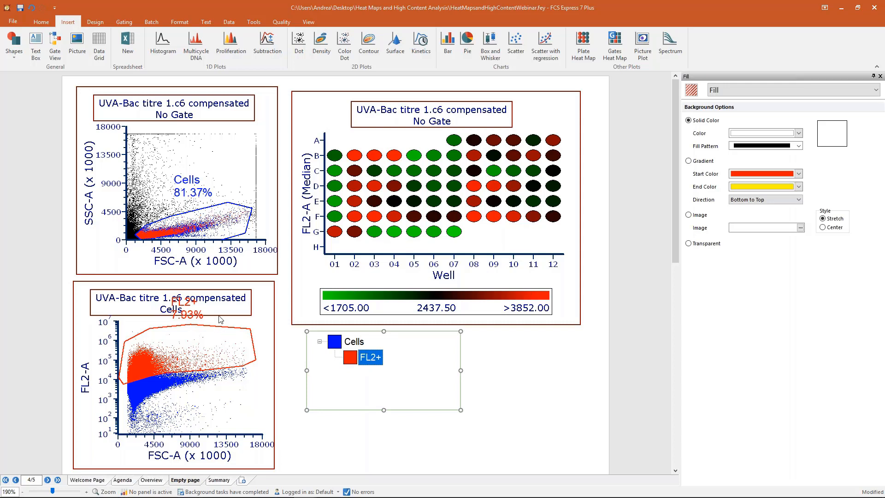
{"action": "left_click", "coordinate": [198, 348]}
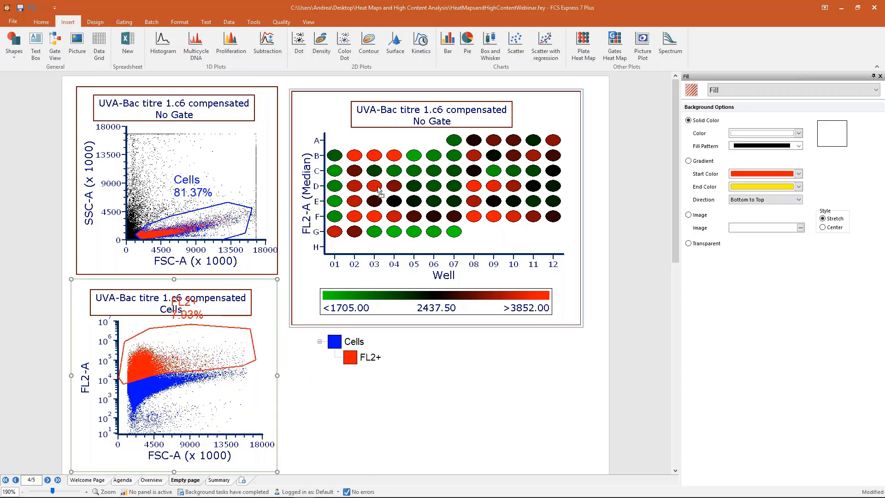
{"action": "left_click_drag", "start_coordinate": [198, 348], "coordinate": [399, 185]}
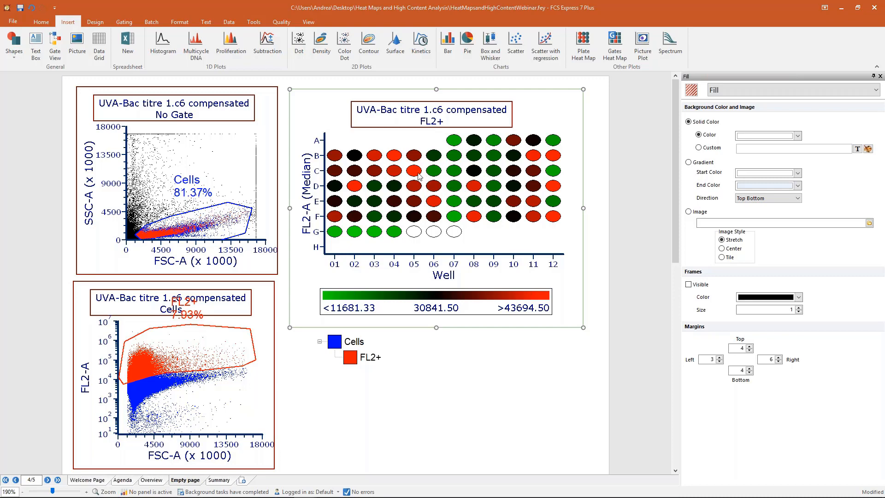
Set the plate heat map overlay's statistic to show to % of parent
{"action": "left_click", "coordinate": [727, 93]}
{"action": "left_click", "coordinate": [724, 112]}
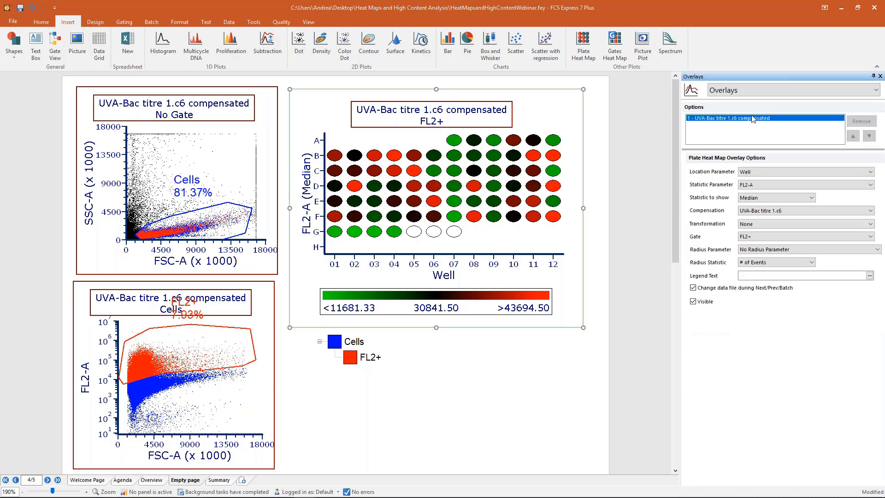
{"action": "left_click", "coordinate": [760, 198]}
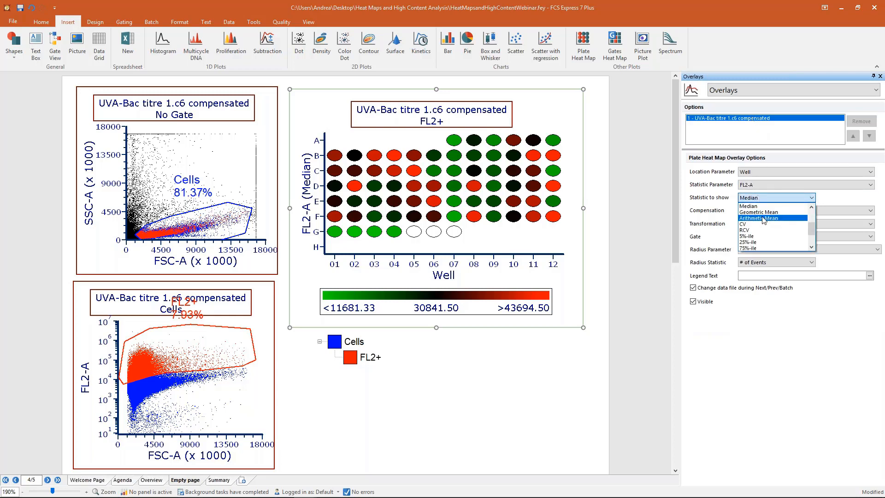
{"action": "scroll", "coordinate": [767, 223], "scroll_direction": "up", "scroll_amount": 1}
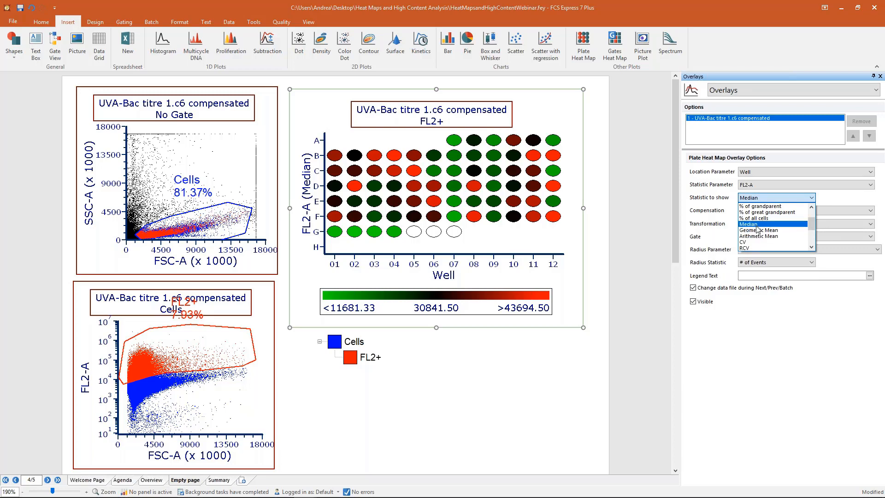
{"action": "scroll", "coordinate": [760, 221], "scroll_direction": "up", "scroll_amount": 1}
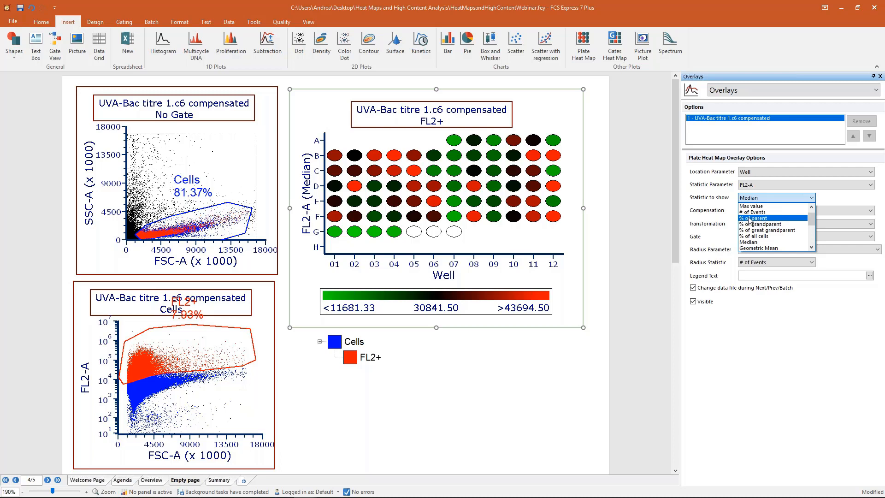
{"action": "left_click", "coordinate": [746, 218]}
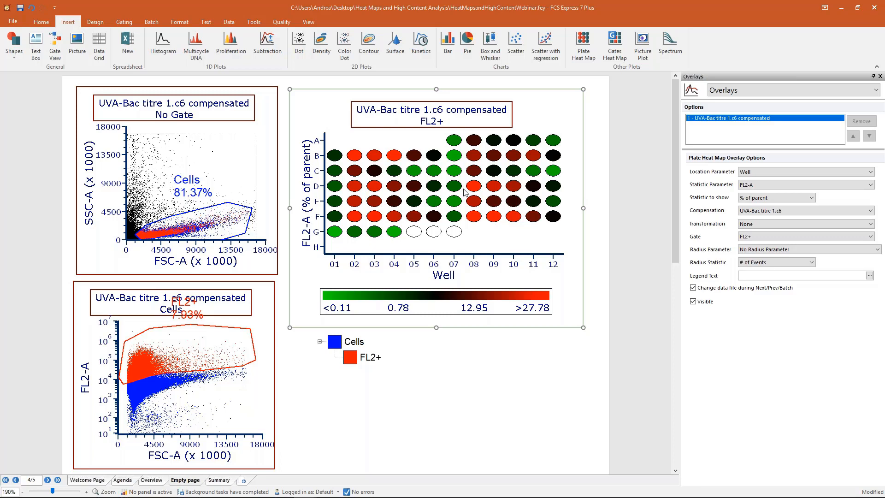
{"action": "left_click", "coordinate": [376, 356]}
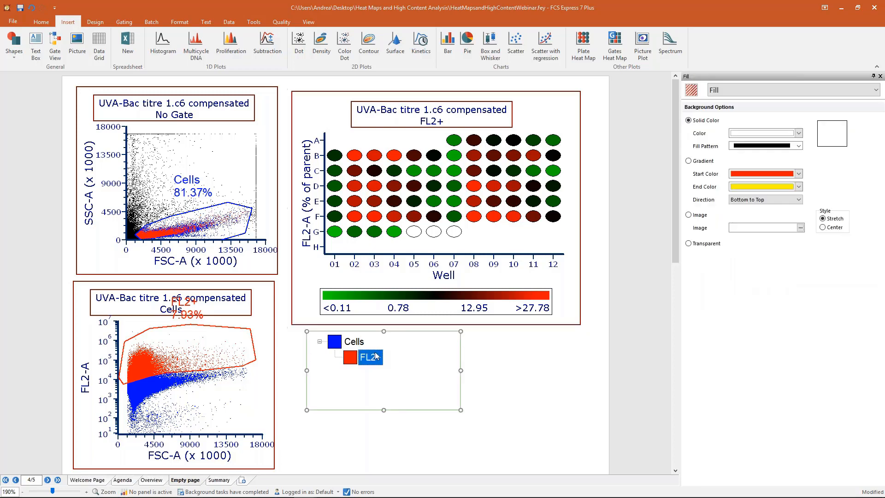
{"action": "key", "text": "Up"}
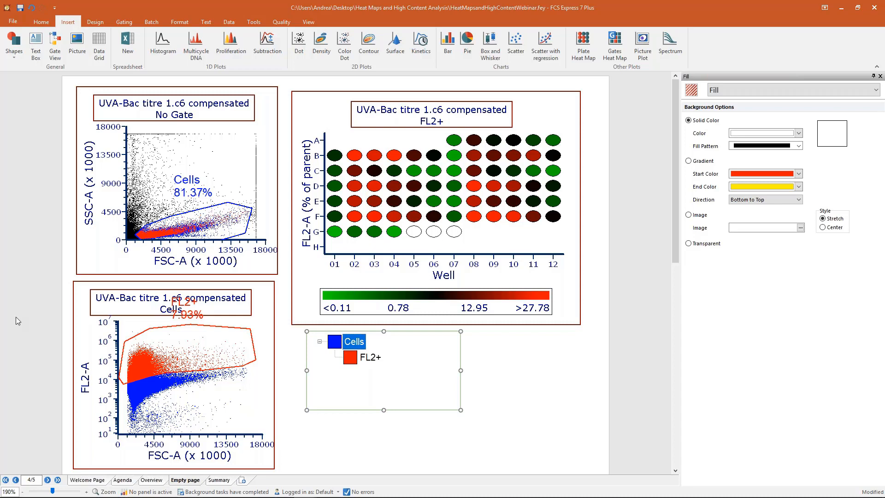
{"action": "left_click", "coordinate": [371, 193]}
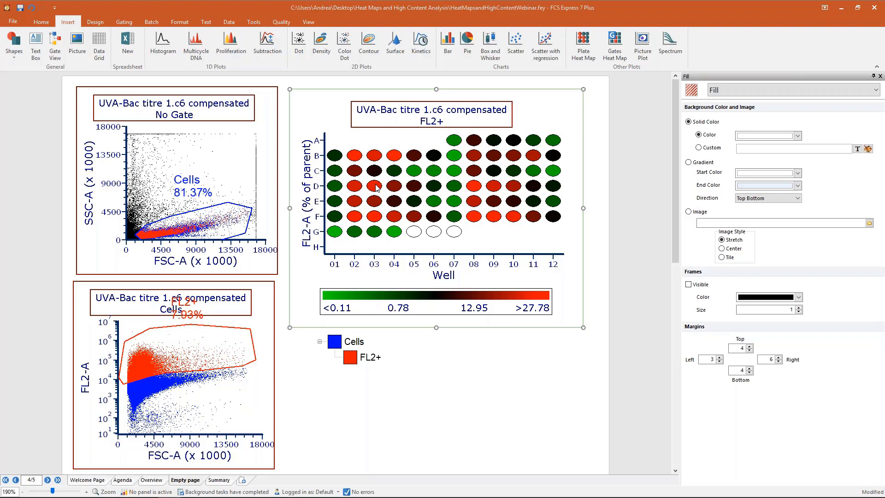
Move the gate view off the page beside the plate heat map, and reduce the heat map's height
{"action": "left_click", "coordinate": [321, 363]}
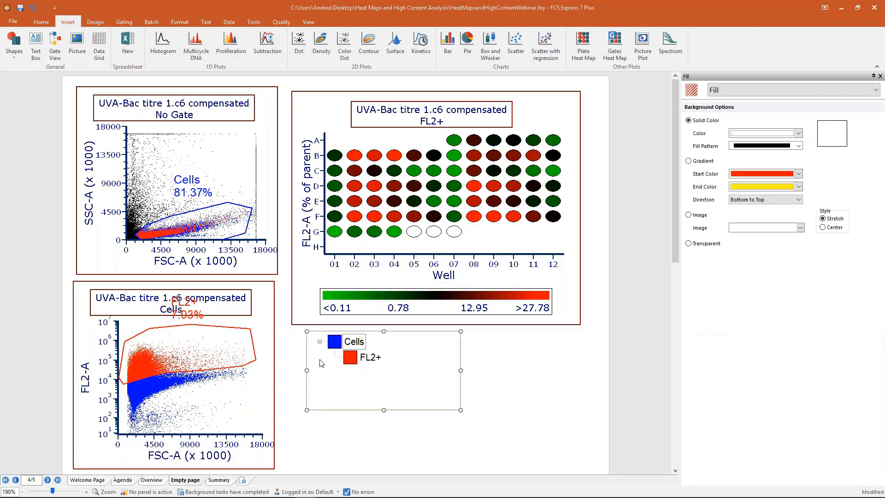
{"action": "left_click_drag", "start_coordinate": [307, 354], "coordinate": [593, 183]}
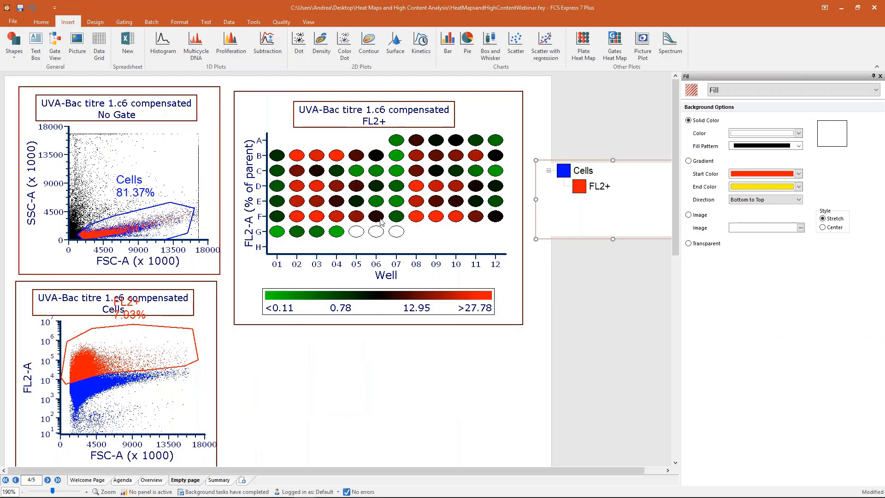
{"action": "left_click", "coordinate": [380, 326]}
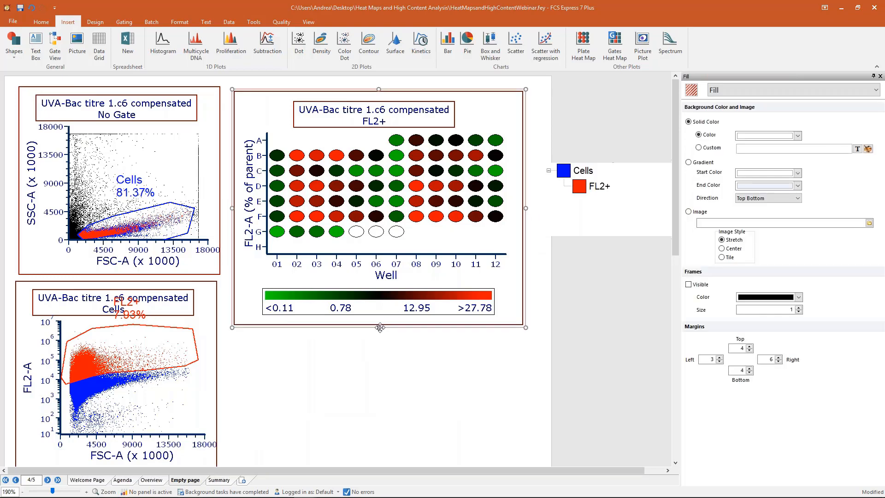
{"action": "left_click_drag", "start_coordinate": [380, 327], "coordinate": [379, 291]}
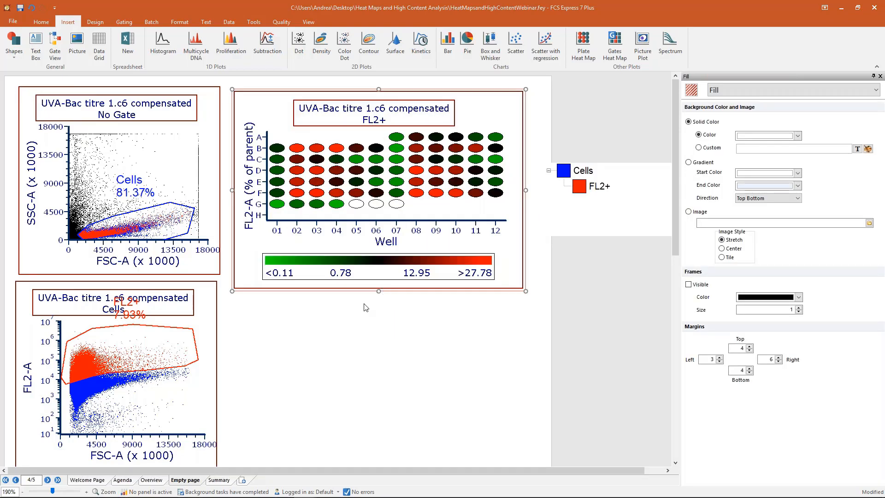
Insert a new spreadsheet below the plate heat map and enlarge it to show columns A to E and rows 1 to 9
{"action": "scroll", "coordinate": [365, 312], "scroll_direction": "down", "scroll_amount": 3}
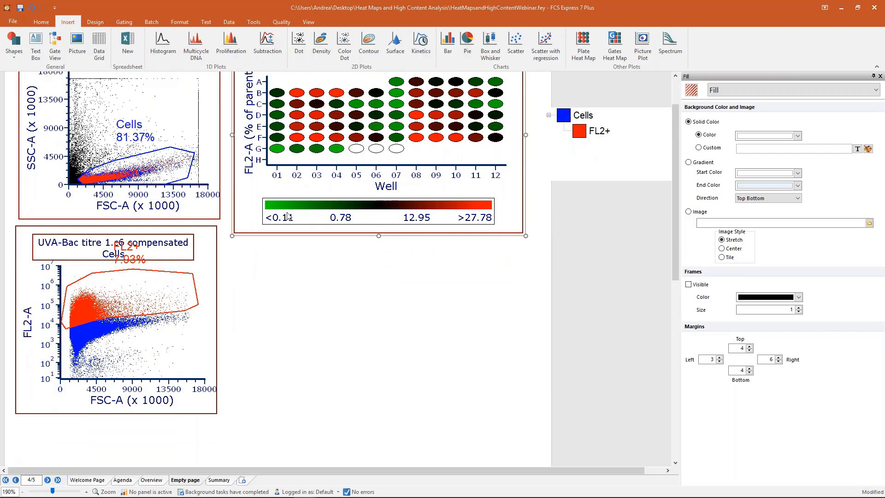
{"action": "left_click", "coordinate": [128, 37]}
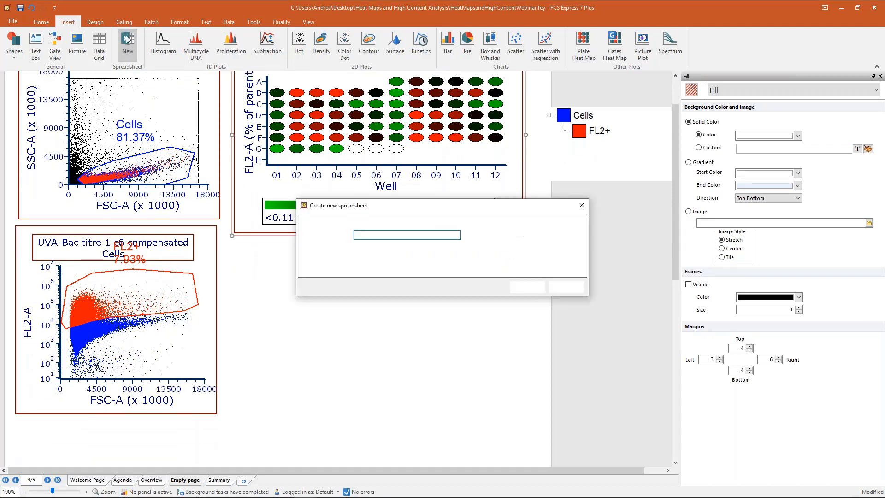
{"action": "left_click", "coordinate": [527, 287]}
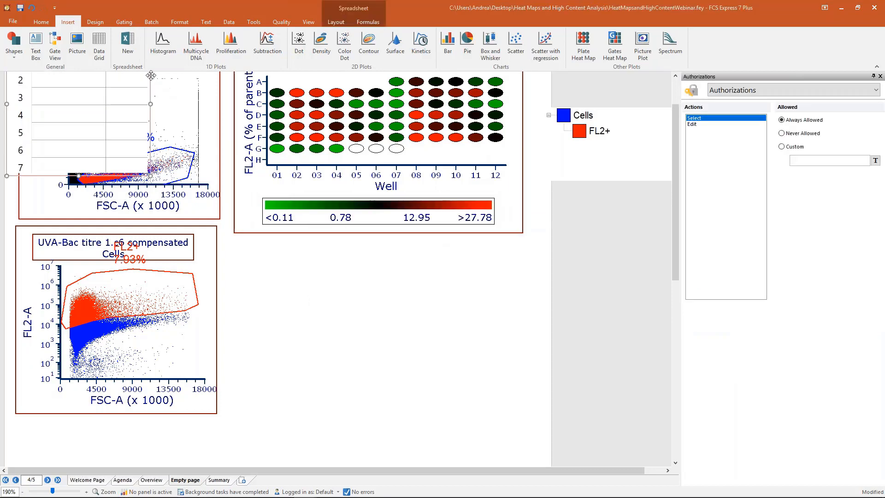
{"action": "left_click_drag", "start_coordinate": [292, 228], "coordinate": [385, 299]}
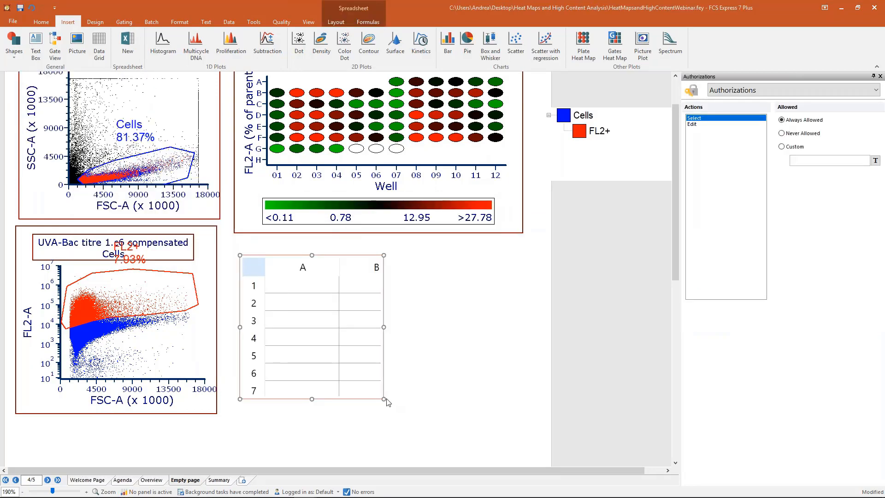
{"action": "left_click_drag", "start_coordinate": [384, 399], "coordinate": [640, 441]}
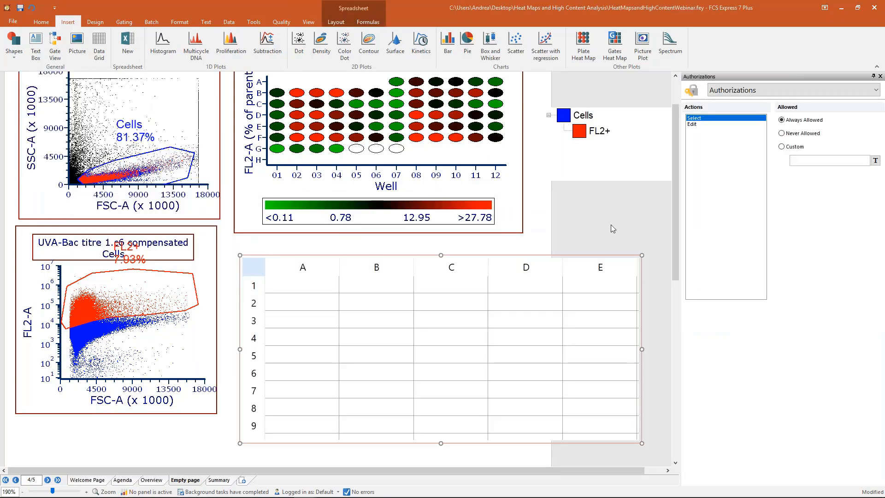
{"action": "left_click", "coordinate": [607, 230]}
Narrow all spreadsheet columns to about half their width and enlarge the frame to show columns A to K and rows 1 to 11
{"action": "scroll", "coordinate": [606, 231], "scroll_direction": "down", "scroll_amount": 3}
{"action": "scroll", "coordinate": [606, 342], "scroll_direction": "up", "scroll_amount": 2}
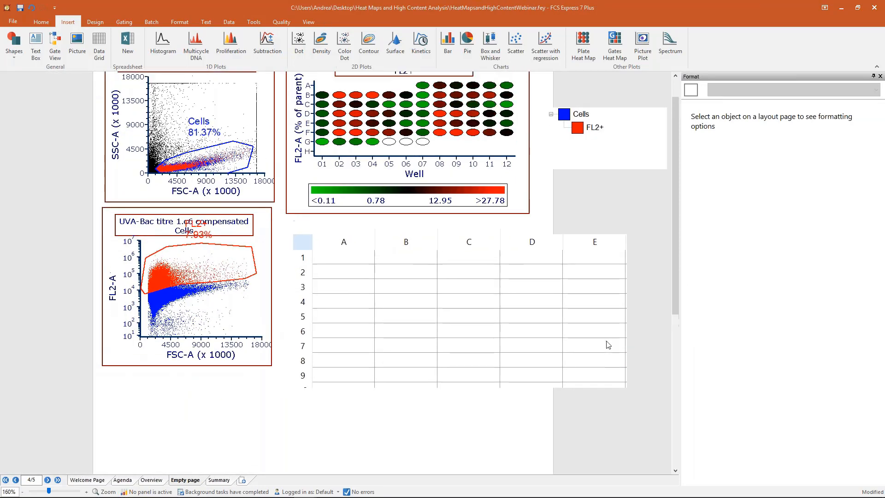
{"action": "left_click", "coordinate": [371, 275]}
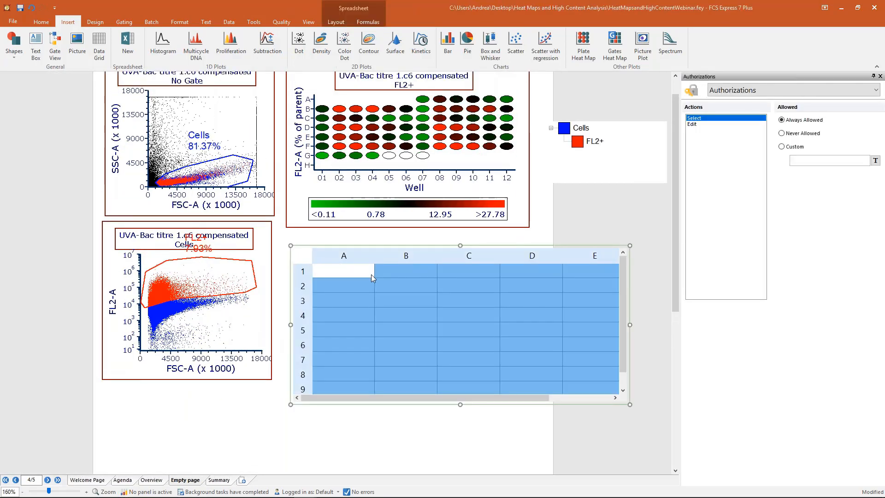
{"action": "left_click_drag", "start_coordinate": [373, 256], "coordinate": [344, 256]}
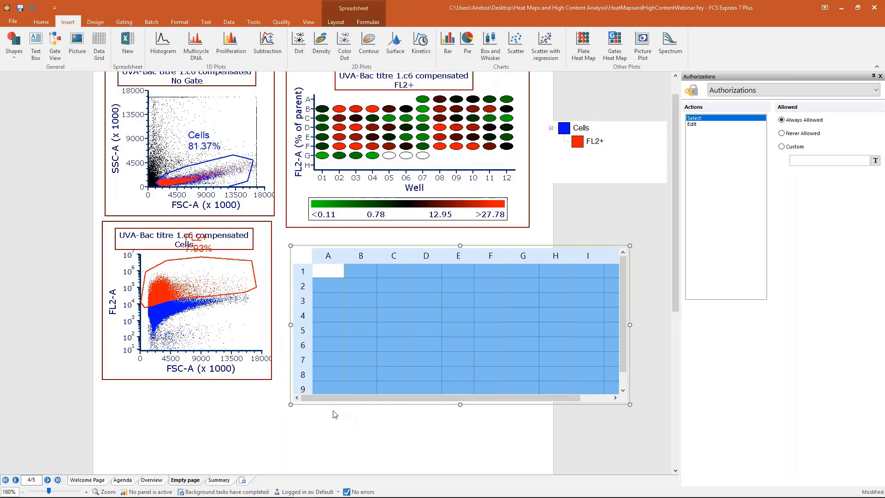
{"action": "left_click", "coordinate": [355, 423]}
{"action": "left_click", "coordinate": [627, 312]}
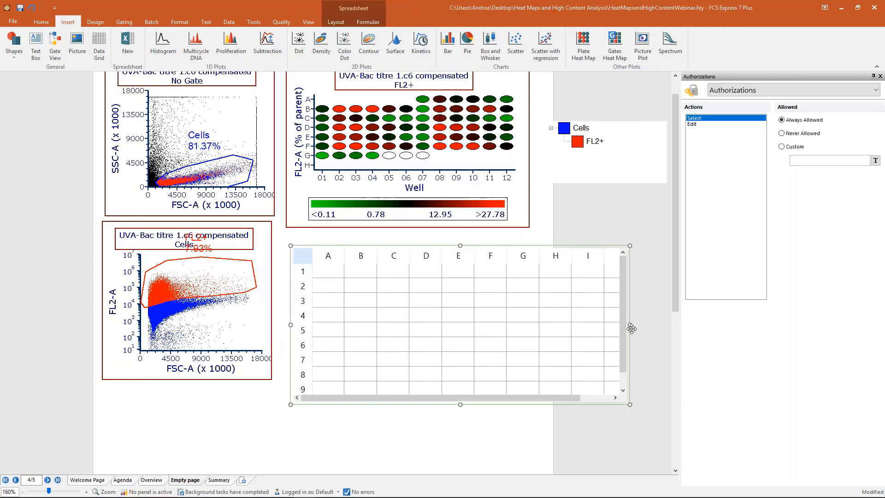
{"action": "left_click_drag", "start_coordinate": [631, 324], "coordinate": [667, 322]}
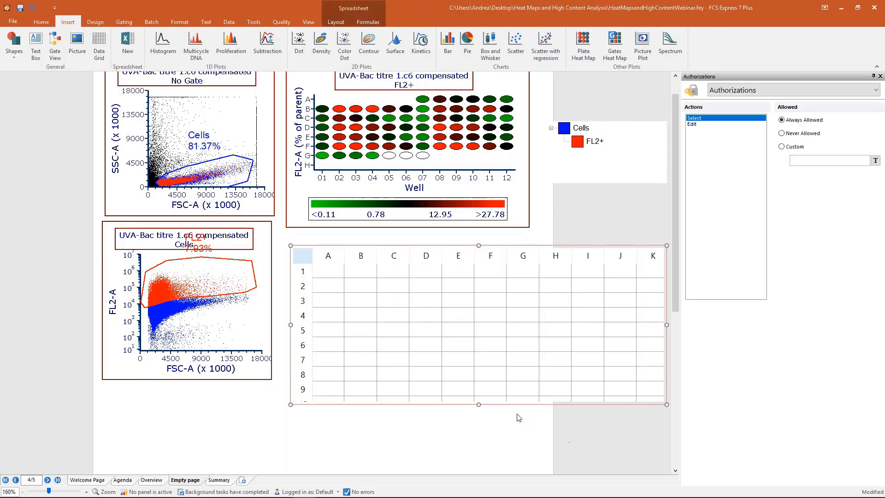
{"action": "left_click_drag", "start_coordinate": [481, 404], "coordinate": [474, 424]}
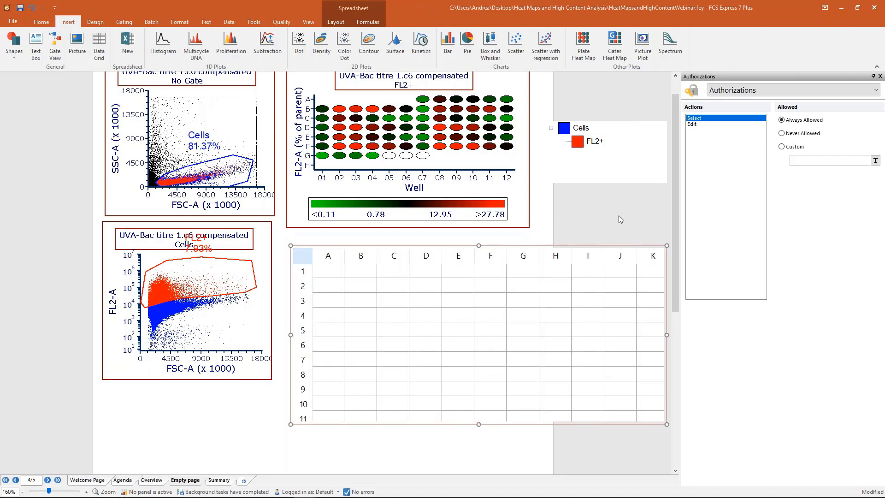
{"action": "left_click", "coordinate": [593, 213]}
{"action": "left_click", "coordinate": [390, 314]}
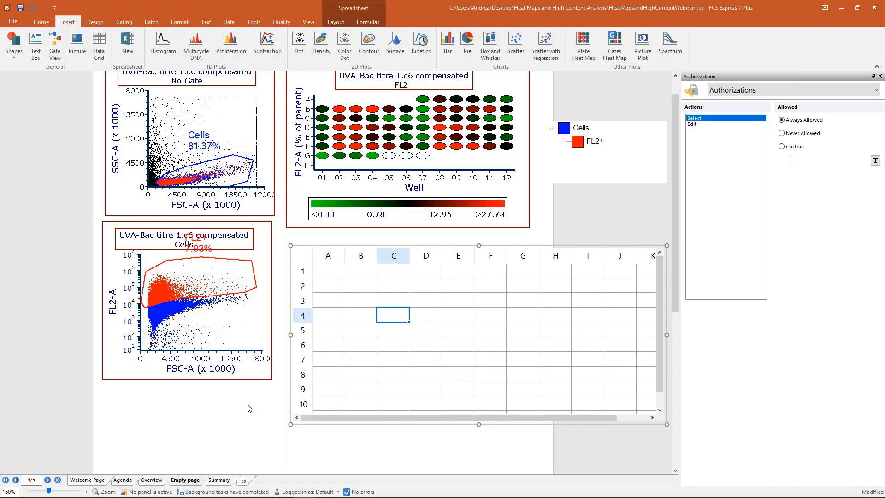
{"action": "left_click", "coordinate": [247, 417]}
Insert the plate heat map's Grid Layout Stats Grid into the spreadsheet starting at cell A1
{"action": "scroll", "coordinate": [426, 337], "scroll_direction": "up", "scroll_amount": 1}
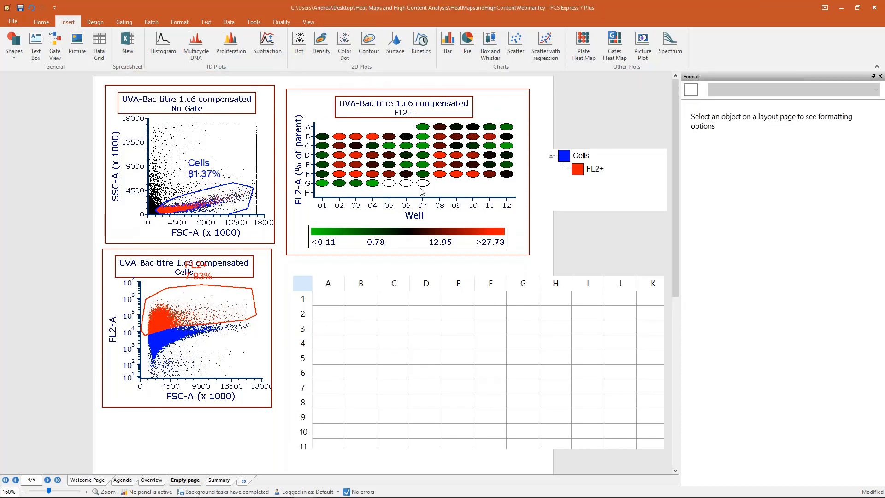
{"action": "left_click", "coordinate": [440, 159]}
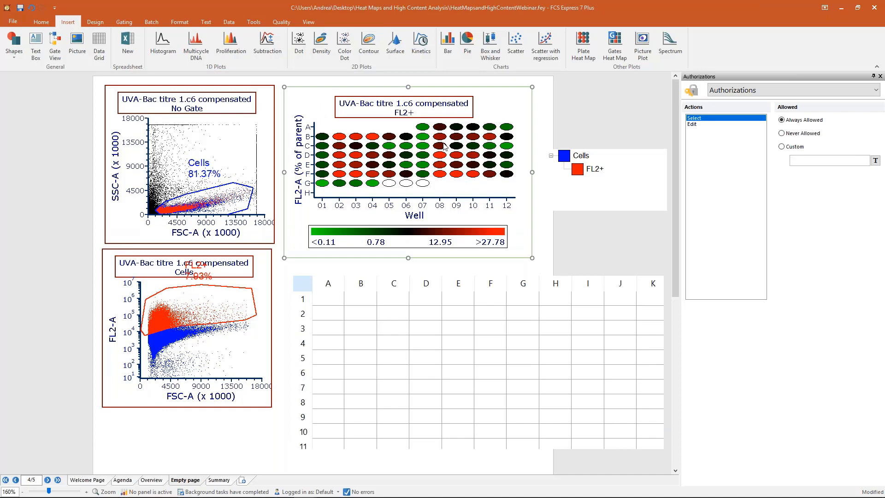
{"action": "left_click", "coordinate": [329, 300]}
{"action": "right_click", "coordinate": [328, 300]}
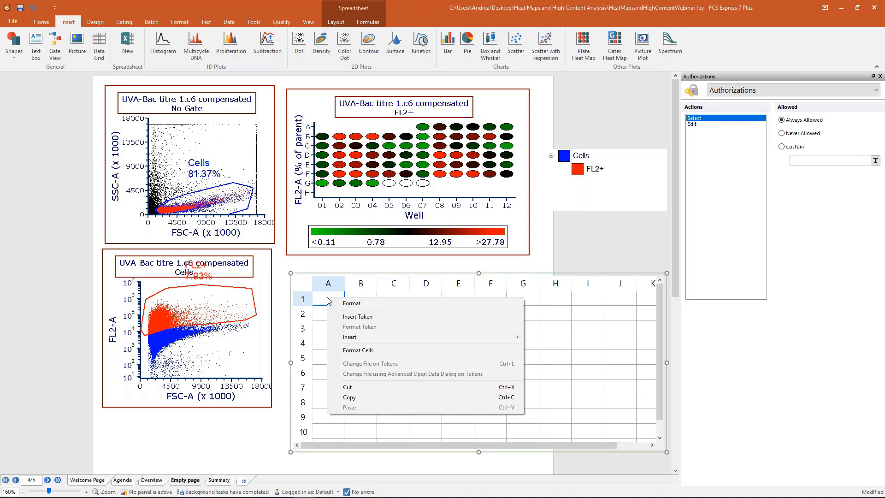
{"action": "mouse_move", "coordinate": [353, 338]}
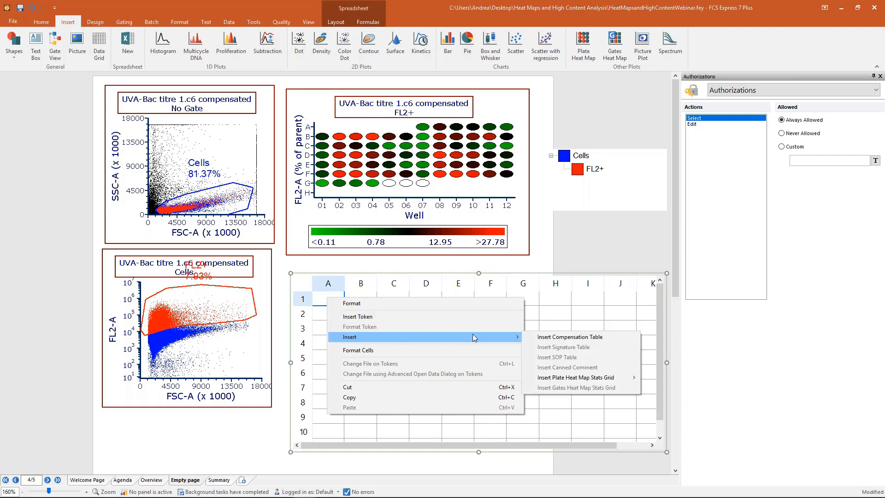
{"action": "mouse_move", "coordinate": [553, 379]}
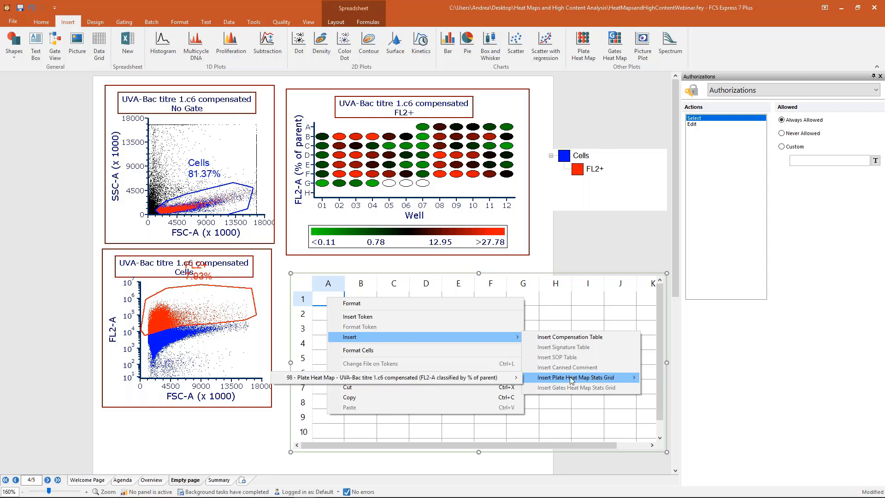
{"action": "left_click", "coordinate": [505, 377]}
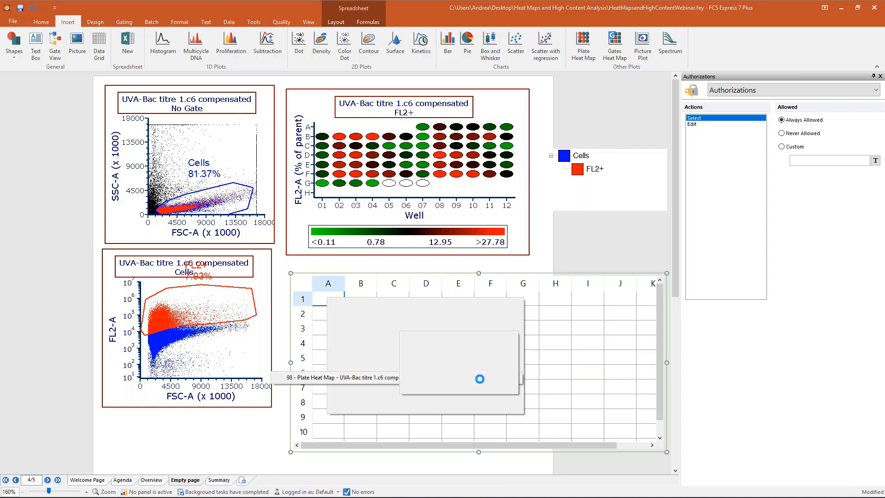
{"action": "right_click", "coordinate": [333, 299]}
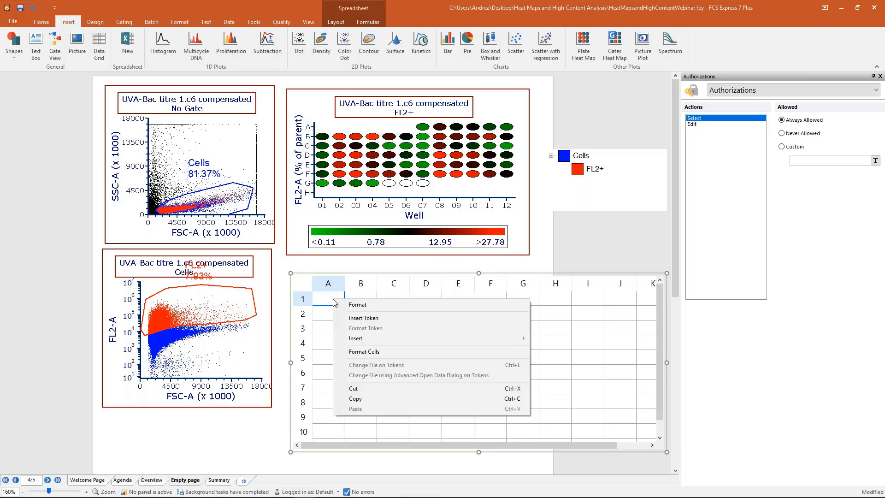
{"action": "mouse_move", "coordinate": [387, 339]}
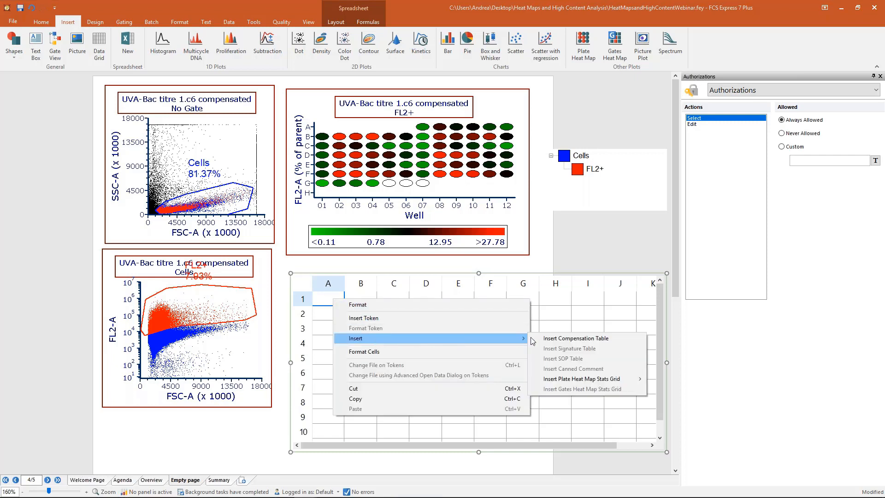
{"action": "mouse_move", "coordinate": [553, 379]}
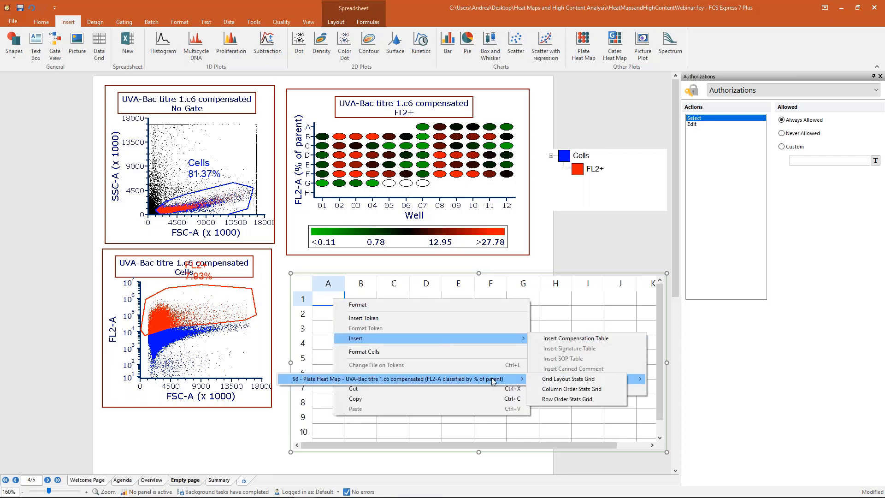
{"action": "mouse_move", "coordinate": [504, 379]}
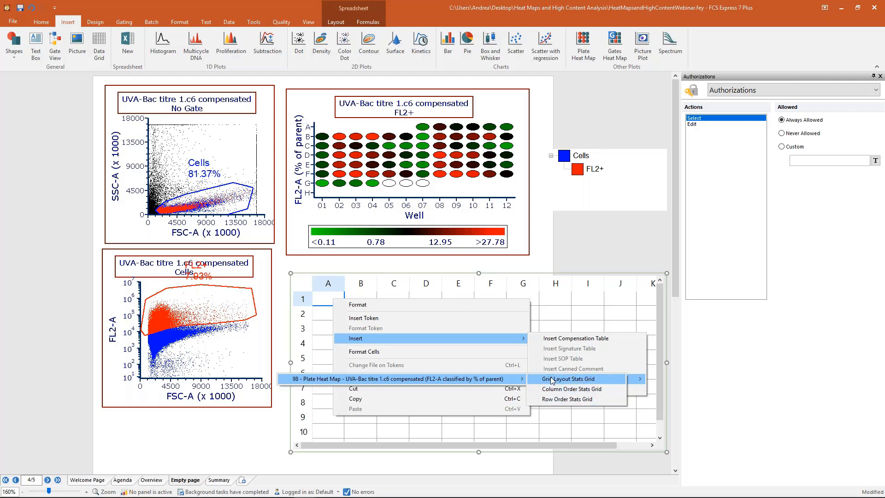
{"action": "left_click", "coordinate": [553, 379]}
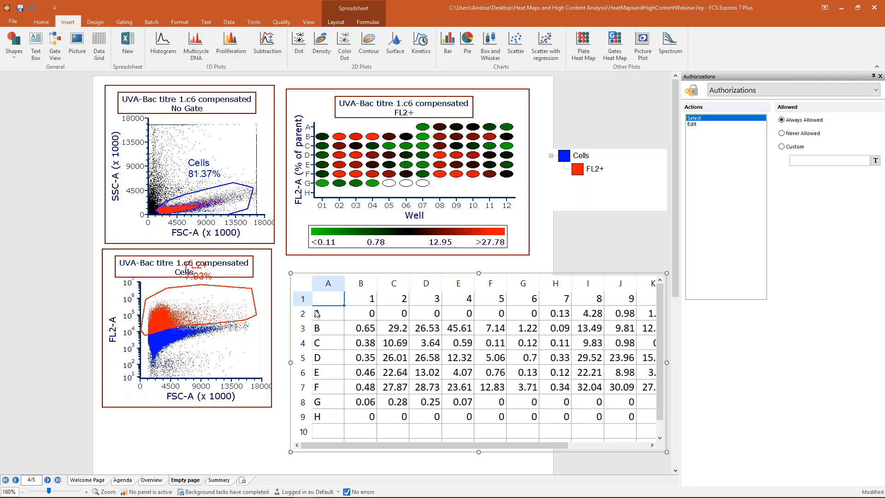
Enlarge the spreadsheet toward the upper left until all twelve well columns show, and select the per-well statistics in B2:M9
{"action": "left_click_drag", "start_coordinate": [292, 271], "coordinate": [74, 255]}
{"action": "left_click_drag", "start_coordinate": [149, 271], "coordinate": [322, 446]}
{"action": "left_click_drag", "start_coordinate": [147, 297], "coordinate": [509, 399]}
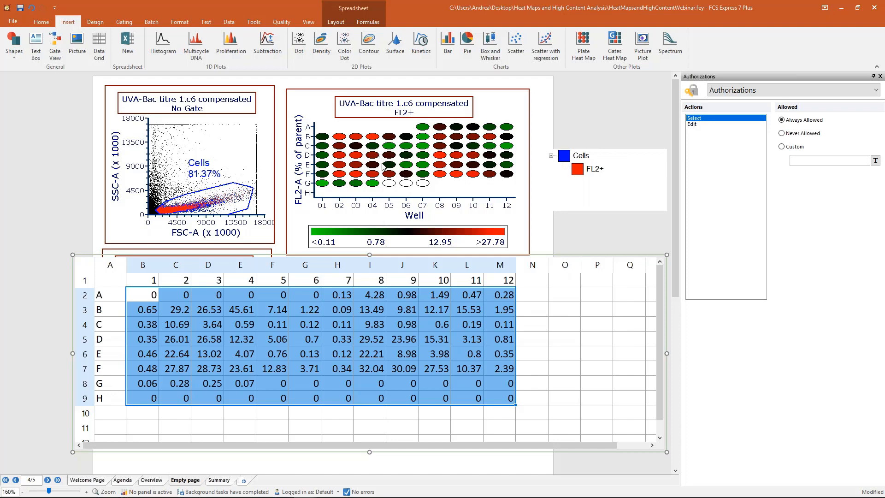
{"action": "left_click", "coordinate": [236, 348]}
Apply a conditional formatting color scale to cells B2:M9, running from green for low values through yellow to red for high values
{"action": "left_click", "coordinate": [143, 296]}
{"action": "left_click_drag", "start_coordinate": [195, 328], "coordinate": [508, 399]}
{"action": "left_click", "coordinate": [336, 22]}
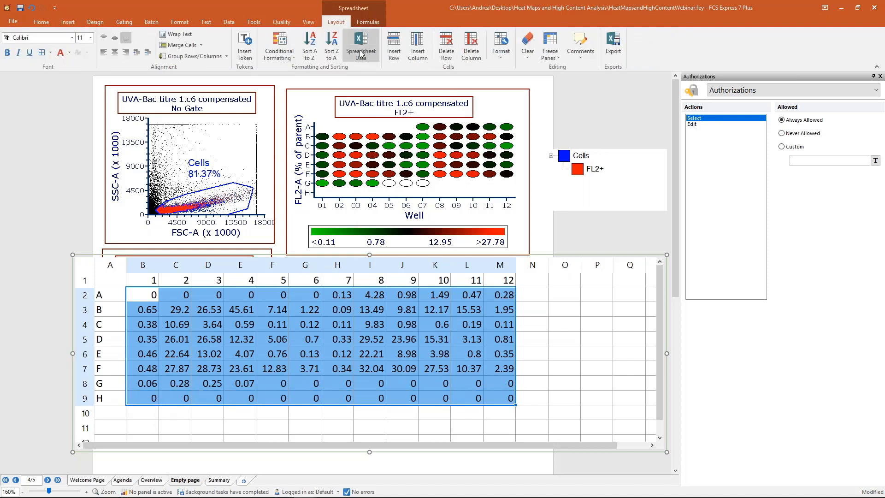
{"action": "left_click", "coordinate": [285, 57]}
{"action": "mouse_move", "coordinate": [294, 73]}
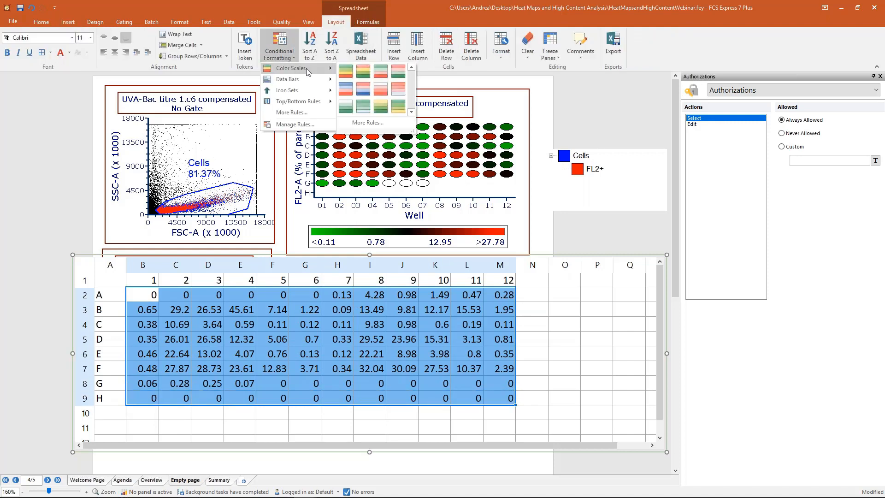
{"action": "left_click", "coordinate": [354, 71]}
{"action": "left_click", "coordinate": [590, 354]}
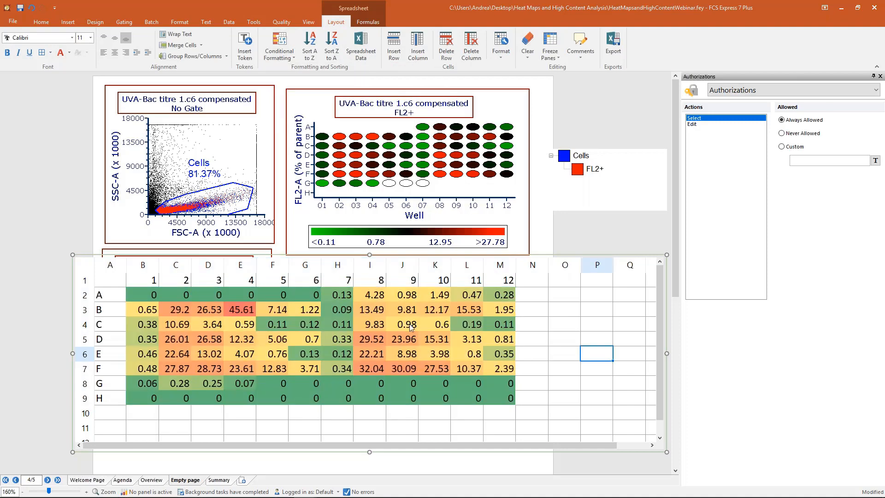
Undo the color scale, the spreadsheet's last enlargement and the stats grid insertion
{"action": "left_click", "coordinate": [30, 9]}
{"action": "left_click", "coordinate": [31, 9]}
{"action": "left_click", "coordinate": [31, 8]}
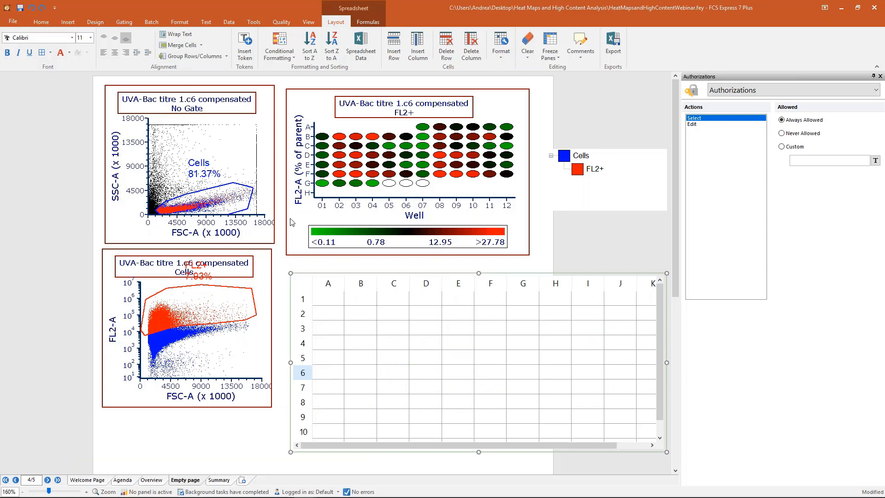
Insert the plate heat map's Row Order Stats Grid into the spreadsheet starting at cell A1
{"action": "right_click", "coordinate": [332, 301]}
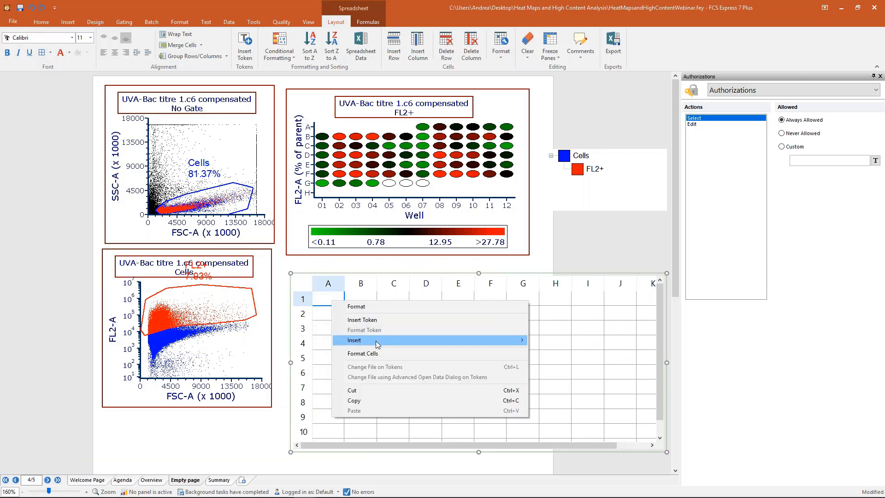
{"action": "mouse_move", "coordinate": [551, 384]}
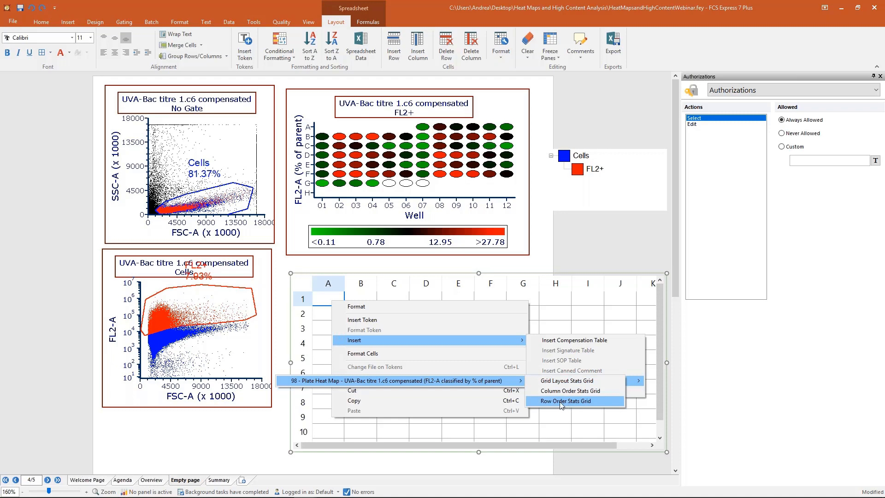
{"action": "left_click", "coordinate": [559, 404]}
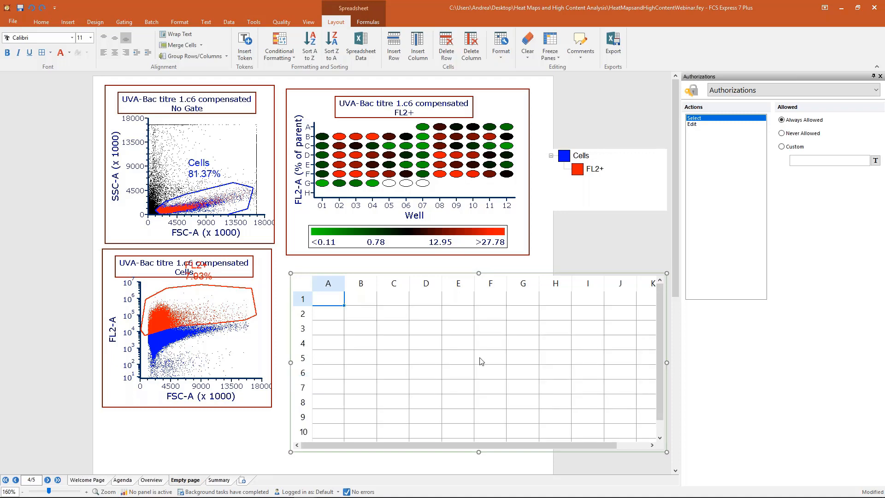
Enlarge the spreadsheet, examine the order of the wells listed in column A, and shrink it back below the heat map
{"action": "left_click_drag", "start_coordinate": [295, 274], "coordinate": [109, 79]}
{"action": "left_click_drag", "start_coordinate": [144, 118], "coordinate": [145, 179]}
{"action": "left_click_drag", "start_coordinate": [142, 195], "coordinate": [144, 284]}
{"action": "scroll", "coordinate": [246, 253], "scroll_direction": "down", "scroll_amount": 3}
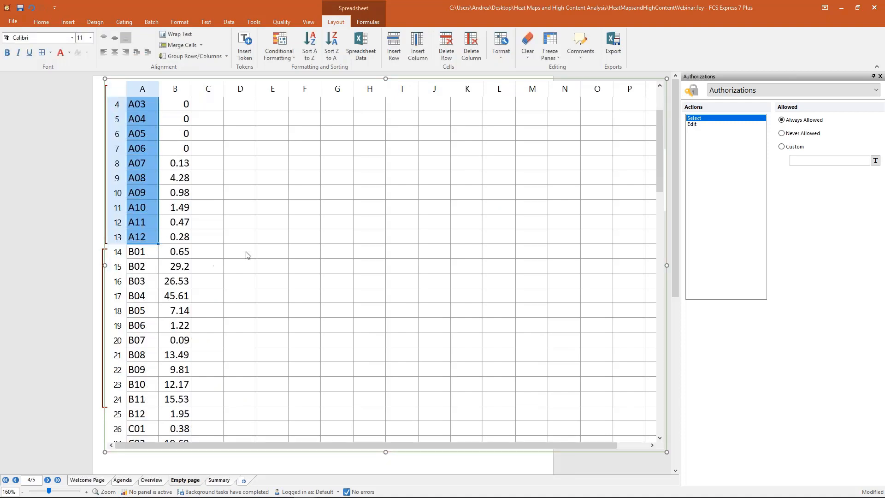
{"action": "left_click_drag", "start_coordinate": [145, 163], "coordinate": [150, 221]}
{"action": "left_click_drag", "start_coordinate": [152, 260], "coordinate": [153, 328]}
{"action": "scroll", "coordinate": [345, 210], "scroll_direction": "up", "scroll_amount": 1}
{"action": "scroll", "coordinate": [343, 213], "scroll_direction": "up", "scroll_amount": 2}
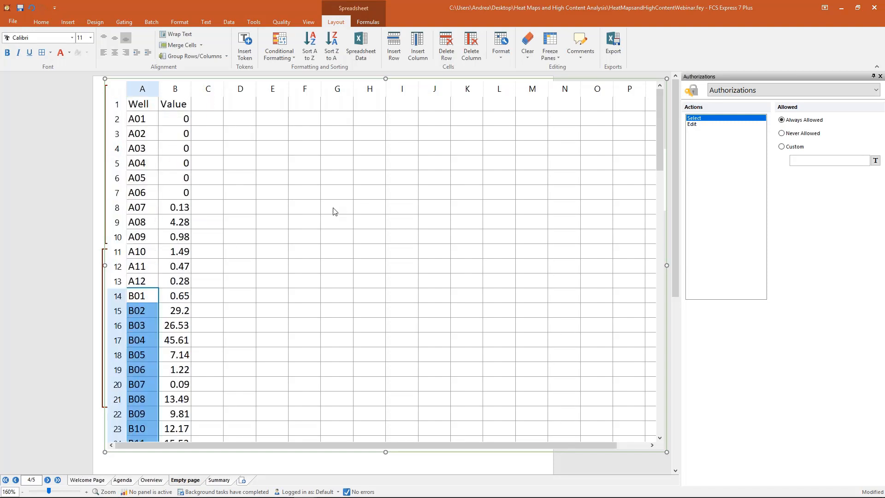
{"action": "left_click_drag", "start_coordinate": [104, 80], "coordinate": [277, 268]}
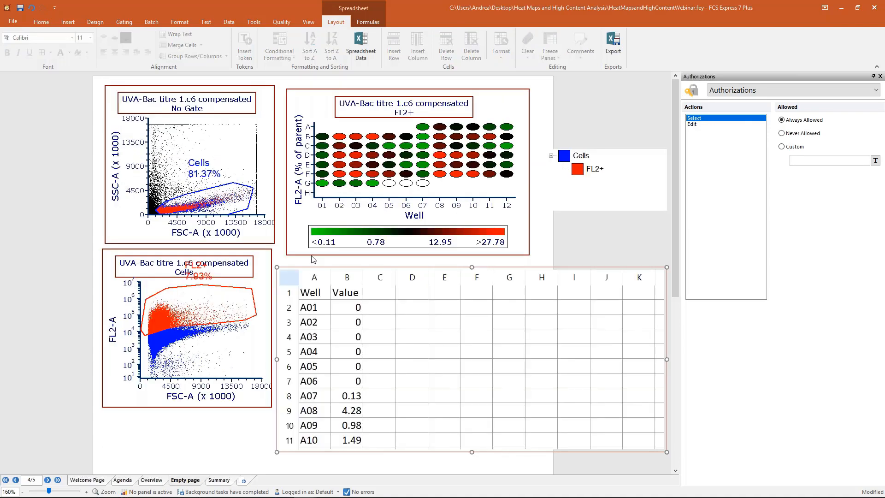
Insert the plate heat map's Grid Layout Stats Grid into a new text box drawn over the plots, and delete the text box
{"action": "left_click", "coordinate": [70, 22]}
{"action": "left_click", "coordinate": [36, 46]}
{"action": "left_click_drag", "start_coordinate": [13, 137], "coordinate": [320, 321]}
{"action": "right_click", "coordinate": [29, 158]}
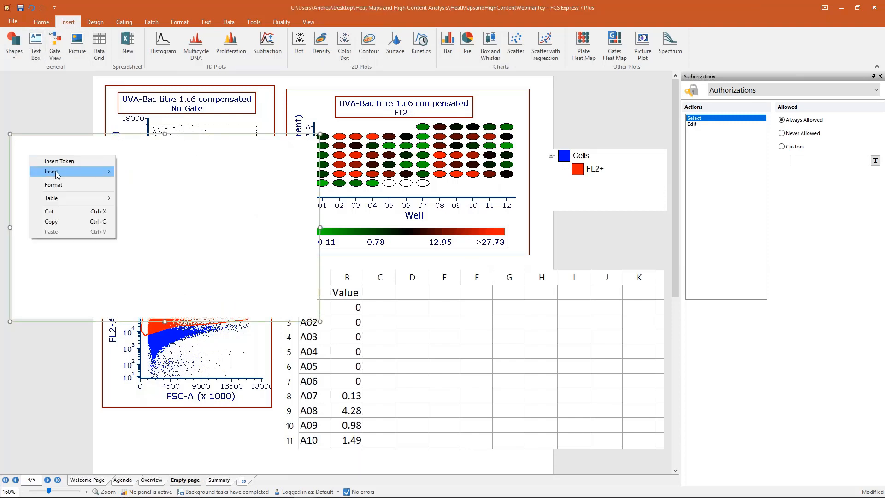
{"action": "mouse_move", "coordinate": [99, 171]}
{"action": "mouse_move", "coordinate": [168, 208]}
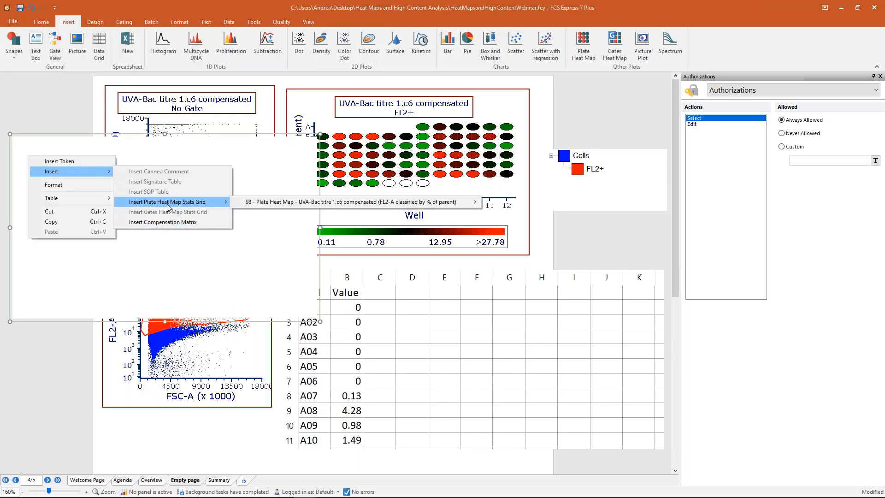
{"action": "mouse_move", "coordinate": [353, 205]}
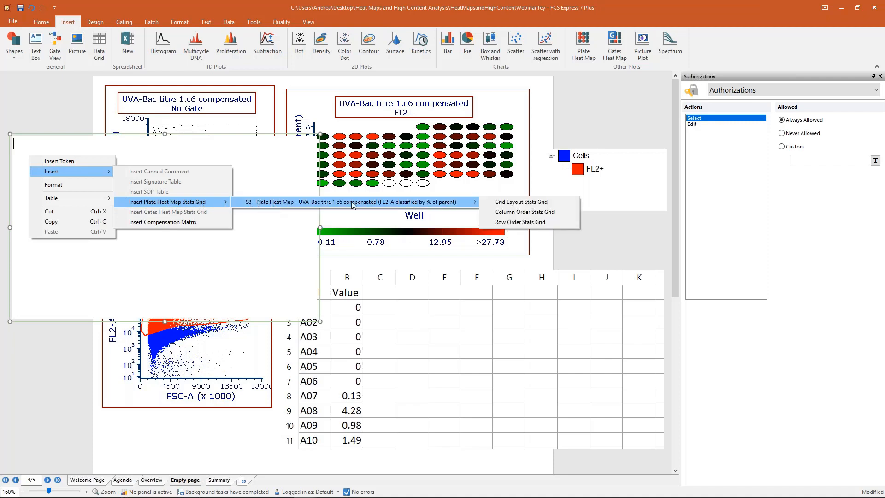
{"action": "left_click", "coordinate": [519, 206]}
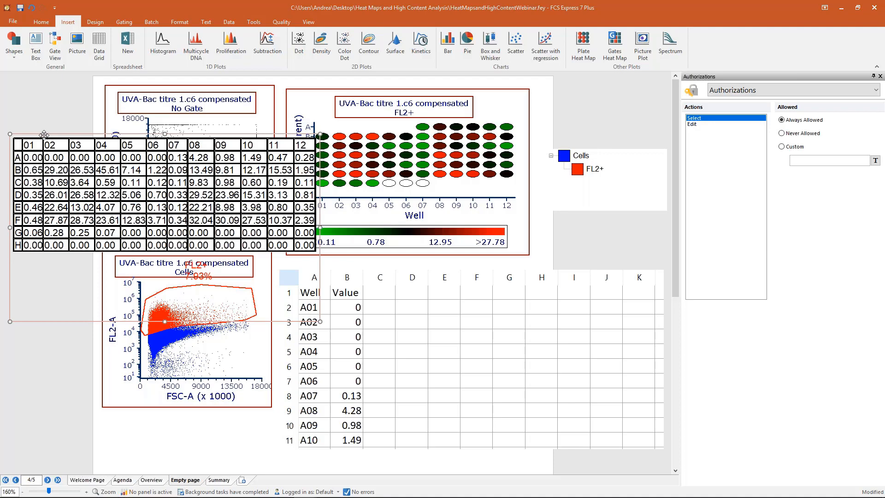
{"action": "key", "text": "Delete"}
Enter the formula =average(B8:B10) in cell D8 to average the values of wells A07 to A09
{"action": "left_click", "coordinate": [402, 354]}
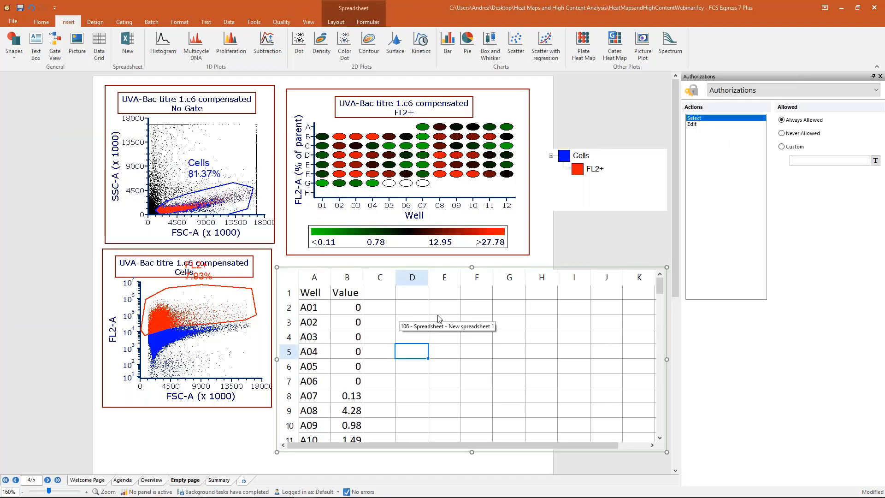
{"action": "scroll", "coordinate": [424, 358], "scroll_direction": "down", "scroll_amount": 1}
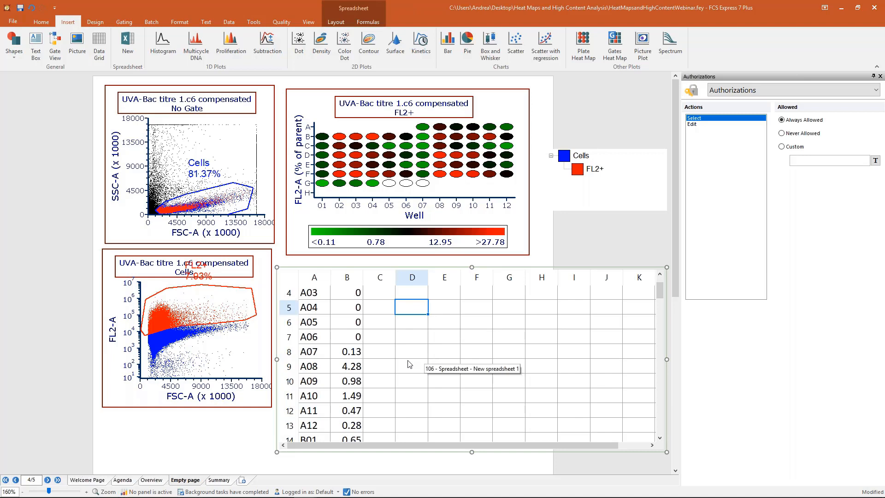
{"action": "type", "text": "=average("}
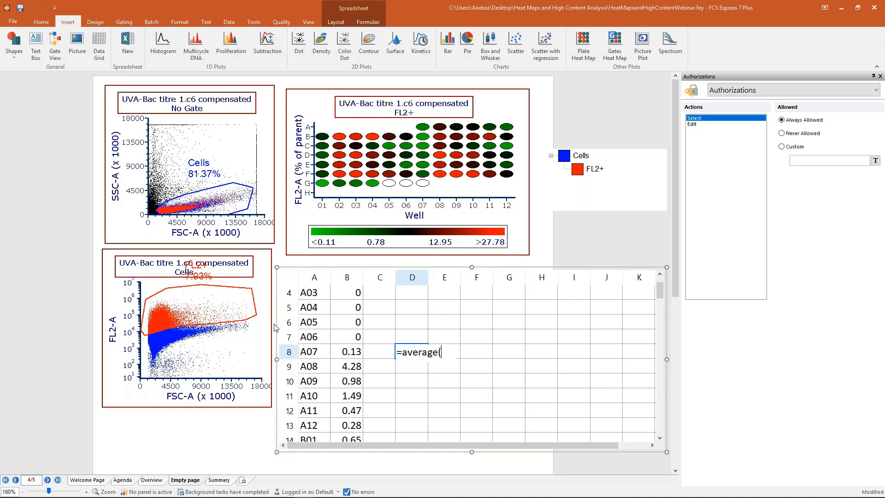
{"action": "left_click_drag", "start_coordinate": [354, 354], "coordinate": [352, 380]}
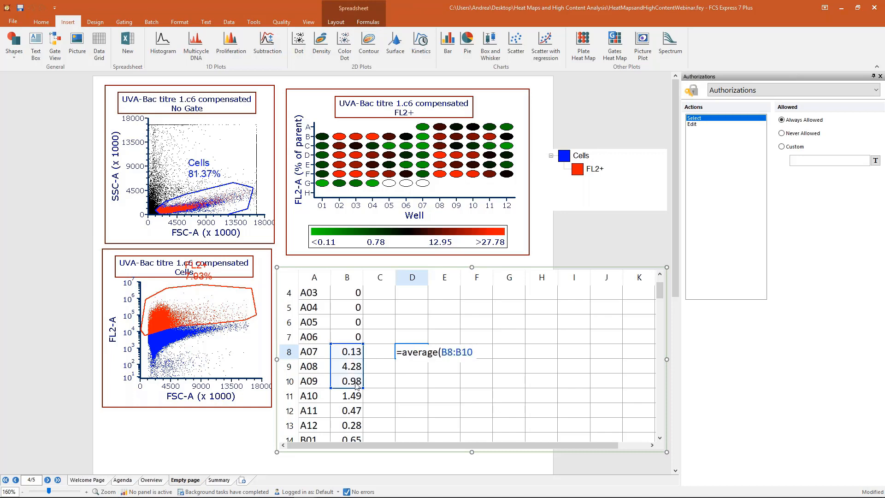
{"action": "key", "text": "Return"}
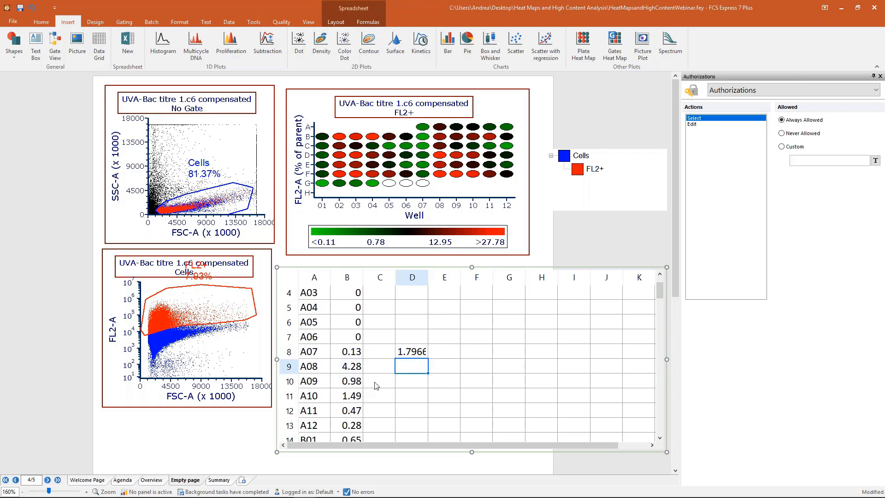
{"action": "left_click", "coordinate": [413, 353]}
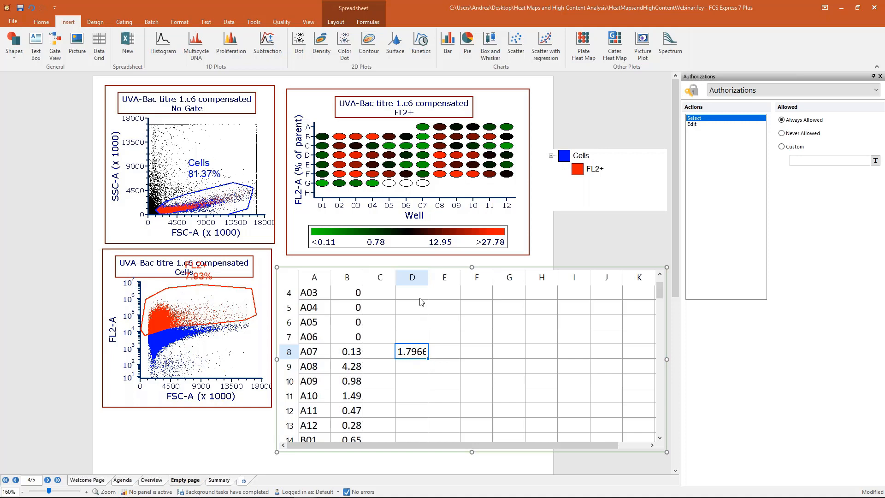
Resize the Cells gate on the SSC-A versus FSC-A plot to make it slightly narrower
{"action": "left_click", "coordinate": [389, 158]}
{"action": "left_click", "coordinate": [475, 337]}
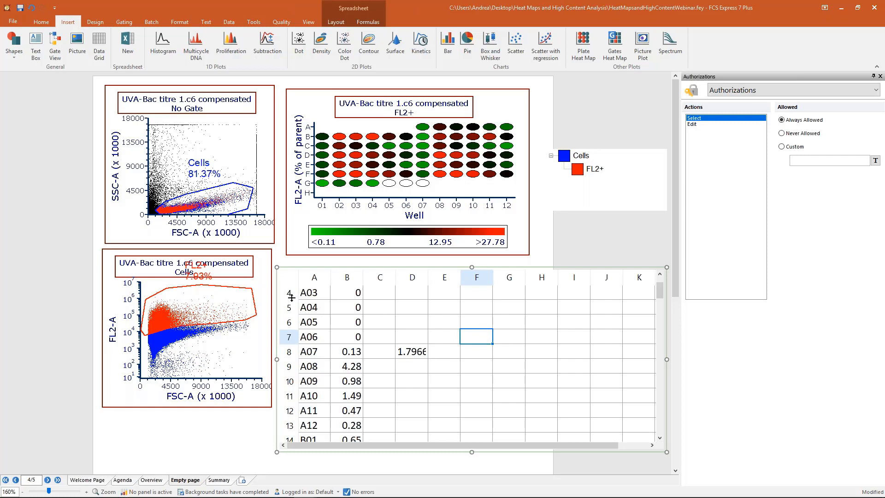
{"action": "left_click", "coordinate": [232, 205]}
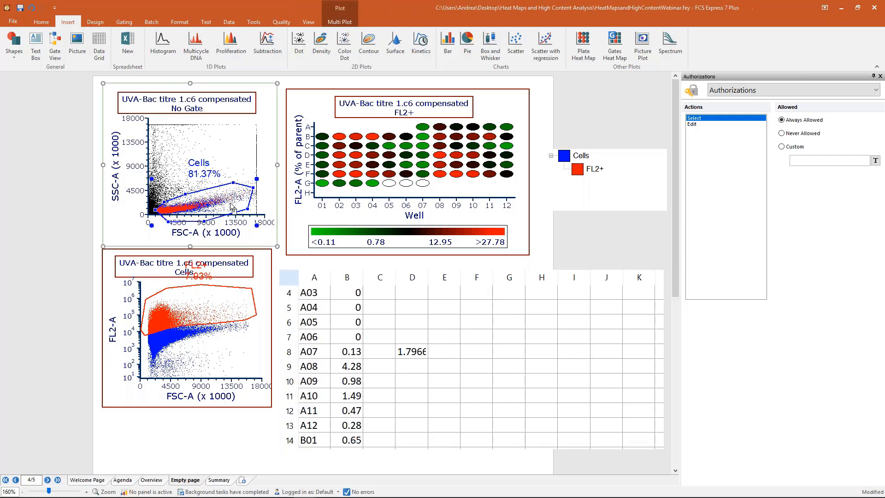
{"action": "mouse_move", "coordinate": [252, 225]}
{"action": "left_mouse_down"}
{"action": "mouse_move", "coordinate": [213, 220]}
{"action": "mouse_move", "coordinate": [234, 212]}
{"action": "mouse_move", "coordinate": [245, 231]}
{"action": "left_mouse_up"}
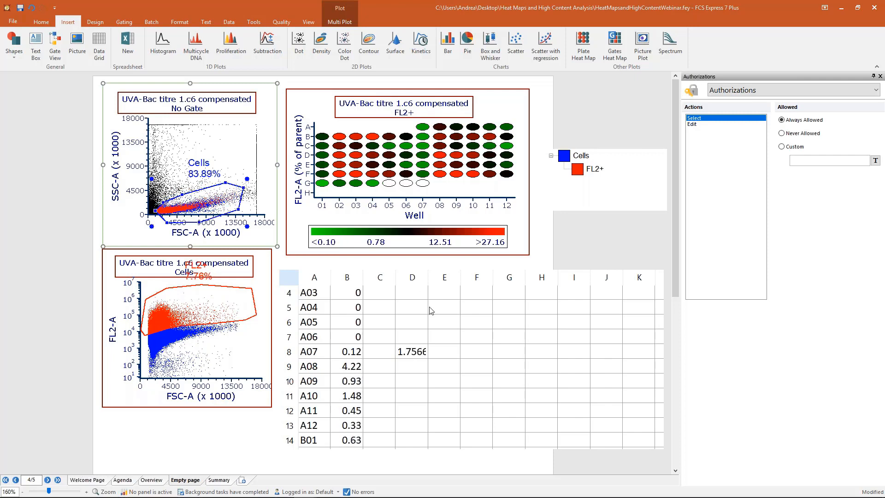
Delete the average formula from cell D8 of the spreadsheet
{"action": "left_click", "coordinate": [410, 354]}
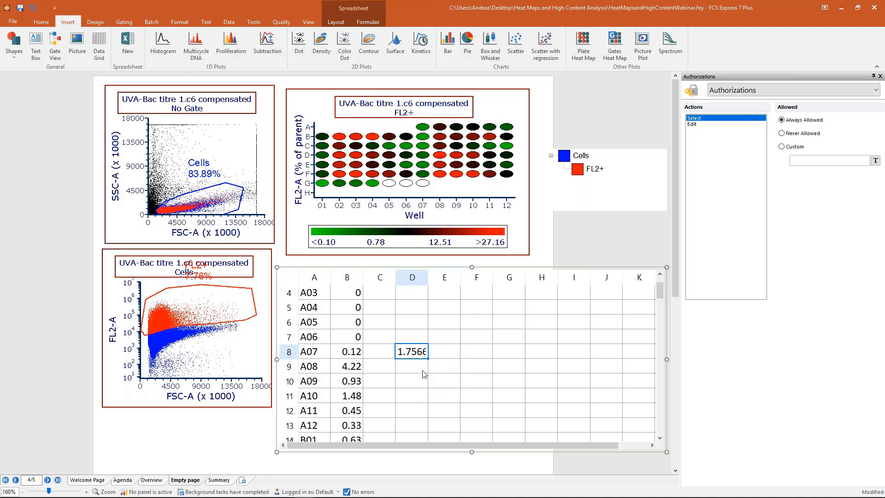
{"action": "key", "text": "Delete"}
{"action": "key", "text": "Up"}
Rename the Value column header in cell B1 to "% FL2+"
{"action": "scroll", "coordinate": [411, 347], "scroll_direction": "up", "scroll_amount": 1}
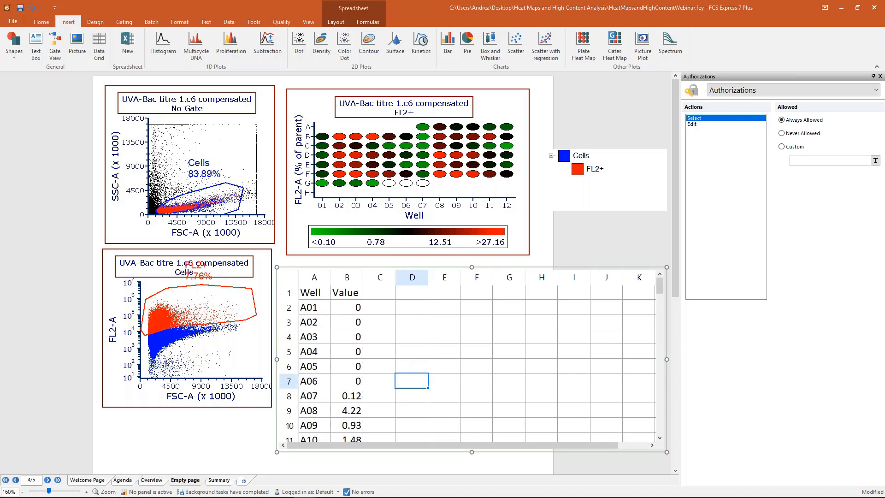
{"action": "left_click", "coordinate": [317, 295]}
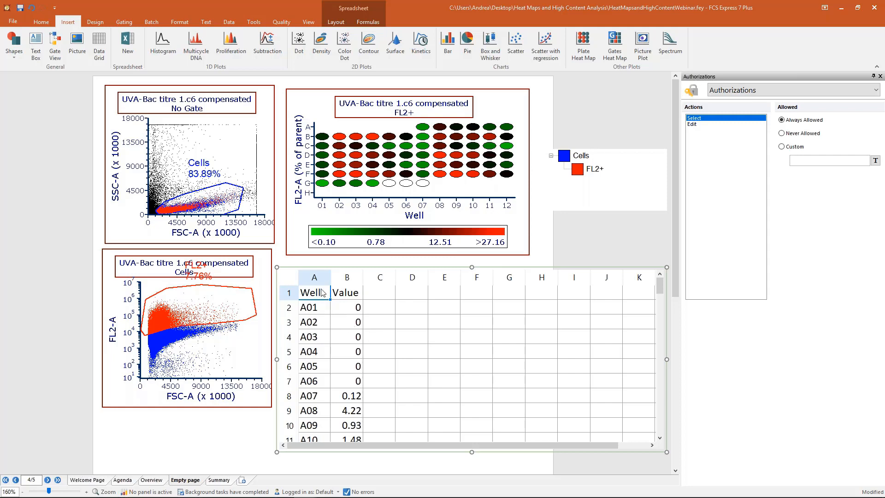
{"action": "key", "text": "ctrl+shift+Down"}
{"action": "left_click", "coordinate": [347, 277]}
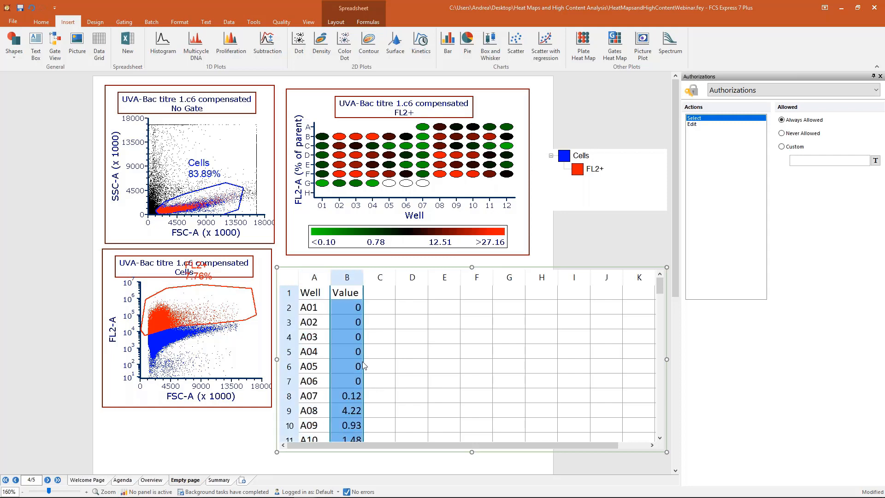
{"action": "double_click", "coordinate": [335, 298]}
{"action": "left_click_drag", "start_coordinate": [334, 292], "coordinate": [399, 297]}
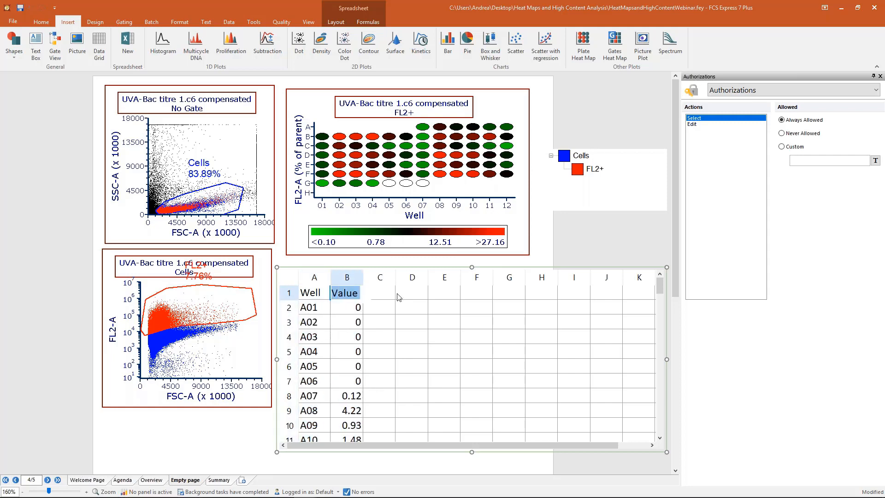
{"action": "type", "text": "% FL2+"}
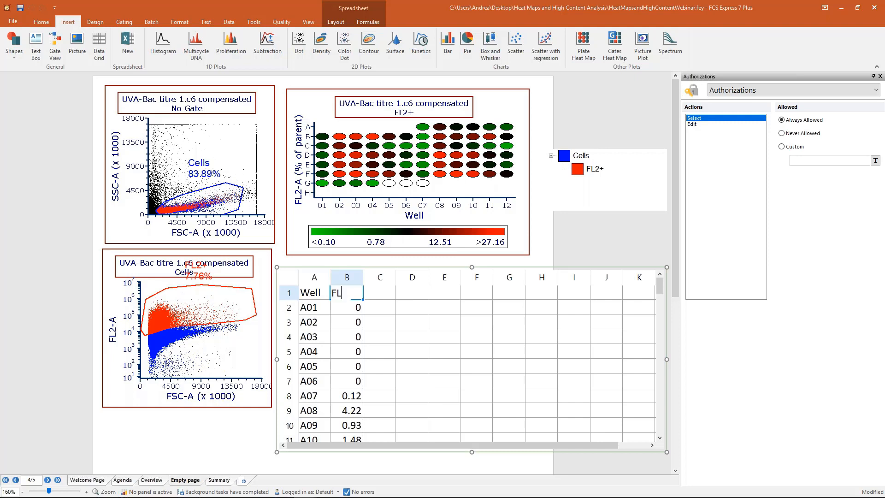
{"action": "left_click", "coordinate": [399, 313]}
Enable the spreadsheet data option that uses the values in the first row as labels
{"action": "left_click", "coordinate": [321, 294]}
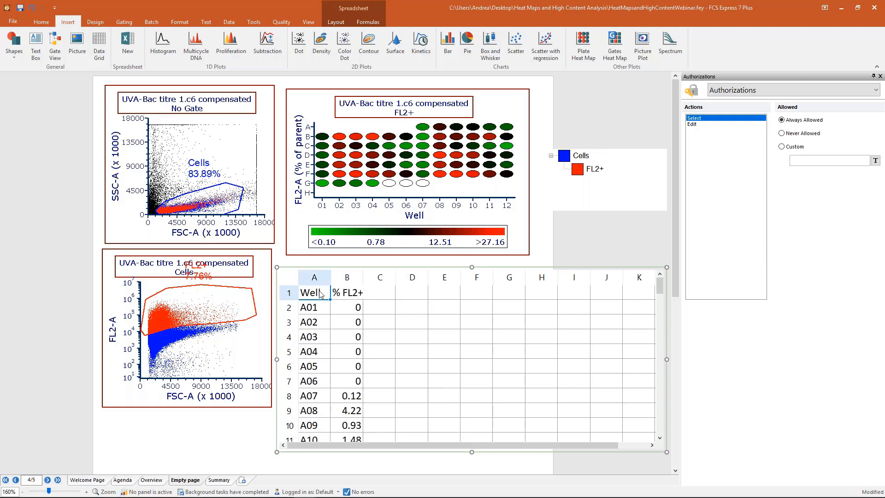
{"action": "left_click_drag", "start_coordinate": [321, 294], "coordinate": [358, 308]}
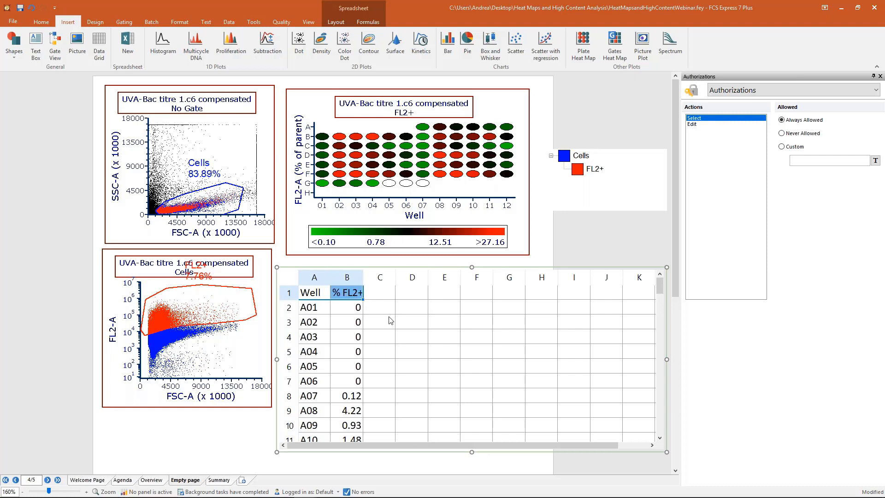
{"action": "left_click", "coordinate": [723, 92]}
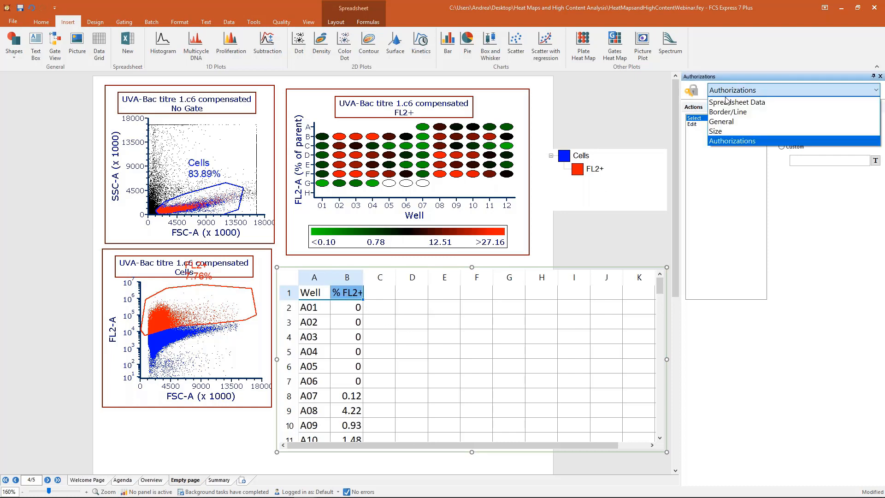
{"action": "left_click", "coordinate": [726, 102]}
{"action": "left_click", "coordinate": [688, 122]}
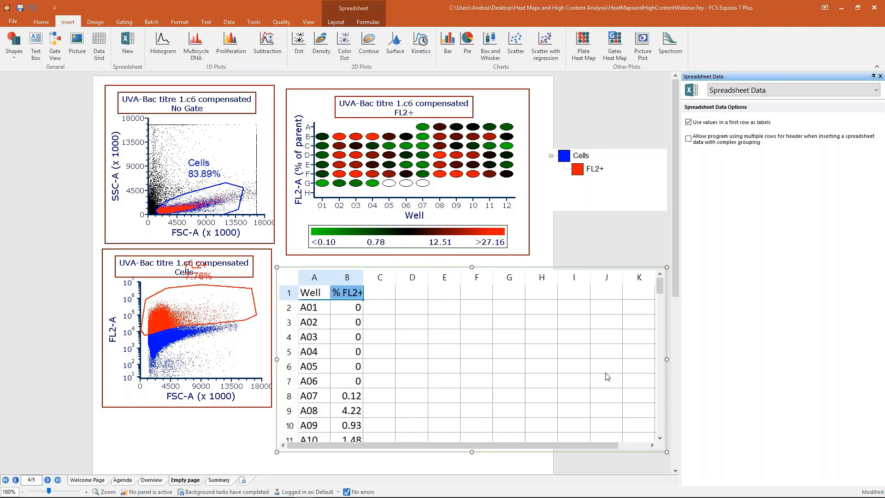
Narrow the spreadsheet to show little more than columns A and B, and extend it downward to show well A11
{"action": "left_click_drag", "start_coordinate": [667, 359], "coordinate": [392, 359]}
{"action": "left_click", "coordinate": [309, 292]}
{"action": "left_click_drag", "start_coordinate": [341, 293], "coordinate": [317, 293]}
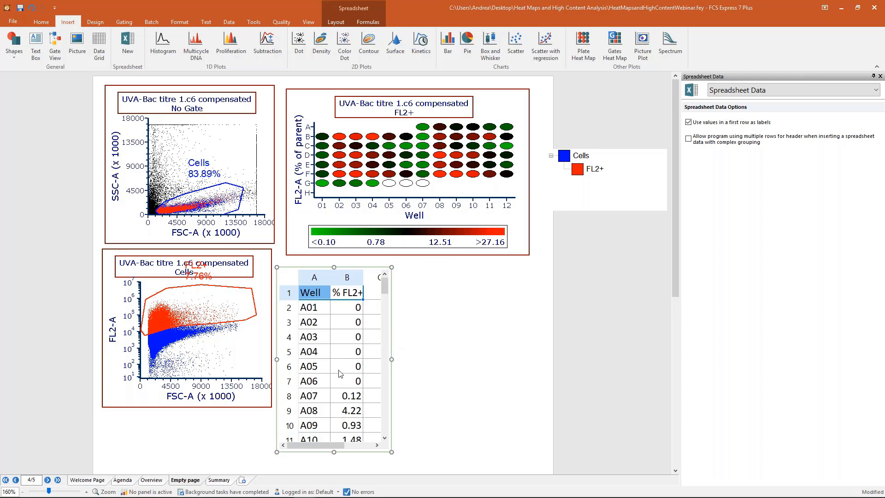
{"action": "left_click_drag", "start_coordinate": [340, 455], "coordinate": [340, 465]}
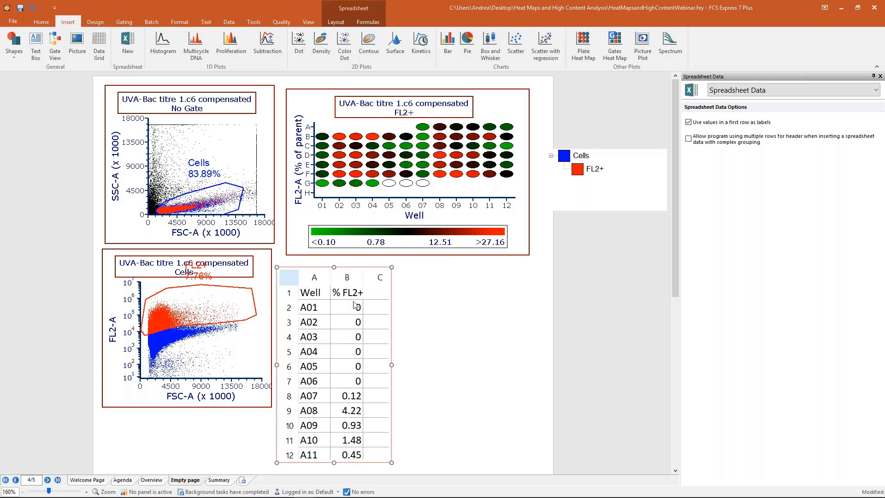
Insert a bar plot of % FL2+ per well beside the spreadsheet, enlarge it across the page, and view its Y-axis parameter choices
{"action": "left_click", "coordinate": [451, 44]}
{"action": "left_click_drag", "start_coordinate": [402, 267], "coordinate": [651, 392]}
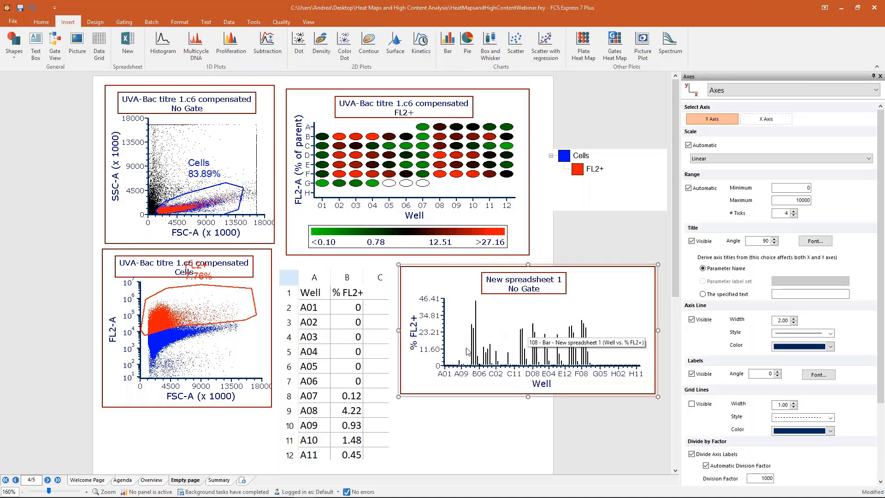
{"action": "left_click_drag", "start_coordinate": [399, 265], "coordinate": [35, 188]}
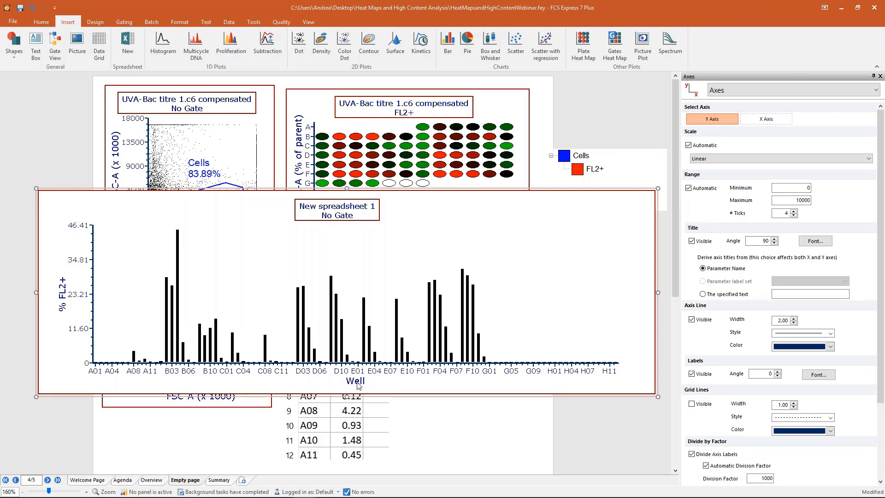
{"action": "left_click", "coordinate": [64, 294]}
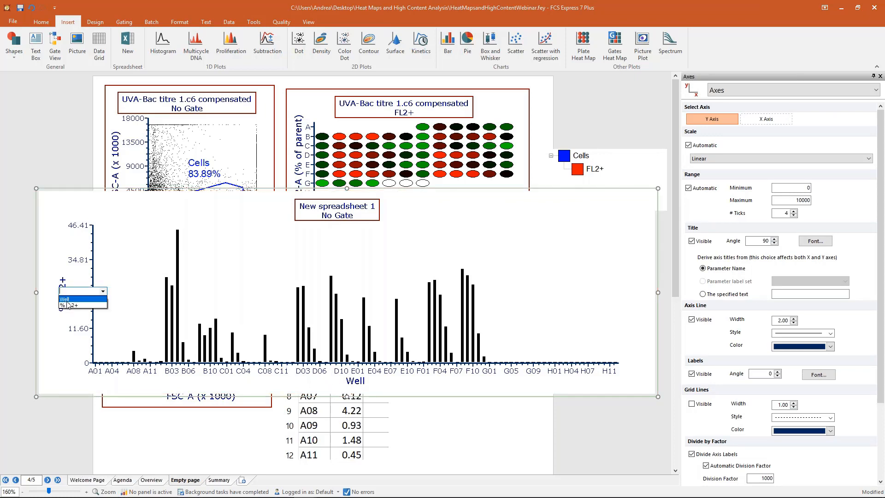
{"action": "left_click", "coordinate": [148, 280]}
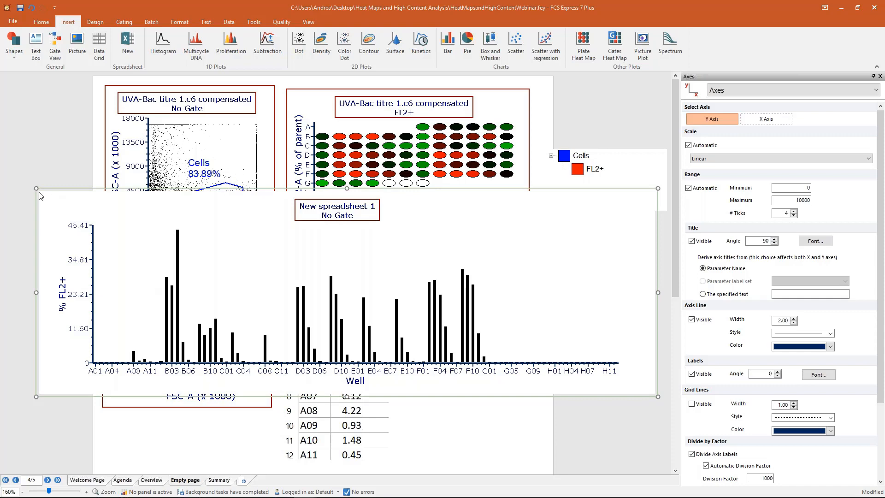
Shrink the bar plot to uncover the dot plots, and narrow the FL2+ gate toward lower FSC-A values on the FL2-A dot plot
{"action": "left_click_drag", "start_coordinate": [38, 191], "coordinate": [266, 245]}
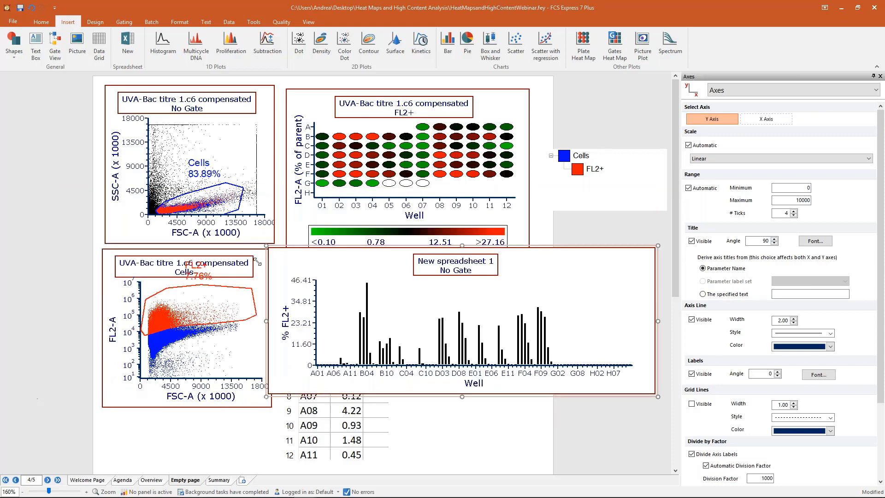
{"action": "left_click", "coordinate": [211, 306]}
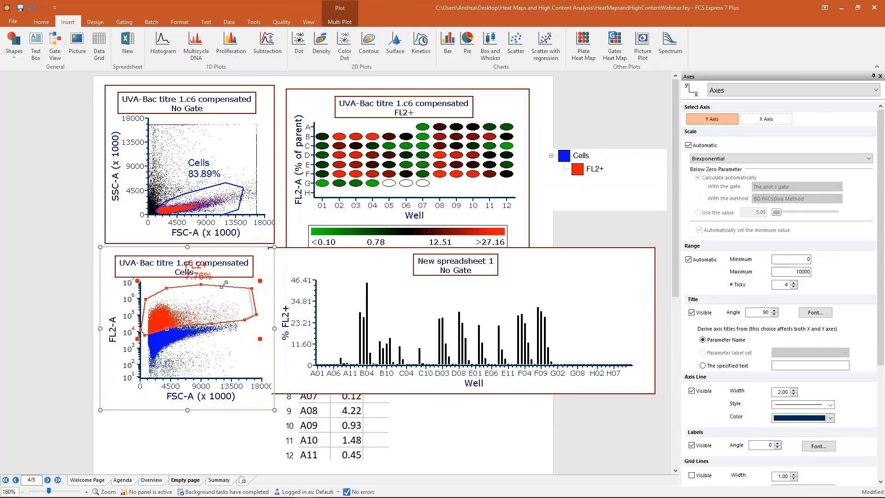
{"action": "left_click_drag", "start_coordinate": [215, 287], "coordinate": [243, 280]}
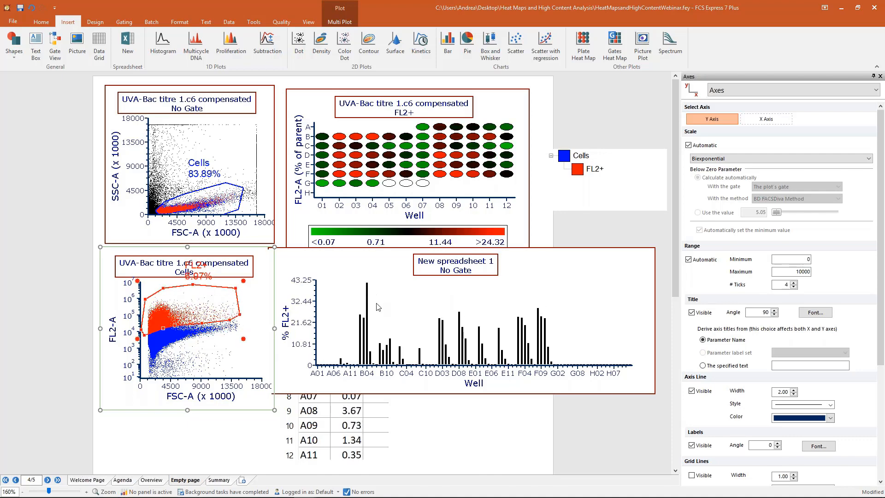
Move the bar plot clear of the spreadsheet, and widen the spreadsheet to show column C with its first rows in view
{"action": "left_click", "coordinate": [386, 318]}
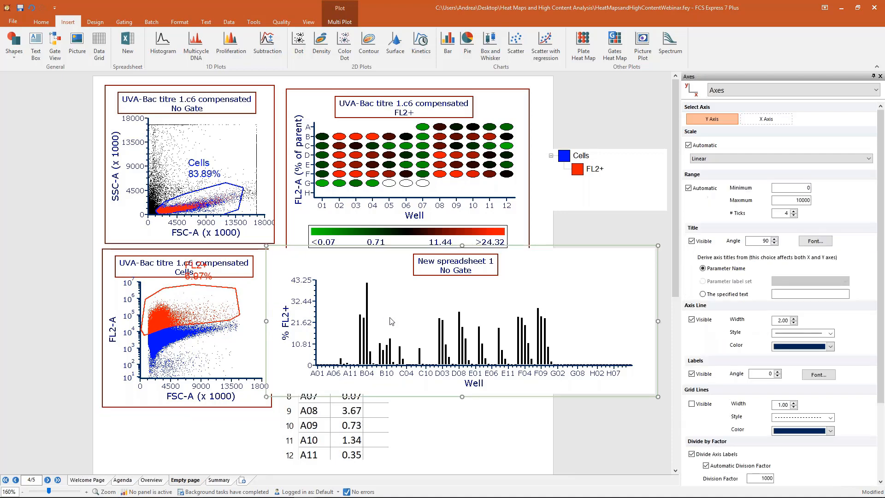
{"action": "left_click_drag", "start_coordinate": [275, 245], "coordinate": [431, 296]}
{"action": "left_click", "coordinate": [350, 153]}
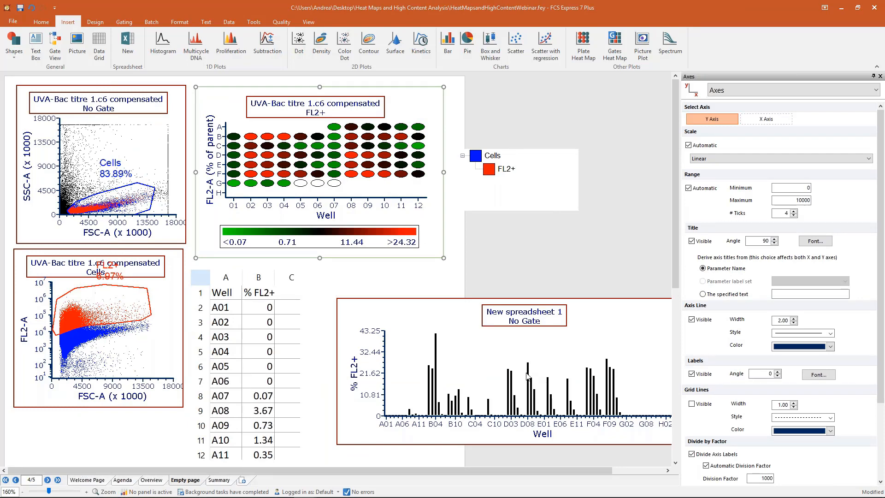
{"action": "left_click", "coordinate": [293, 318]}
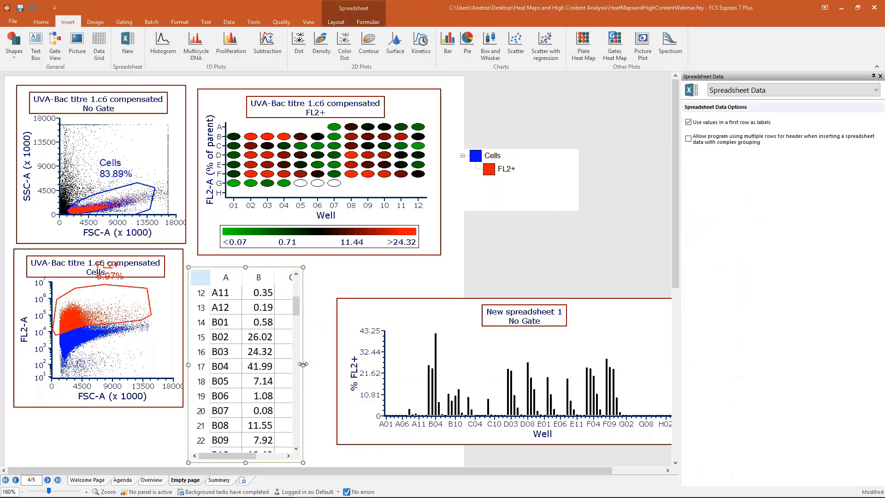
{"action": "left_click_drag", "start_coordinate": [302, 364], "coordinate": [323, 363]}
{"action": "left_click", "coordinate": [283, 346]}
{"action": "scroll", "coordinate": [305, 343], "scroll_direction": "up", "scroll_amount": 4}
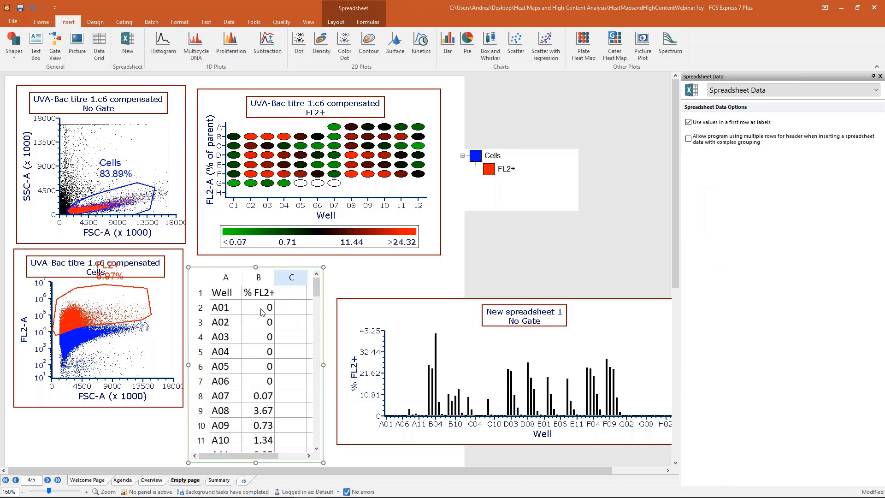
Delete the bar plot and widen the spreadsheet to show column D
{"action": "left_click", "coordinate": [371, 297]}
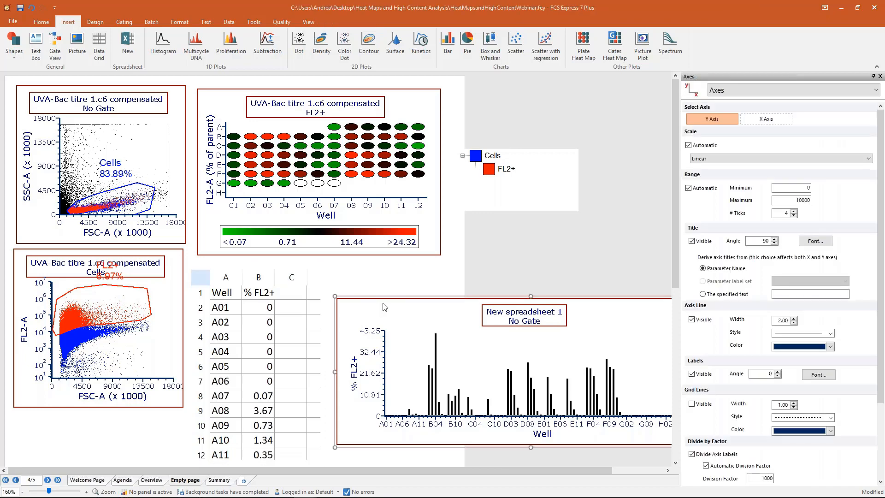
{"action": "key", "text": "Delete"}
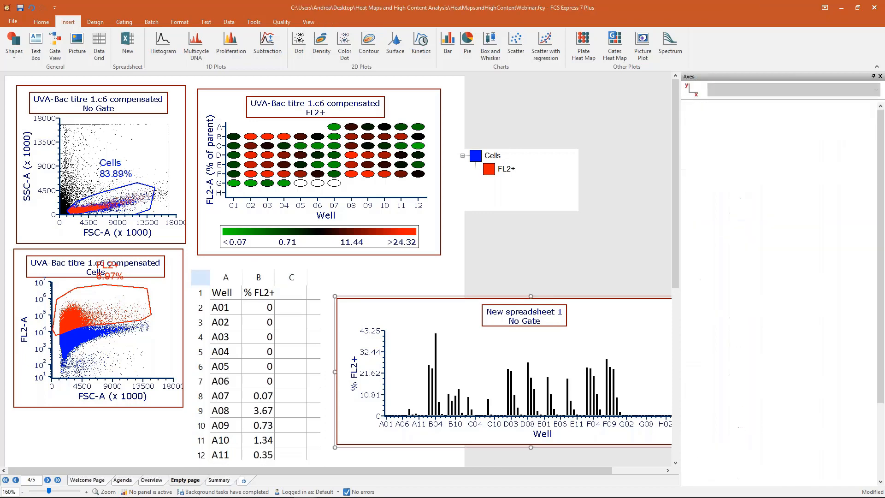
{"action": "left_click", "coordinate": [357, 343]}
{"action": "left_click_drag", "start_coordinate": [412, 362], "coordinate": [437, 364]}
Enter the header "Group" in cell C1 and widen column C slightly
{"action": "left_click", "coordinate": [387, 299]}
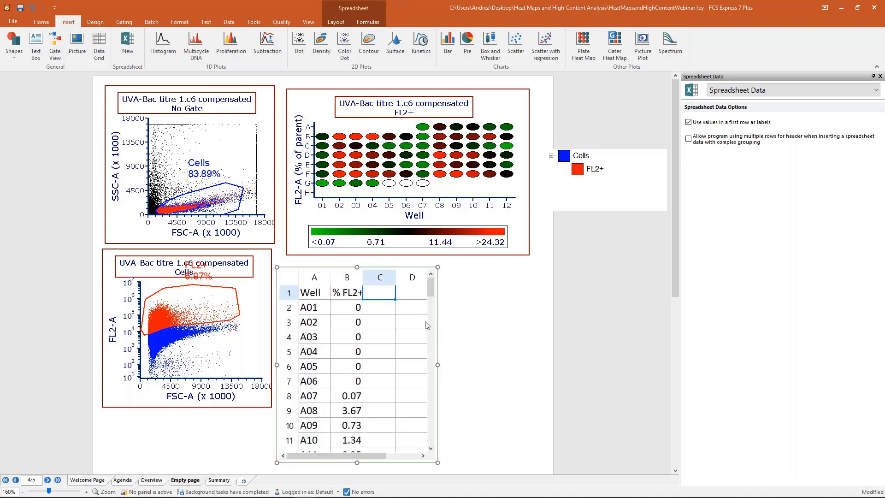
{"action": "type", "text": "Group"}
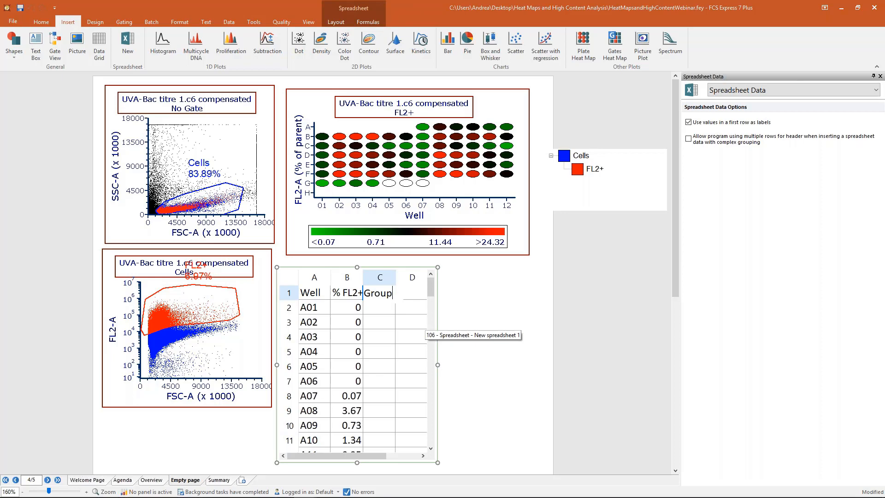
{"action": "left_click_drag", "start_coordinate": [396, 275], "coordinate": [401, 274]}
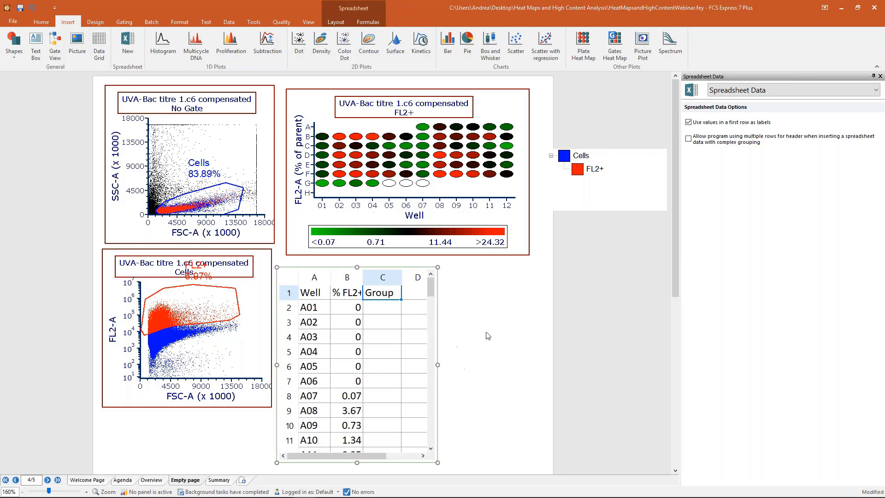
{"action": "left_click", "coordinate": [486, 333]}
{"action": "left_click", "coordinate": [368, 268]}
{"action": "left_click", "coordinate": [511, 298]}
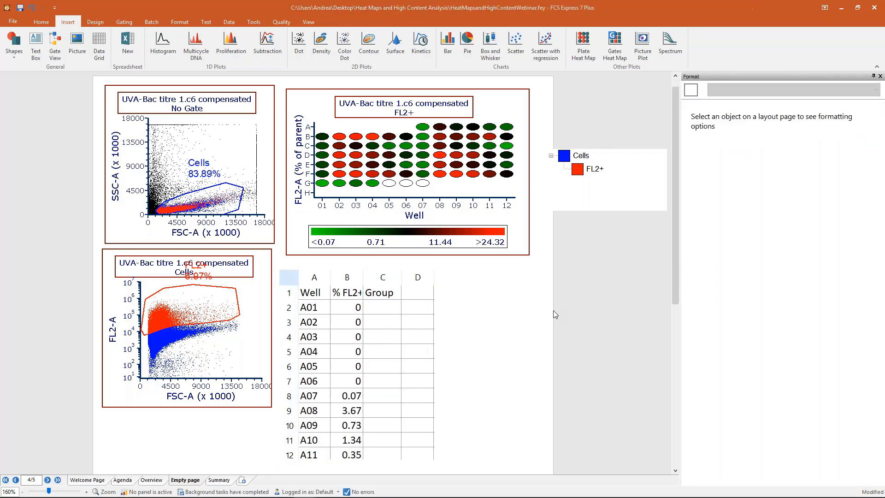
Extend the spreadsheet downward to show rows through well B06
{"action": "scroll", "coordinate": [461, 304], "scroll_direction": "down", "scroll_amount": 3}
{"action": "left_click", "coordinate": [372, 286]}
{"action": "left_click_drag", "start_coordinate": [357, 338], "coordinate": [353, 444]}
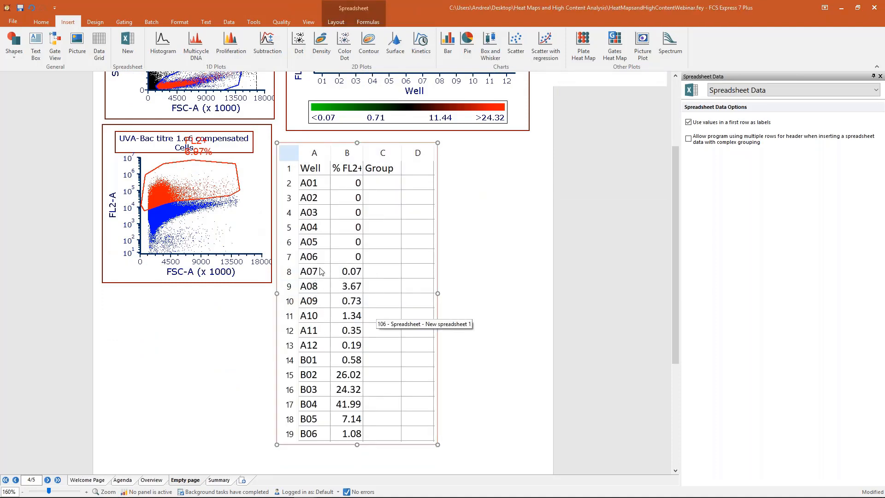
Assign the group "Ctrl" to wells A07 through A10 in cells C8 to C11
{"action": "left_click", "coordinate": [378, 273]}
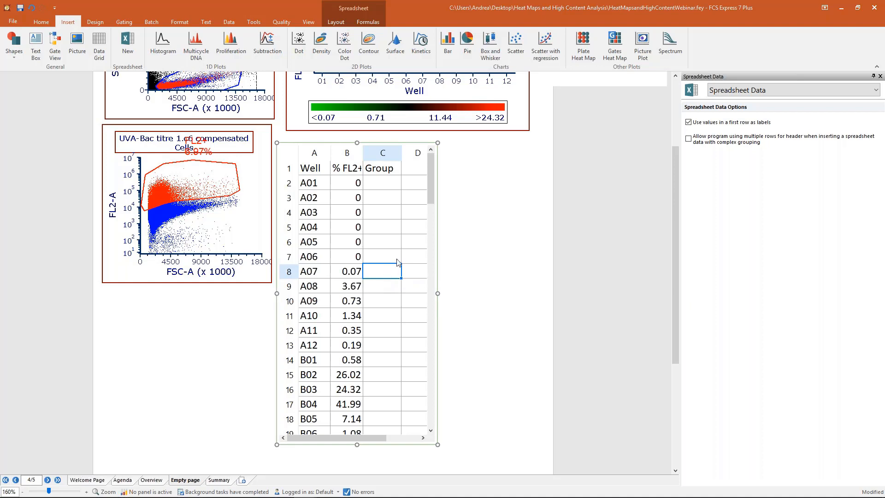
{"action": "type", "text": "Ctrl"}
{"action": "left_click", "coordinate": [378, 330]}
{"action": "left_click", "coordinate": [383, 275]}
{"action": "key", "text": "shift+Down"}
{"action": "key", "text": "shift+Down"}
{"action": "key", "text": "shift+Down"}
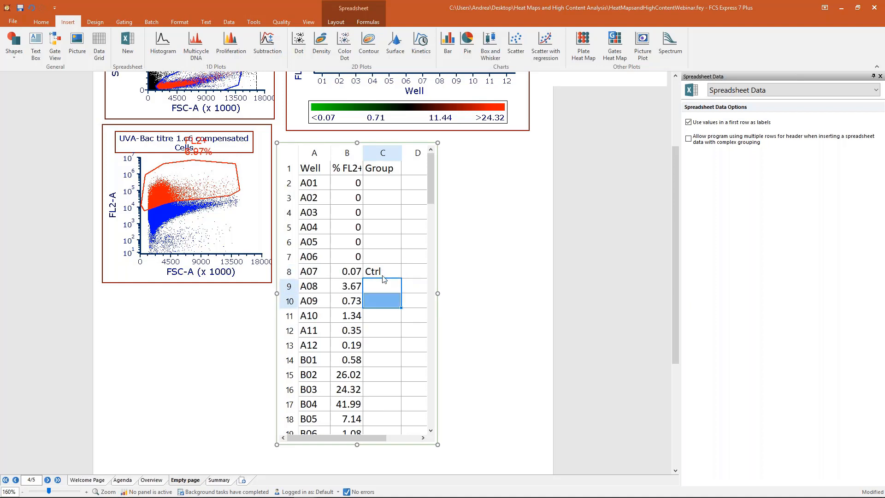
{"action": "key", "text": "ctrl+d"}
{"action": "key", "text": "Up"}
{"action": "key", "text": "Down"}
{"action": "key", "text": "Down"}
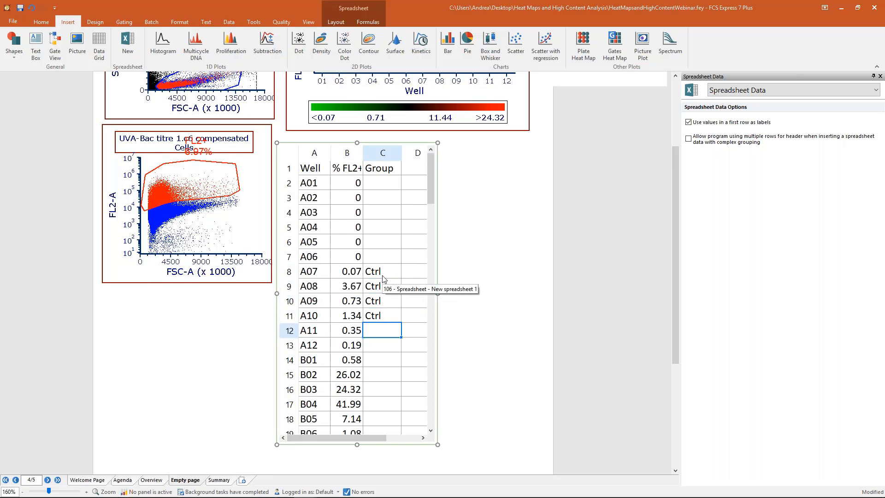
Assign the group "Drug1" to wells A11 through B03 in cells C12 to C16
{"action": "type", "text": "Drug1"}
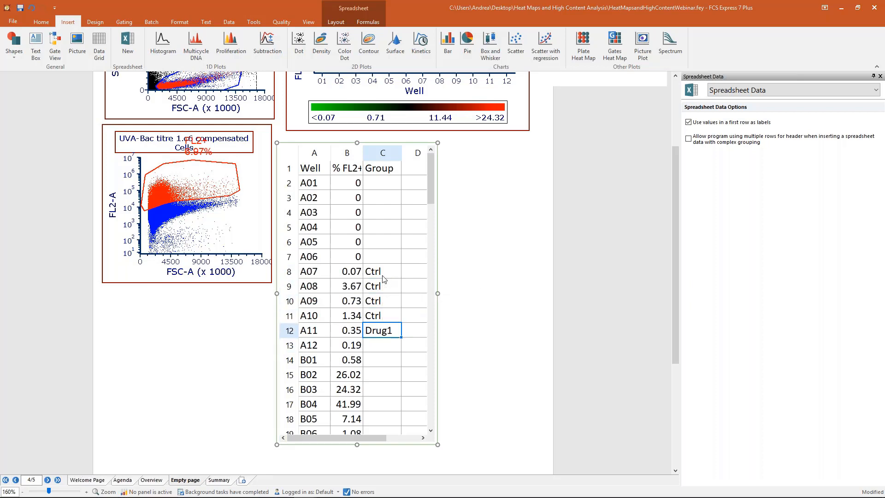
{"action": "key", "text": "Return"}
{"action": "key", "text": "shift+Down"}
{"action": "key", "text": "shift+Down"}
{"action": "key", "text": "shift+Down"}
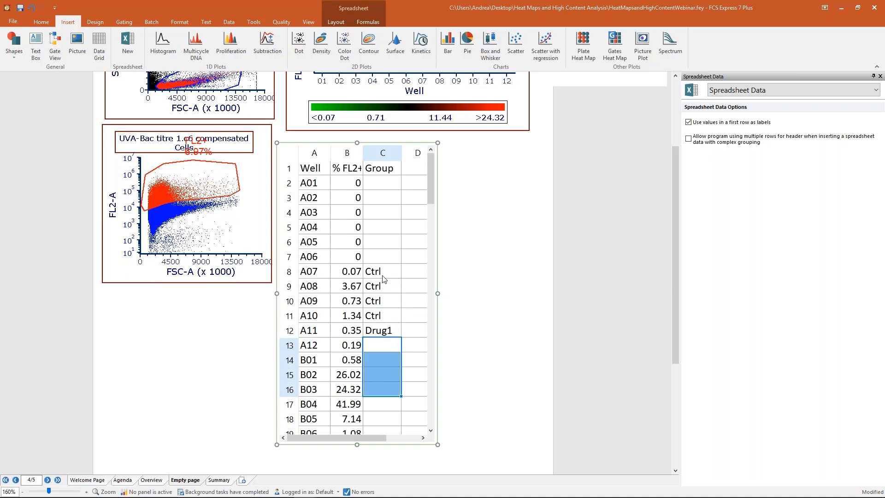
{"action": "type", "text": "Drug1 Drug1 Drug1 Drug1"}
{"action": "key", "text": "Down"}
{"action": "key", "text": "Down"}
{"action": "key", "text": "Down"}
{"action": "key", "text": "Down"}
Assign the group "Drug2" to wells B04 through B08 in cells C17 to C21
{"action": "type", "text": "D"}
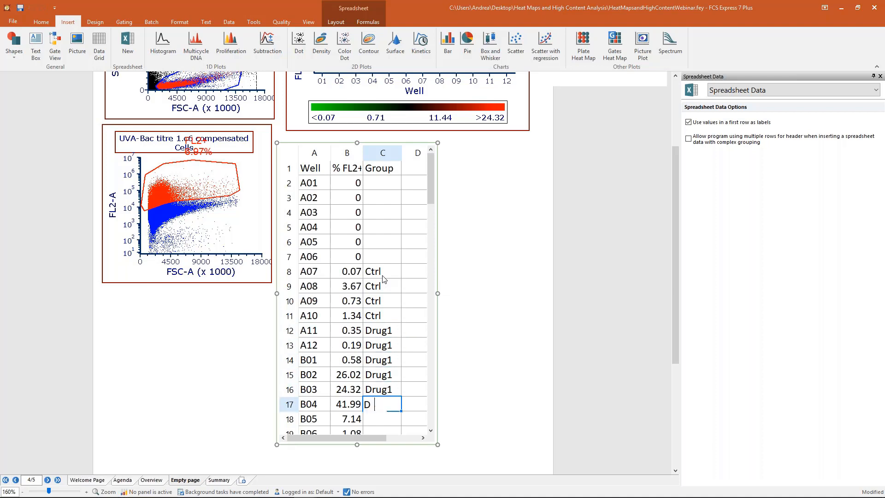
{"action": "type", "text": "rug2"}
{"action": "key", "text": "Return"}
{"action": "key", "text": "Down"}
{"action": "key", "text": "Down"}
{"action": "key", "text": "Down"}
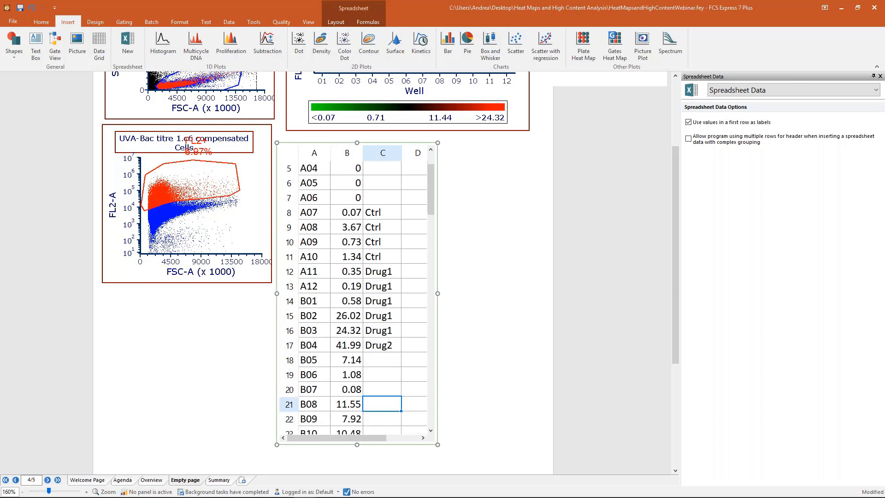
{"action": "key", "text": "Up"}
{"action": "key", "text": "Up"}
{"action": "key", "text": "Up"}
{"action": "key", "text": "Up"}
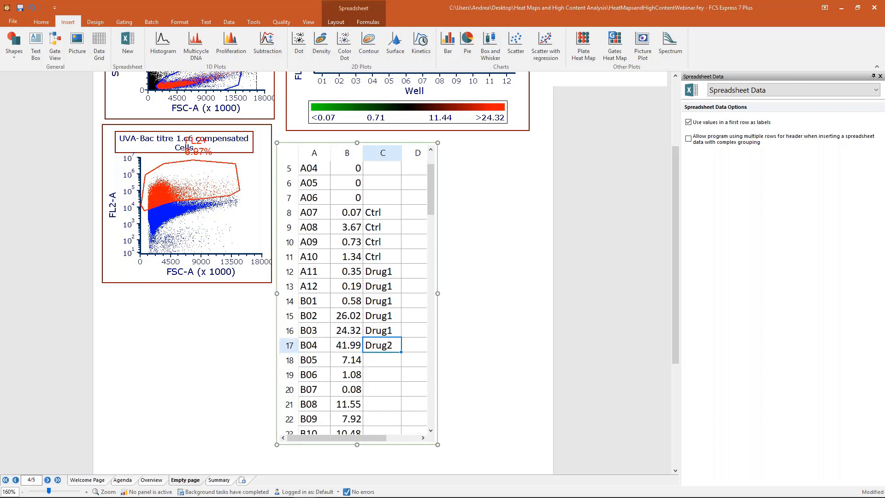
{"action": "key", "text": "Down"}
{"action": "key", "text": "shift+Down"}
{"action": "key", "text": "shift+Down"}
{"action": "key", "text": "shift+Down"}
{"action": "key", "text": "ctrl+d"}
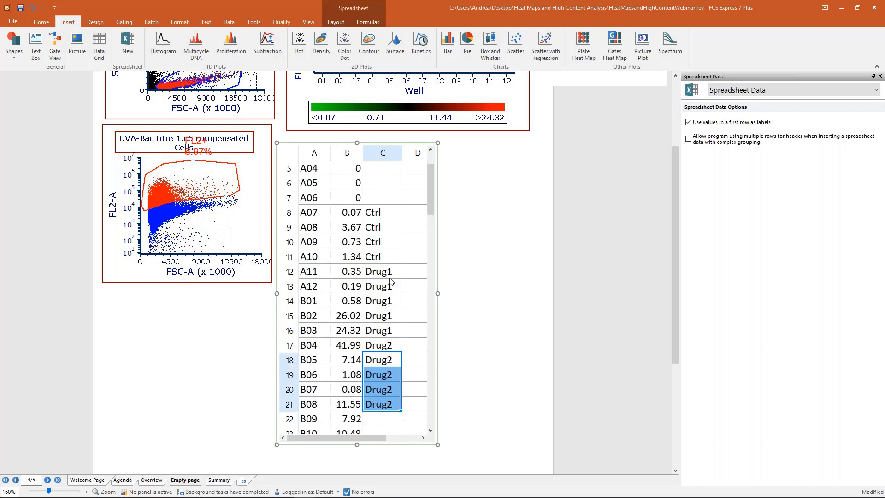
Select the spreadsheet's % FL2+ column and insert a box and whisker plot of it beside the spreadsheet
{"action": "left_click", "coordinate": [491, 255]}
{"action": "scroll", "coordinate": [386, 257], "scroll_direction": "up", "scroll_amount": 1}
{"action": "scroll", "coordinate": [385, 257], "scroll_direction": "up", "scroll_amount": 1}
{"action": "left_click", "coordinate": [396, 299]}
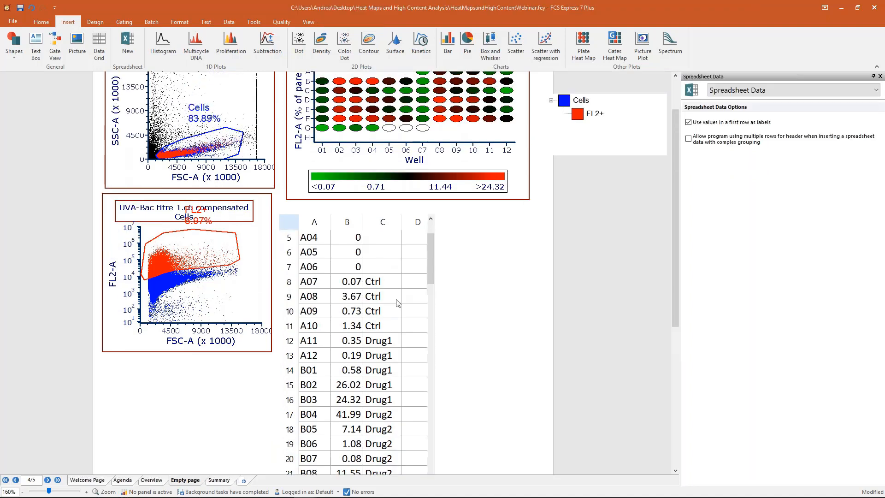
{"action": "scroll", "coordinate": [396, 298], "scroll_direction": "up", "scroll_amount": 2}
{"action": "left_click", "coordinate": [382, 219]}
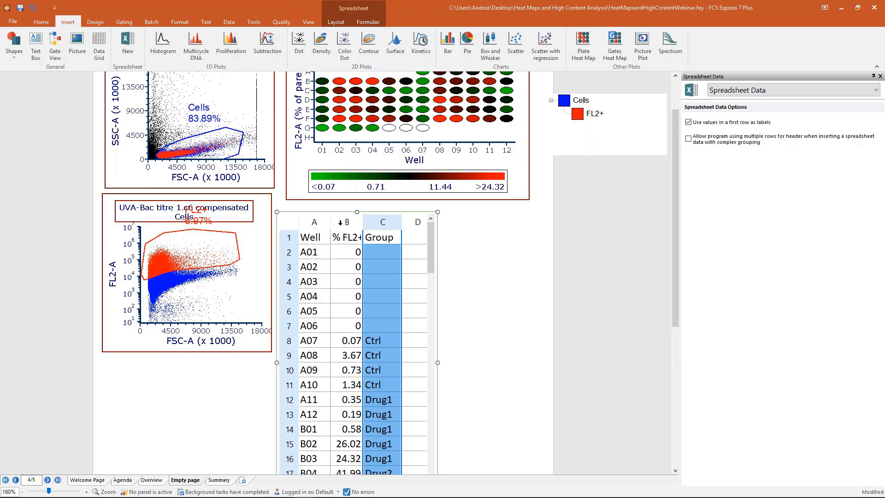
{"action": "left_click", "coordinate": [345, 222]}
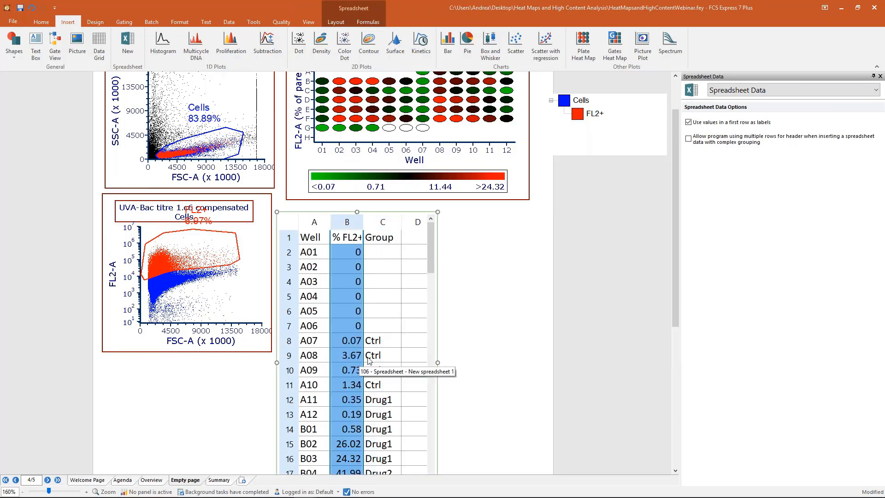
{"action": "left_click", "coordinate": [490, 43]}
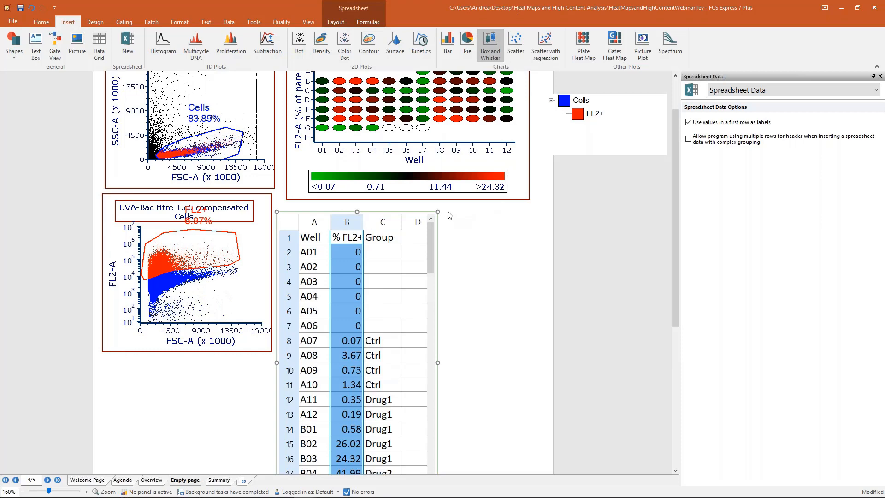
{"action": "left_click_drag", "start_coordinate": [449, 215], "coordinate": [654, 380]}
Set the box and whisker plot overlay's category parameter to Group, keeping % FL2+ as the values parameter
{"action": "left_click", "coordinate": [730, 91]}
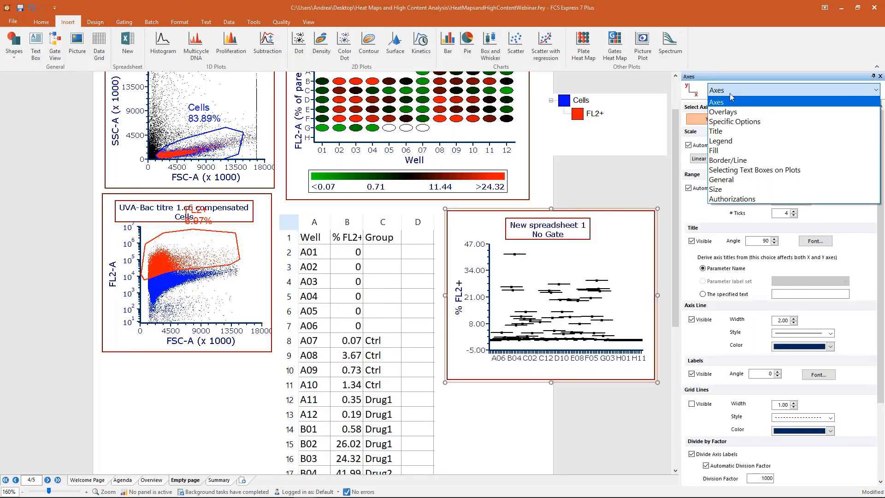
{"action": "left_click", "coordinate": [723, 113]}
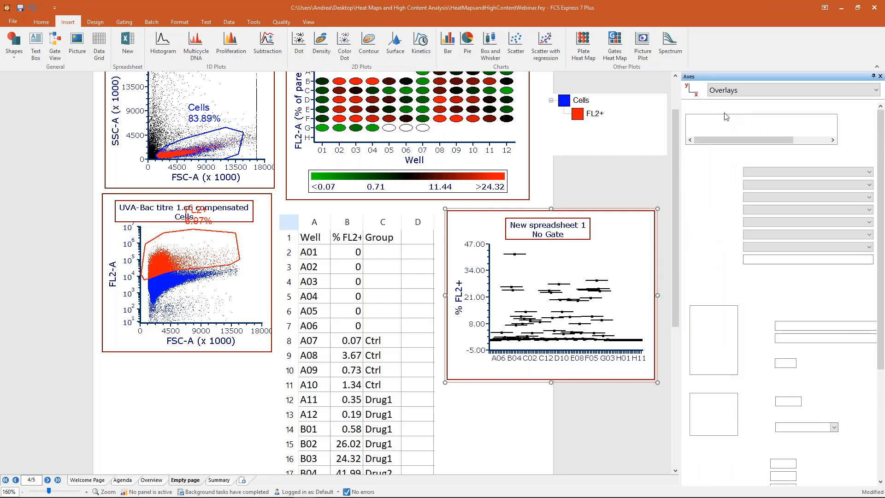
{"action": "left_click", "coordinate": [760, 185]}
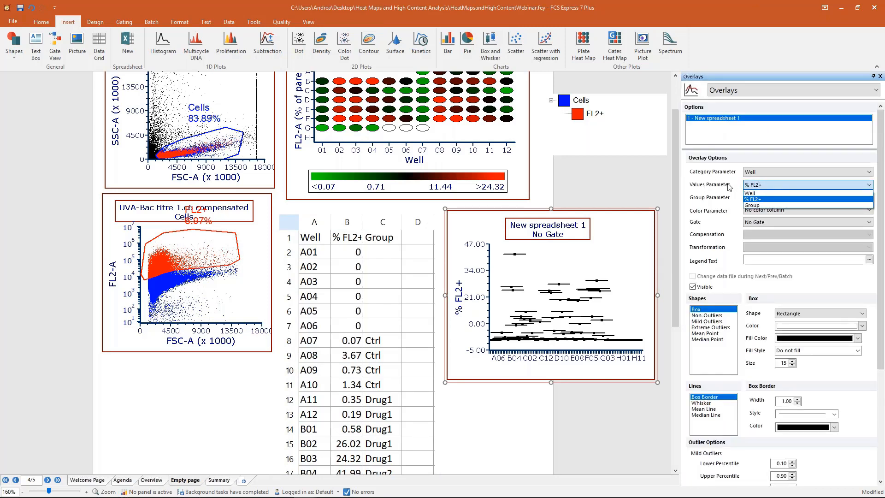
{"action": "left_click", "coordinate": [749, 172]}
{"action": "left_click", "coordinate": [750, 171]}
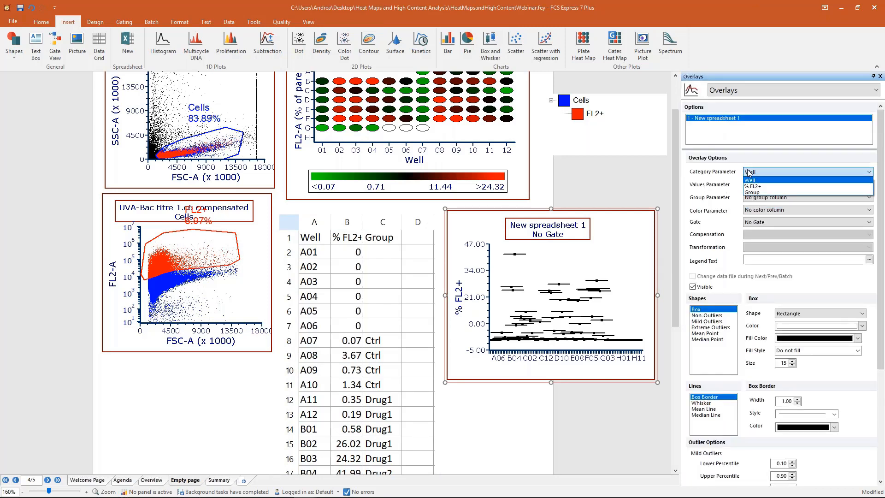
{"action": "left_click", "coordinate": [753, 192]}
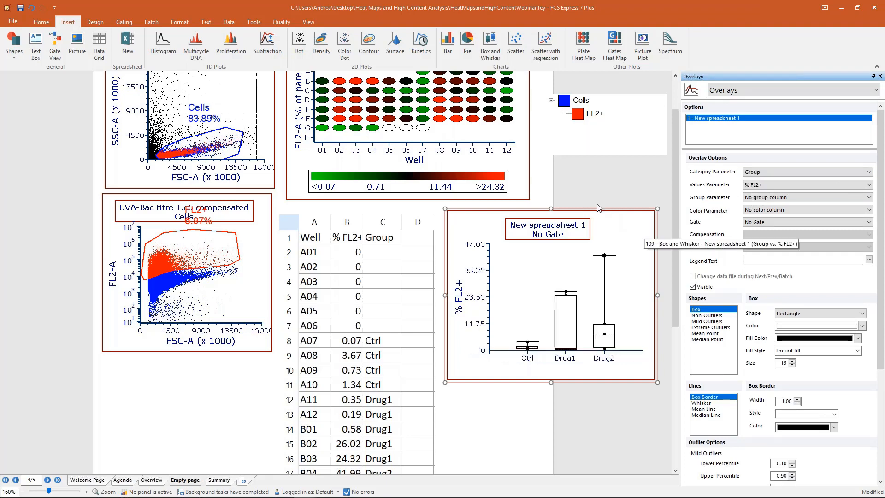
Shift the FL2+ gate slightly toward higher FSC-A and lower FL2-A, widen the spreadsheet slightly, and select the box and whisker plot
{"action": "left_click", "coordinate": [203, 251]}
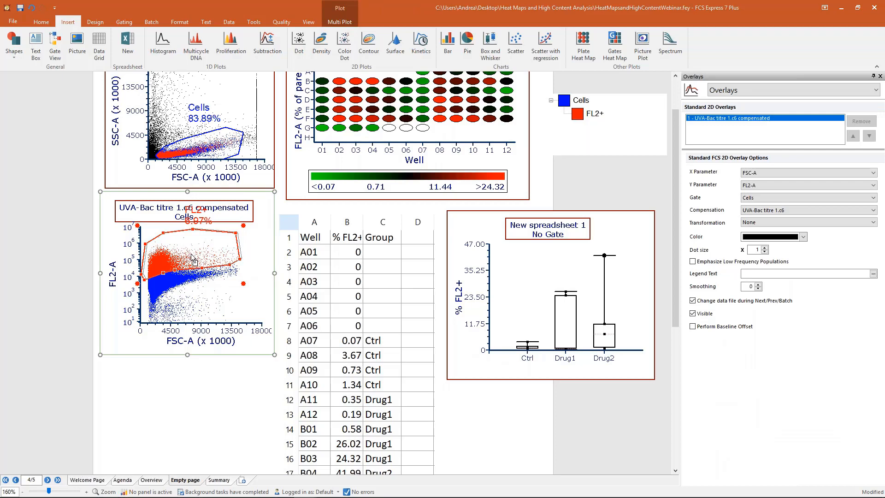
{"action": "mouse_move", "coordinate": [191, 254]}
{"action": "left_mouse_down"}
{"action": "mouse_move", "coordinate": [184, 267]}
{"action": "mouse_move", "coordinate": [197, 252]}
{"action": "left_mouse_up"}
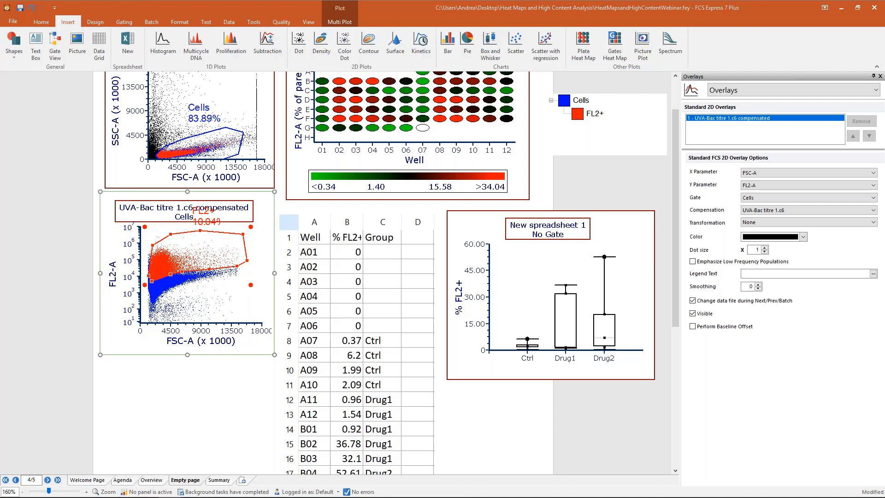
{"action": "left_click", "coordinate": [408, 271]}
{"action": "left_click_drag", "start_coordinate": [438, 362], "coordinate": [443, 363]}
{"action": "left_click", "coordinate": [527, 290]}
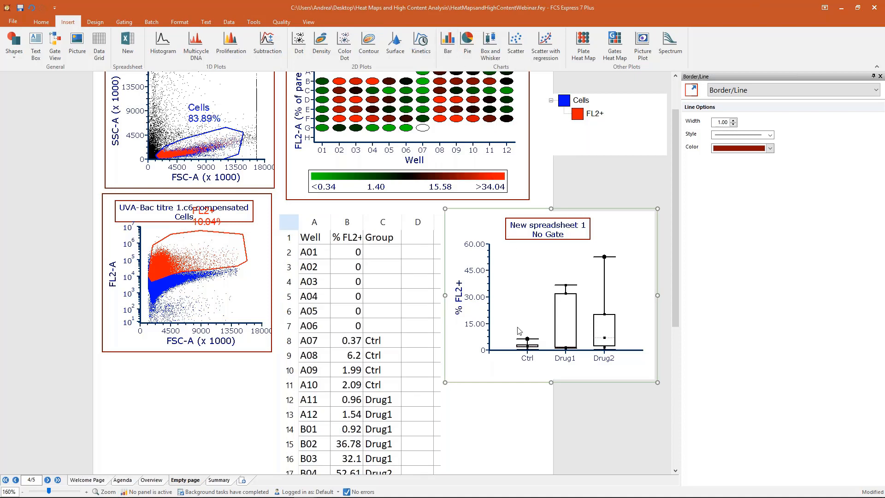
Switch to the Nuclear Translocation Assay layout, maximize its window, and nudge the plate map picture slightly upward
{"action": "mouse_move", "coordinate": [321, 480]}
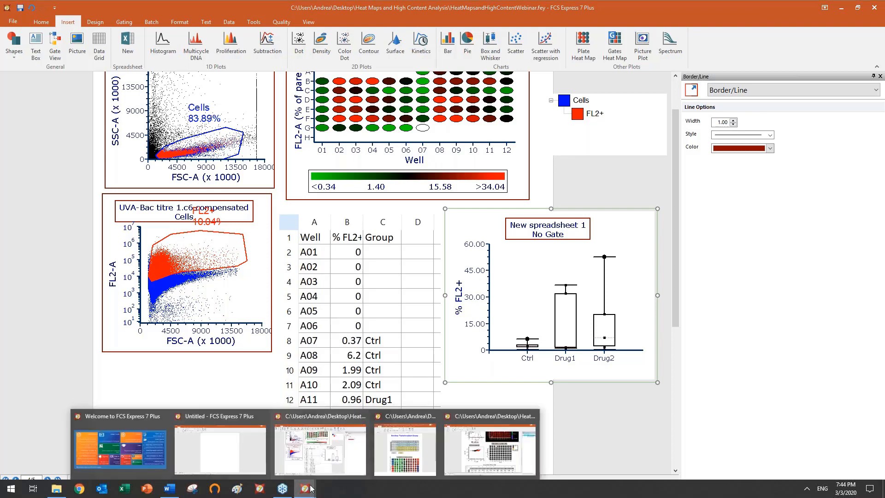
{"action": "left_click", "coordinate": [395, 454]}
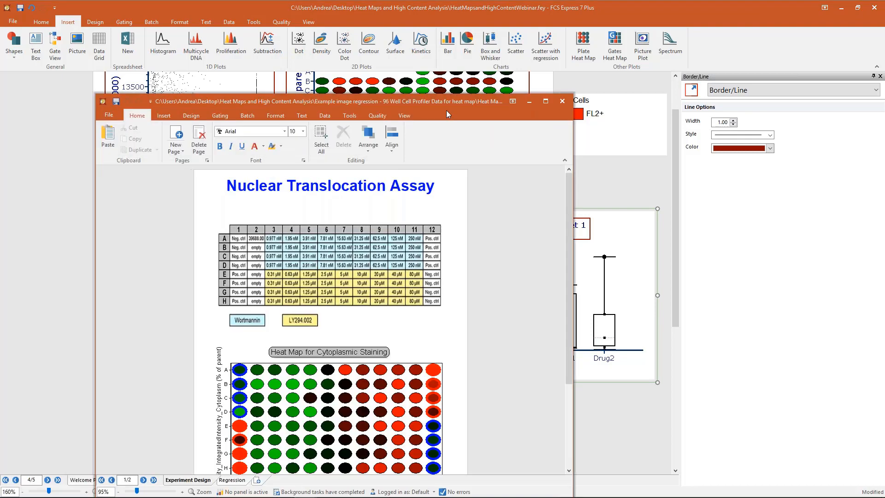
{"action": "left_click_drag", "start_coordinate": [446, 106], "coordinate": [490, 4]}
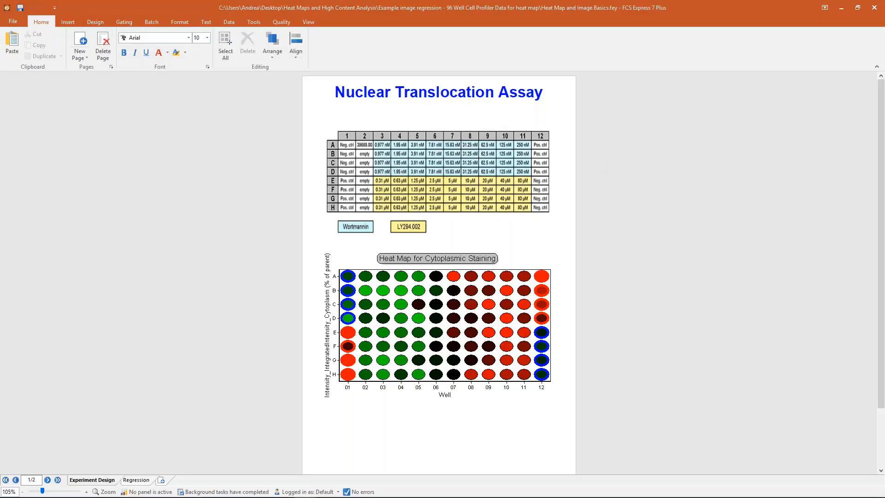
{"action": "mouse_move", "coordinate": [692, 495]}
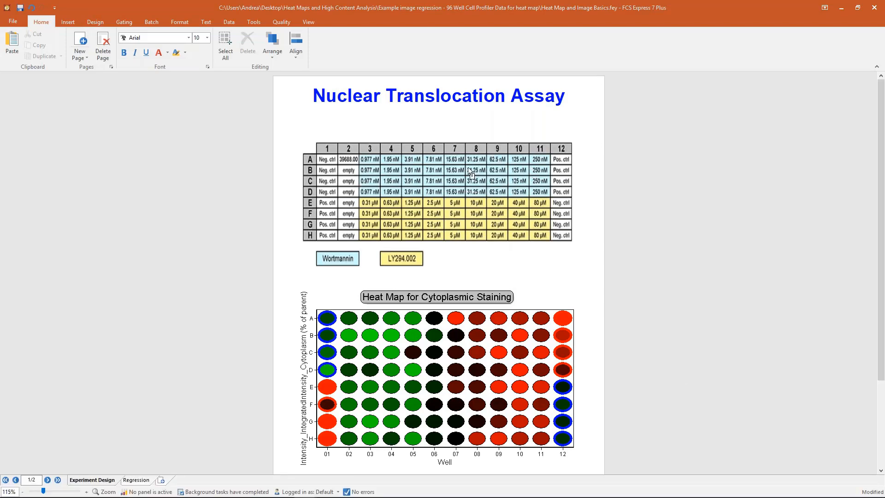
{"action": "left_click_drag", "start_coordinate": [488, 213], "coordinate": [503, 202]}
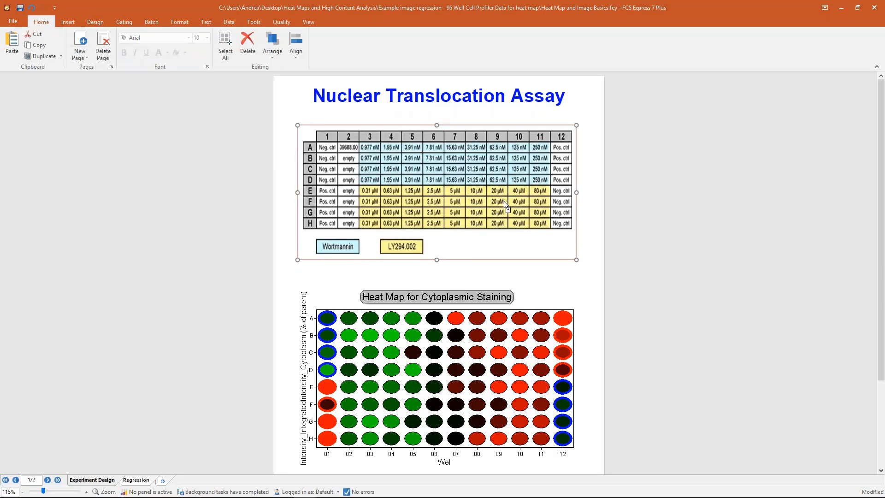
{"action": "left_click", "coordinate": [632, 211]}
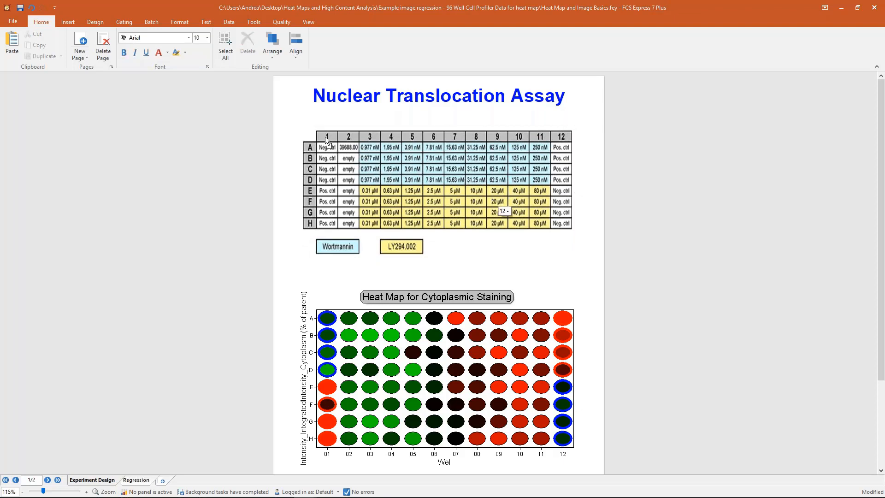
Examine the control columns of the plate map and the matching wells in the Heat Map for Cytoplasmic Staining
{"action": "left_click_drag", "start_coordinate": [288, 113], "coordinate": [342, 251]}
{"action": "left_click_drag", "start_coordinate": [628, 114], "coordinate": [358, 108]}
{"action": "scroll", "coordinate": [729, 264], "scroll_direction": "down", "scroll_amount": 2}
{"action": "left_click", "coordinate": [580, 339]}
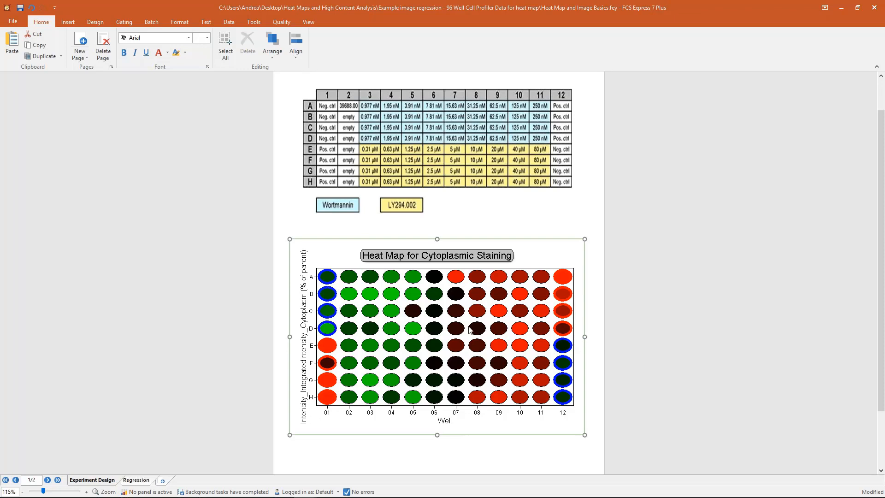
{"action": "left_click_drag", "start_coordinate": [629, 449], "coordinate": [547, 272]}
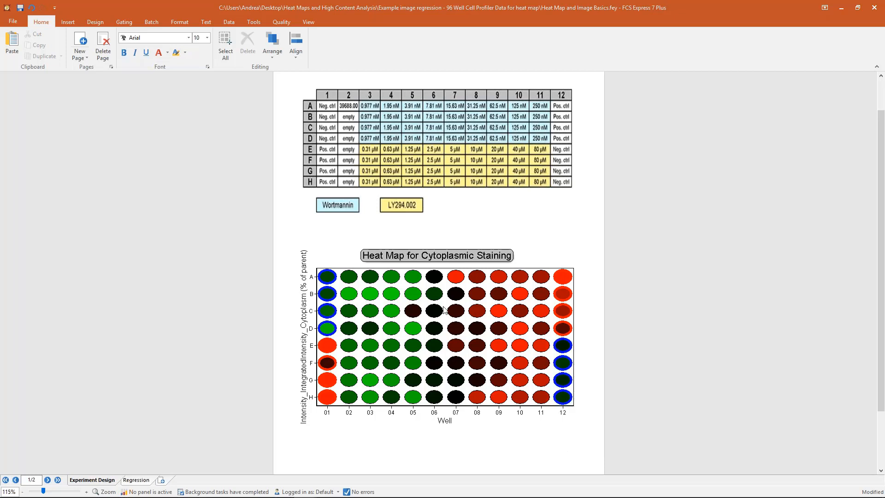
{"action": "left_click_drag", "start_coordinate": [267, 247], "coordinate": [351, 347]}
{"action": "left_click_drag", "start_coordinate": [321, 400], "coordinate": [343, 331]}
{"action": "left_click_drag", "start_coordinate": [612, 239], "coordinate": [552, 345]}
Open the Regression page and examine the Positive and Negative Control plots, the Cytoplasm image, and the per-cell data grid
{"action": "left_click", "coordinate": [137, 479]}
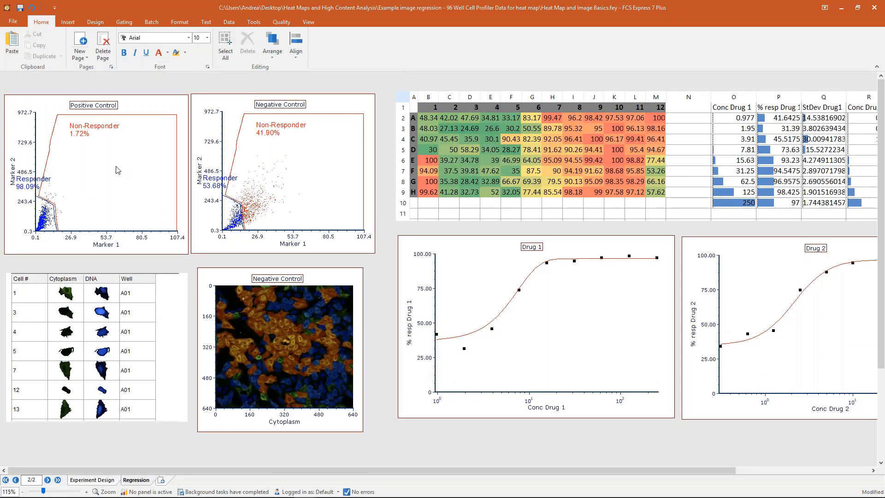
{"action": "left_click", "coordinate": [126, 104]}
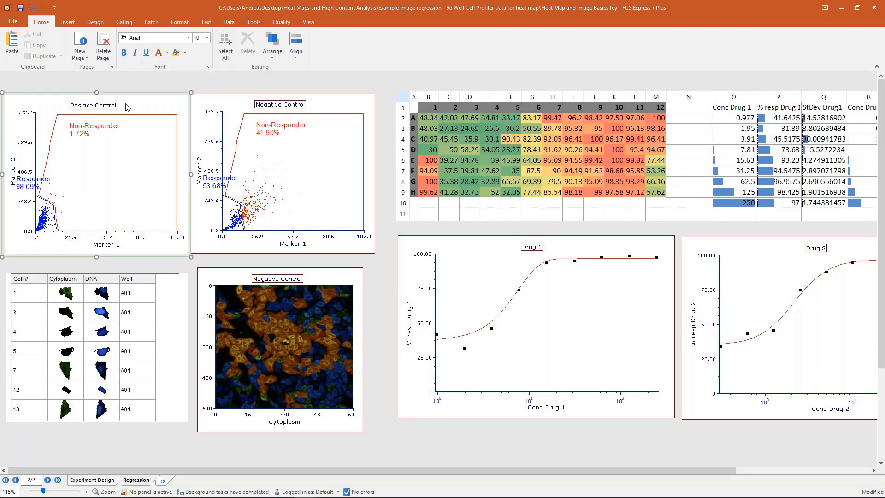
{"action": "left_click", "coordinate": [226, 102]}
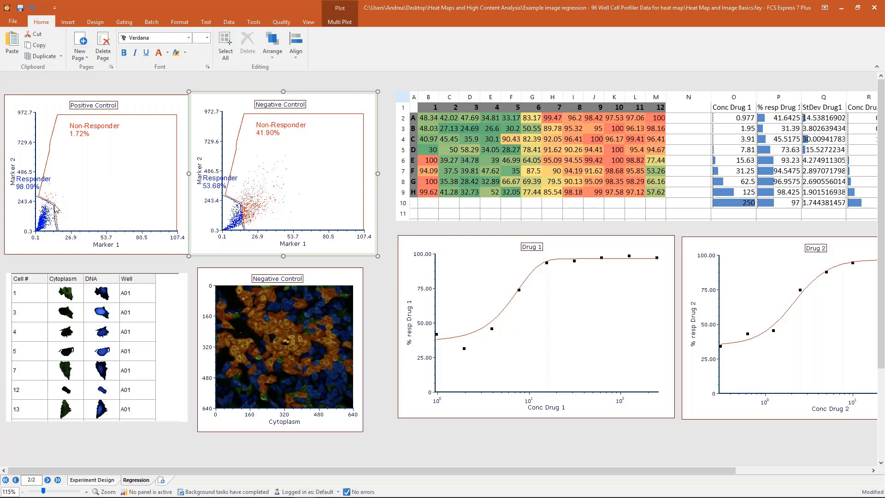
{"action": "left_click", "coordinate": [259, 317]}
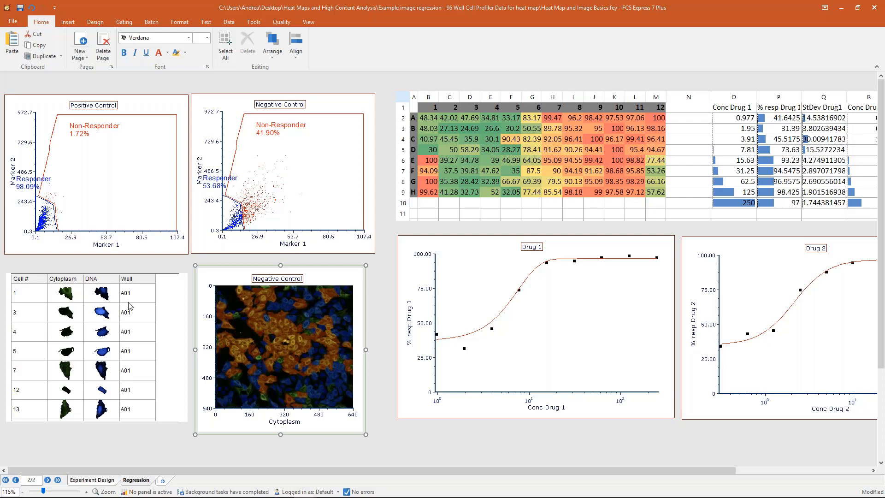
{"action": "left_click", "coordinate": [165, 310]}
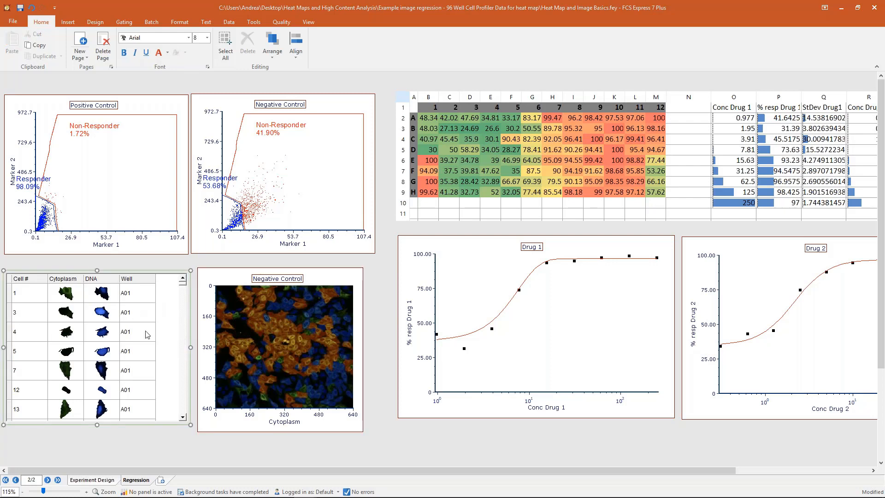
{"action": "scroll", "coordinate": [183, 284], "scroll_direction": "down", "scroll_amount": 10}
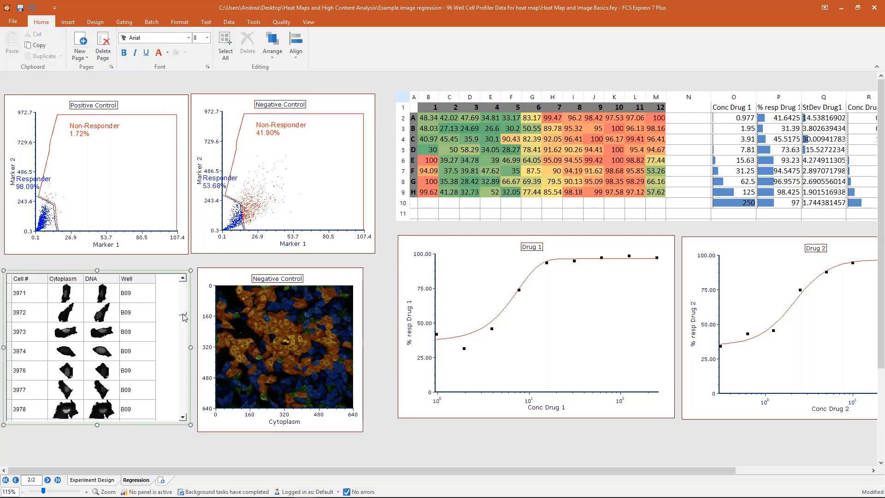
{"action": "left_click_drag", "start_coordinate": [186, 283], "coordinate": [183, 280]}
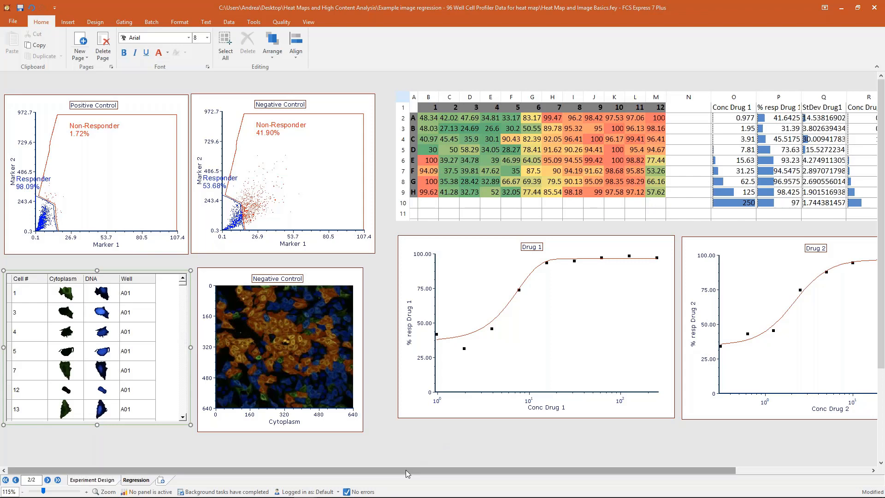
Review the spreadsheet's color-coded plate values in A1:M9 and its Conc Drug 1 and % resp Drug 1 columns
{"action": "left_click_drag", "start_coordinate": [408, 469], "coordinate": [449, 469]}
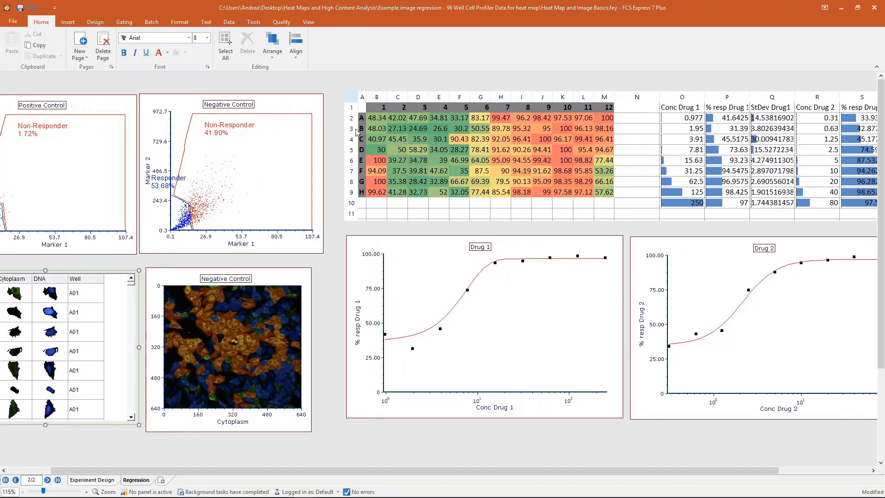
{"action": "left_click_drag", "start_coordinate": [363, 109], "coordinate": [611, 183]}
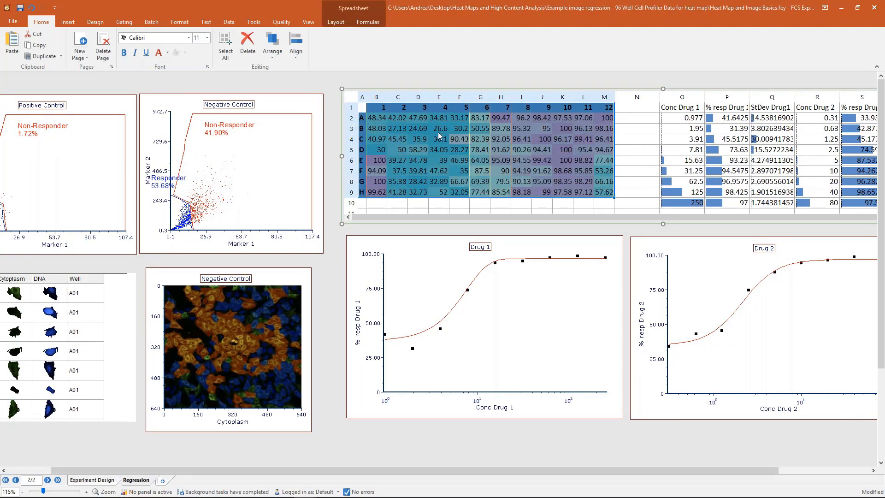
{"action": "left_click", "coordinate": [691, 121]}
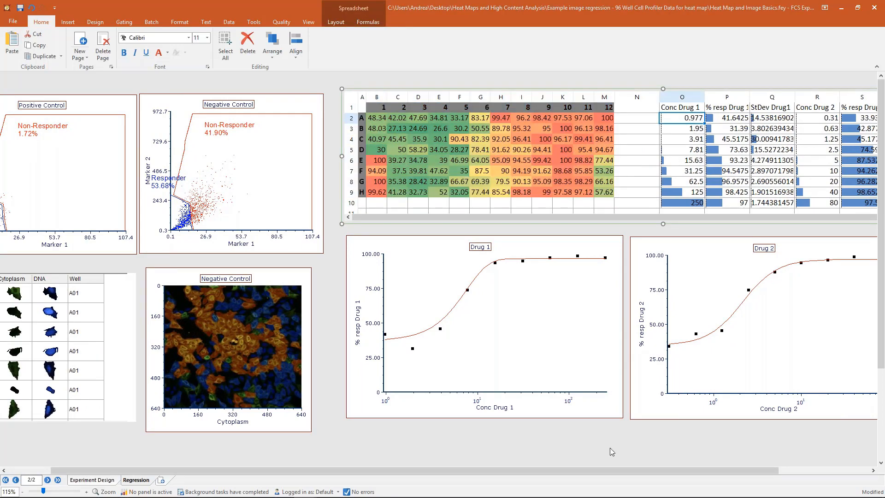
{"action": "left_click_drag", "start_coordinate": [616, 469], "coordinate": [699, 469]}
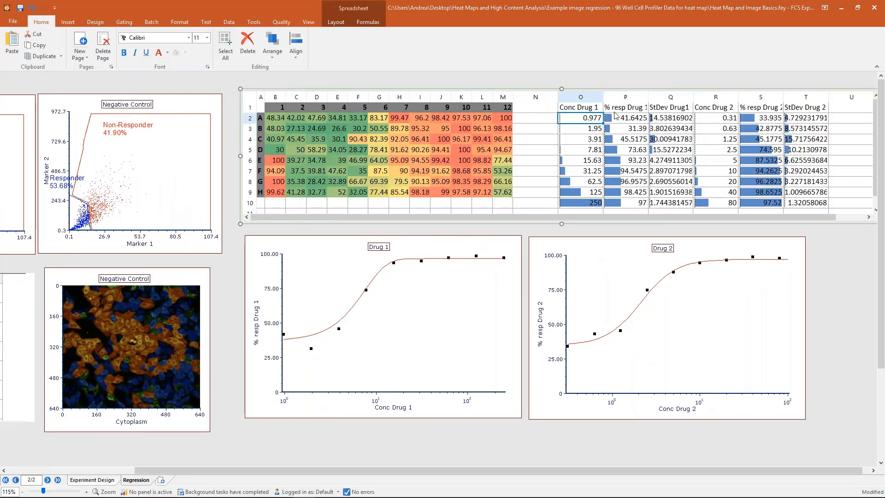
{"action": "left_click", "coordinate": [588, 97]}
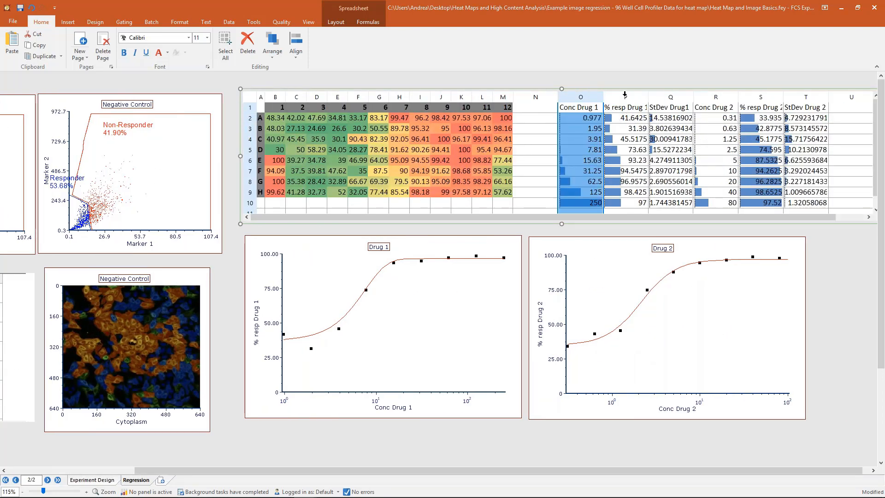
{"action": "left_click", "coordinate": [624, 95]}
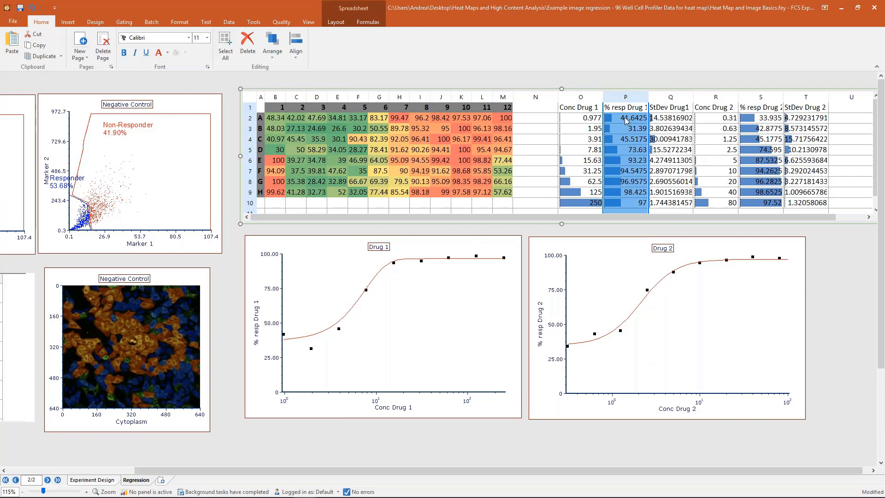
Inspect the AVERAGE and STDEV formulas in the Drug 1 columns and view the Drug 1 and Drug 2 dose-response plots
{"action": "double_click", "coordinate": [626, 119]}
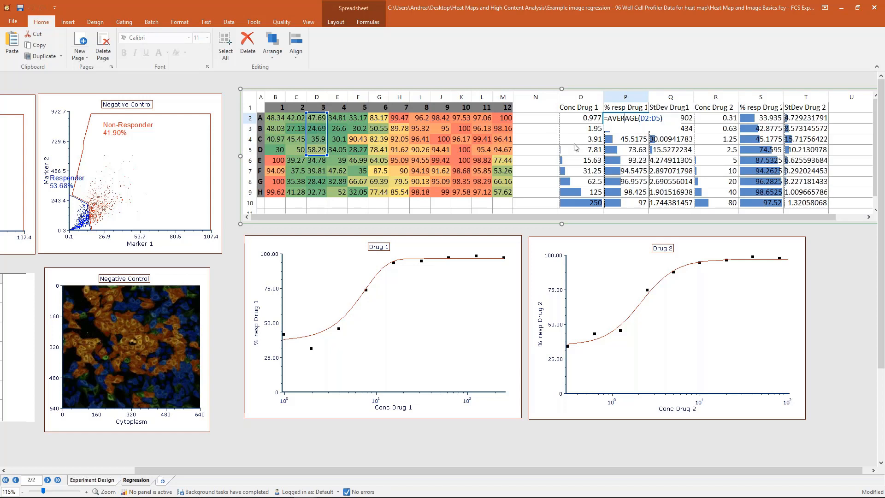
{"action": "key", "text": "Return"}
{"action": "double_click", "coordinate": [632, 130]}
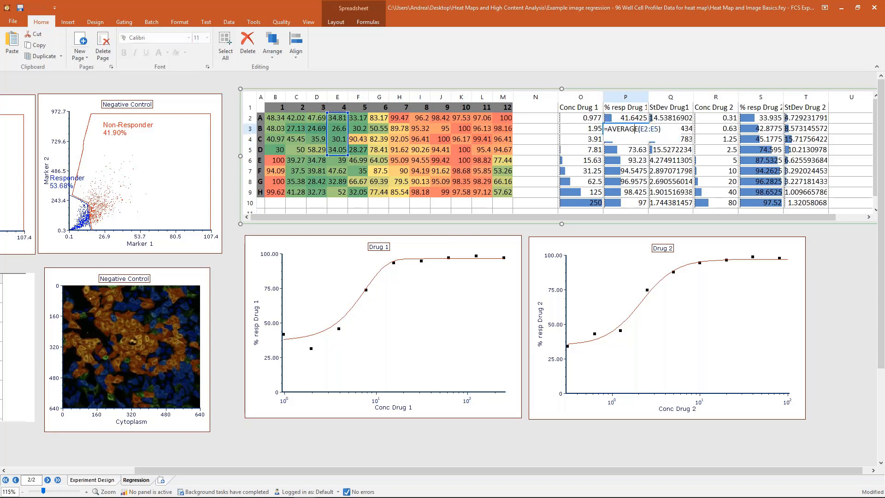
{"action": "key", "text": "Return"}
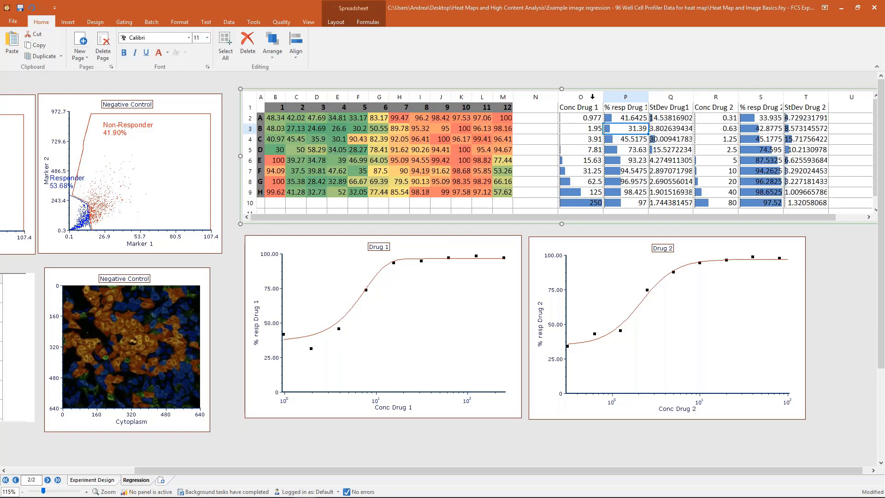
{"action": "left_click_drag", "start_coordinate": [670, 118], "coordinate": [676, 204]}
{"action": "double_click", "coordinate": [669, 119]}
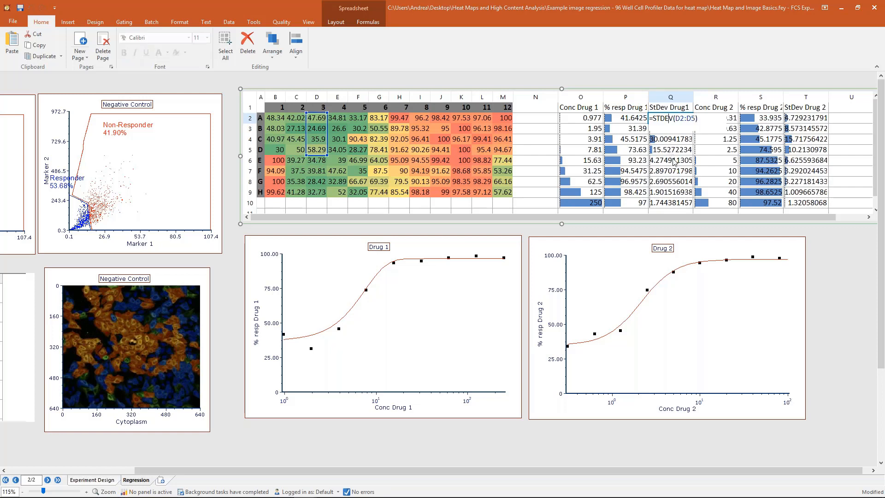
{"action": "key", "text": "Escape"}
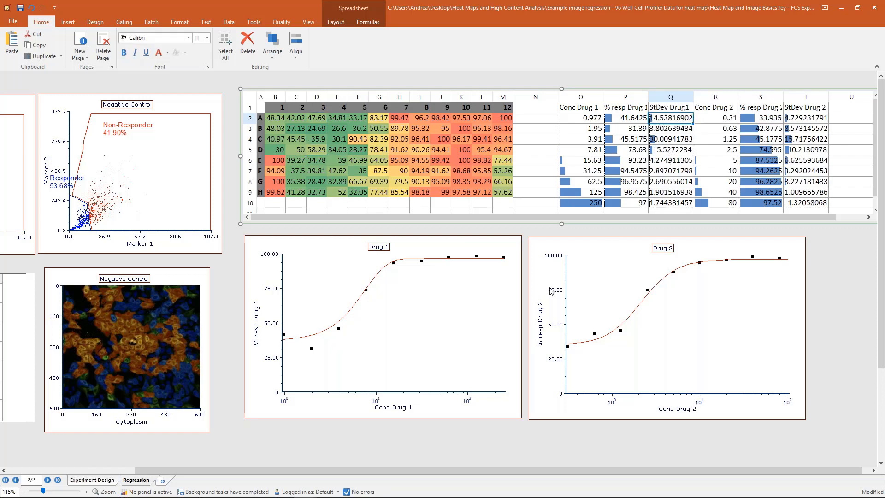
{"action": "left_click", "coordinate": [463, 330]}
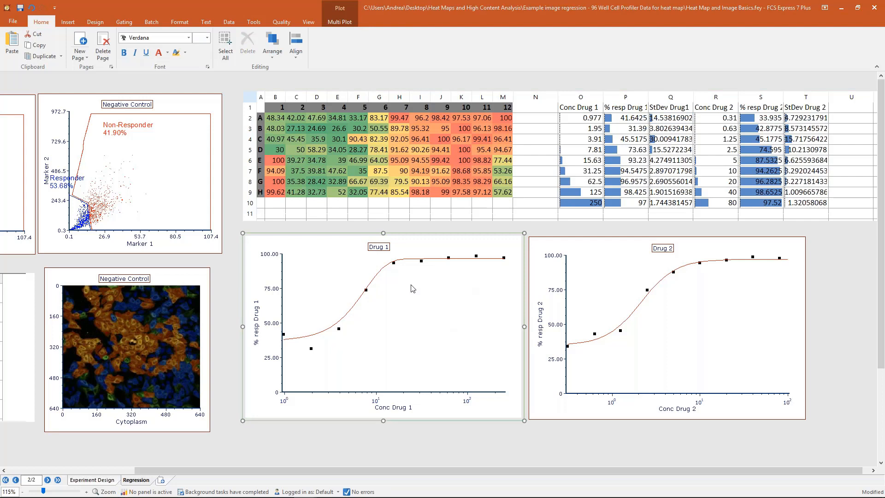
{"action": "left_click", "coordinate": [684, 328]}
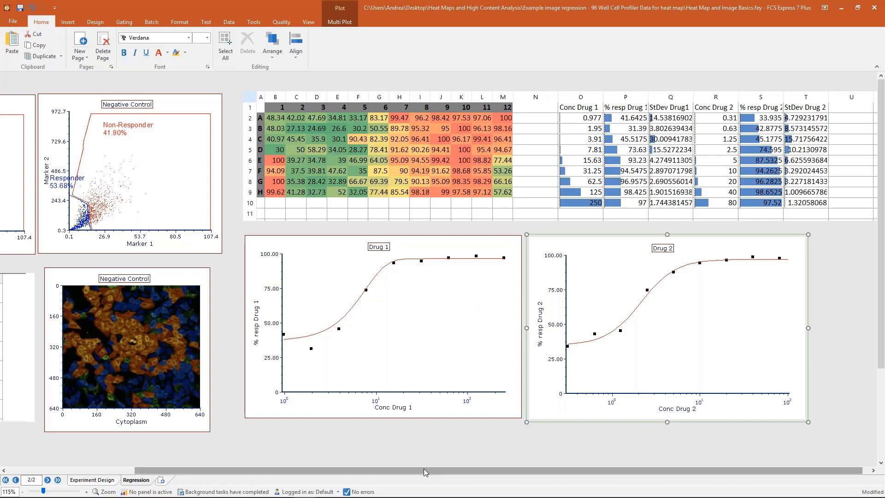
Enlarge the Responder gate slightly on the Negative Control plot and select the Cytoplasm image plot
{"action": "left_click_drag", "start_coordinate": [430, 471], "coordinate": [391, 470]}
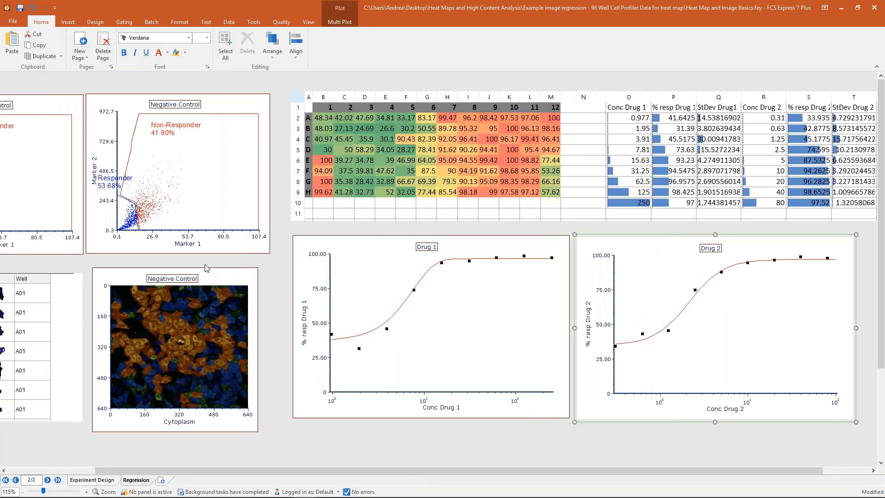
{"action": "left_click", "coordinate": [133, 214]}
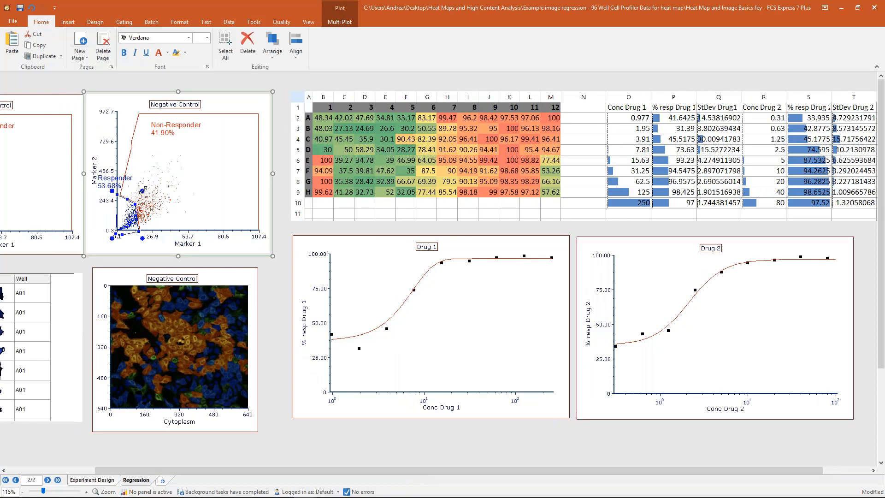
{"action": "mouse_move", "coordinate": [144, 190]}
{"action": "left_mouse_down"}
{"action": "mouse_move", "coordinate": [136, 212]}
{"action": "mouse_move", "coordinate": [142, 191]}
{"action": "left_mouse_up"}
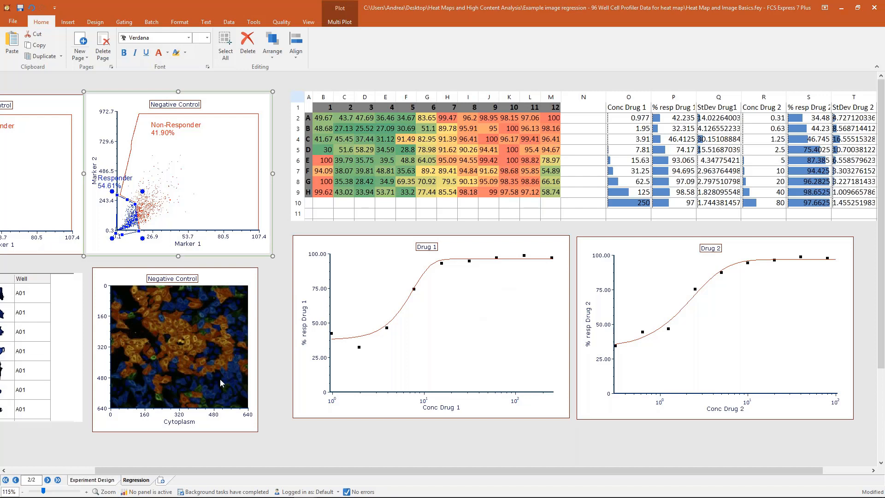
{"action": "left_click", "coordinate": [206, 339]}
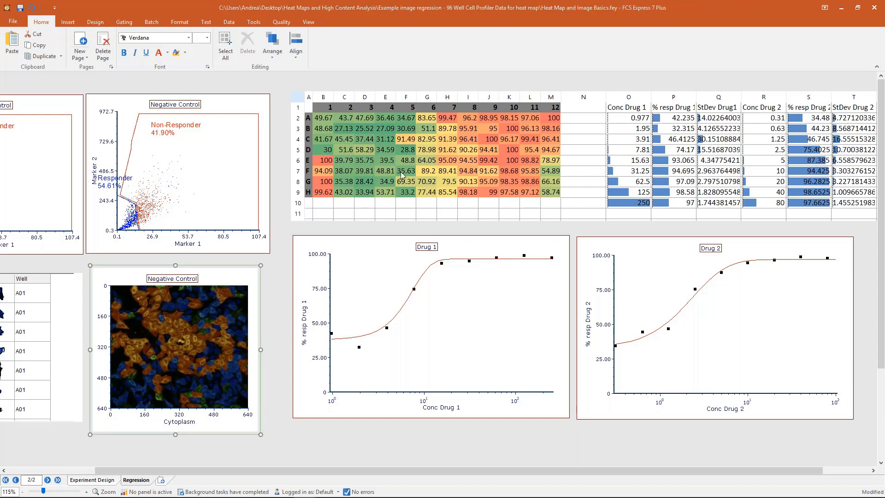
Close the Nuclear Translocation Assay layout without saving and return to the plate heat map on the webinar layout's Empty page
{"action": "left_click", "coordinate": [874, 7]}
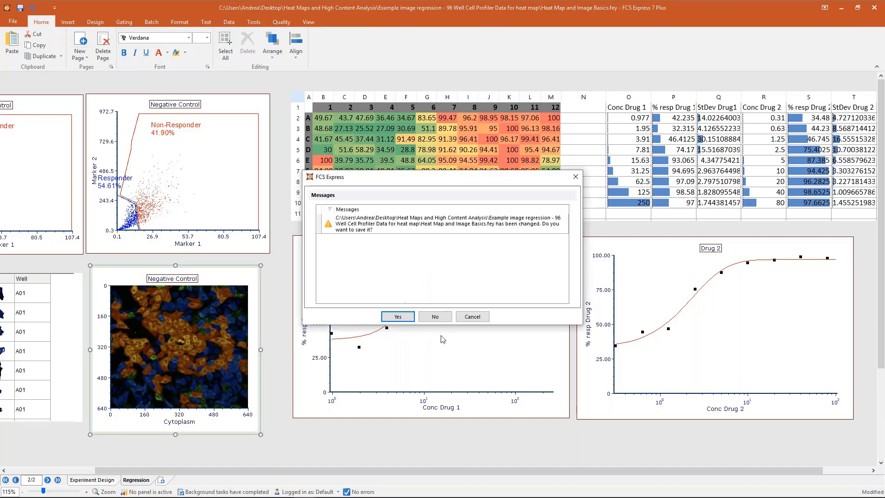
{"action": "left_click", "coordinate": [435, 317]}
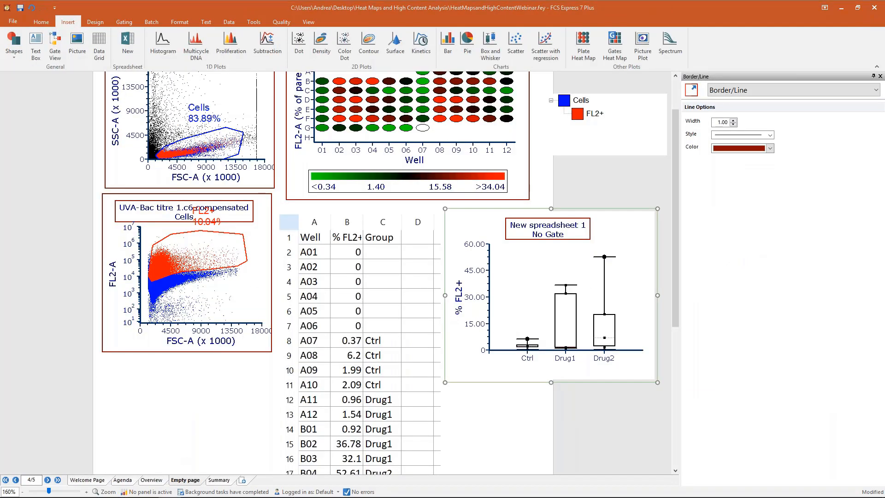
{"action": "left_click", "coordinate": [591, 167]}
{"action": "scroll", "coordinate": [590, 168], "scroll_direction": "up", "scroll_amount": 2}
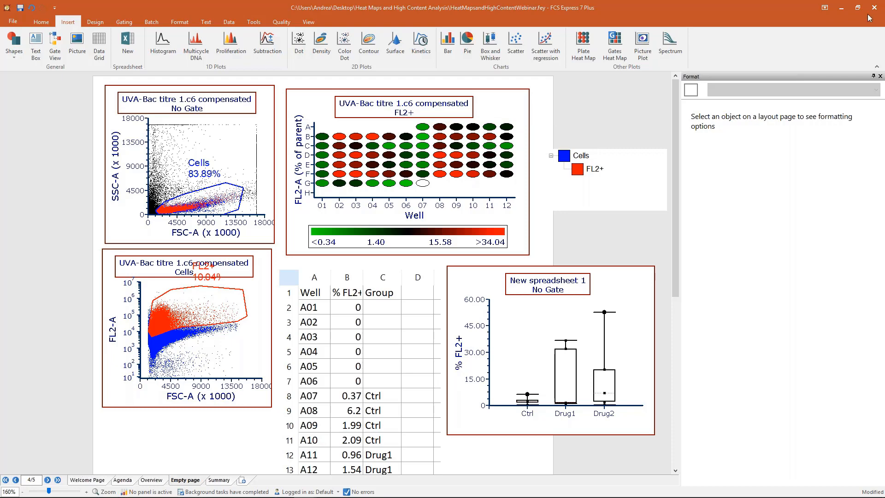
Switch to File Explorer, open the Plate data with multiple FCS files folder and review its well-named FCS files
{"action": "left_click", "coordinate": [842, 9]}
{"action": "left_click", "coordinate": [554, 46]}
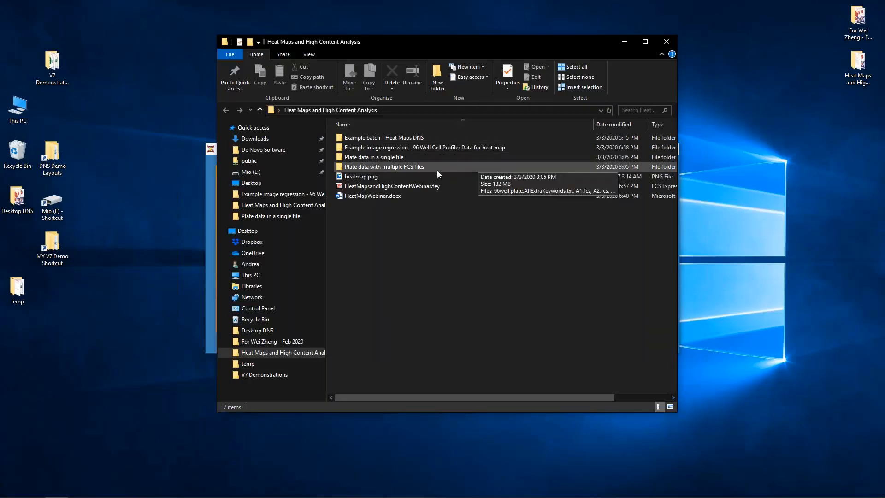
{"action": "double_click", "coordinate": [400, 168]}
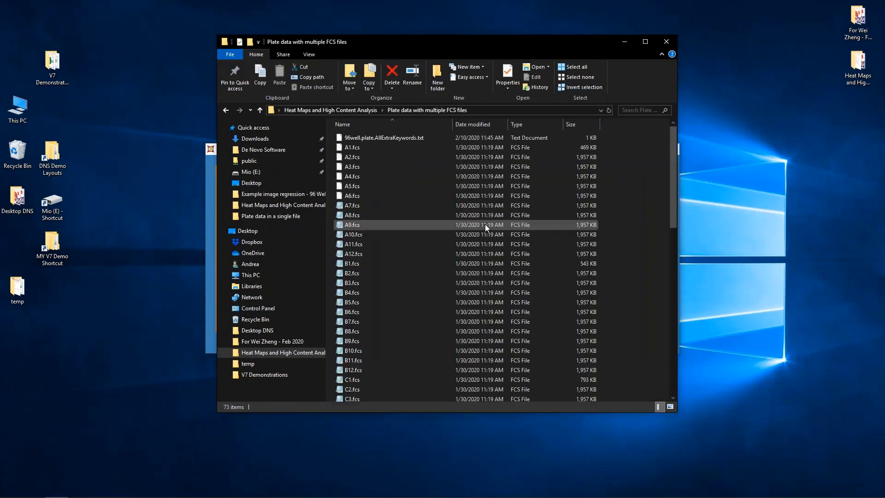
{"action": "scroll", "coordinate": [441, 230], "scroll_direction": "down", "scroll_amount": 5}
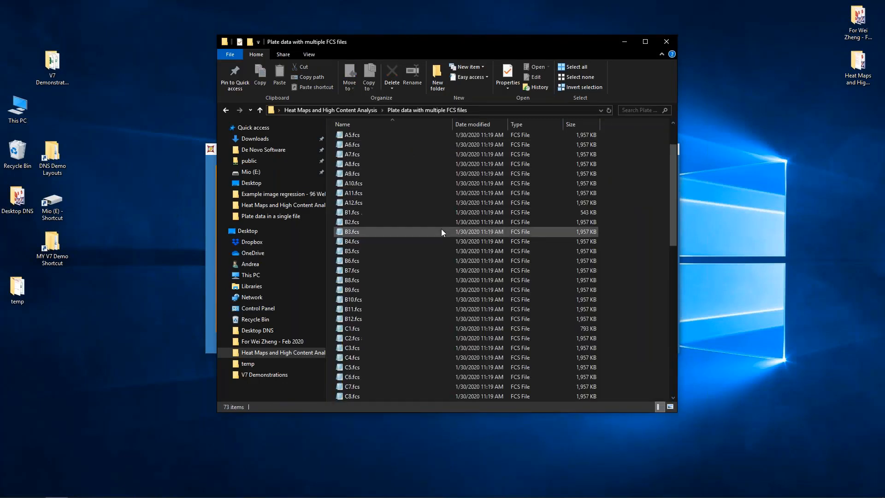
{"action": "scroll", "coordinate": [441, 230], "scroll_direction": "down", "scroll_amount": 10}
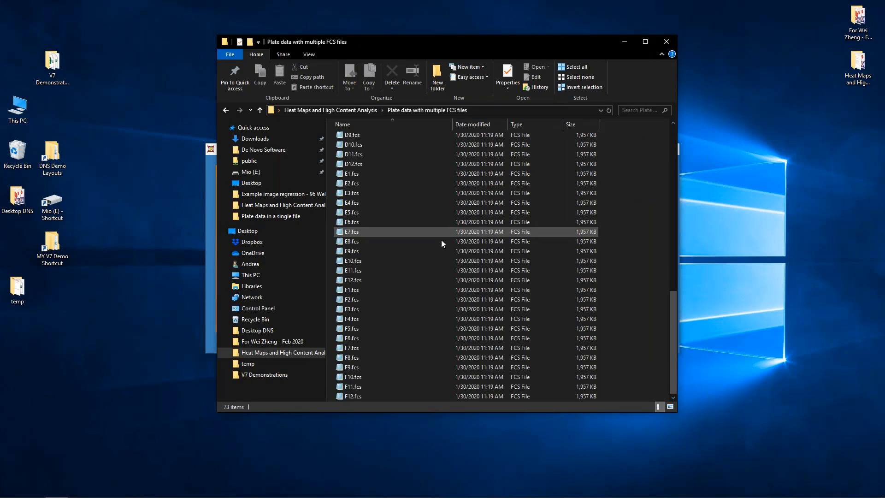
{"action": "left_click", "coordinate": [353, 367]}
{"action": "left_click", "coordinate": [353, 357]}
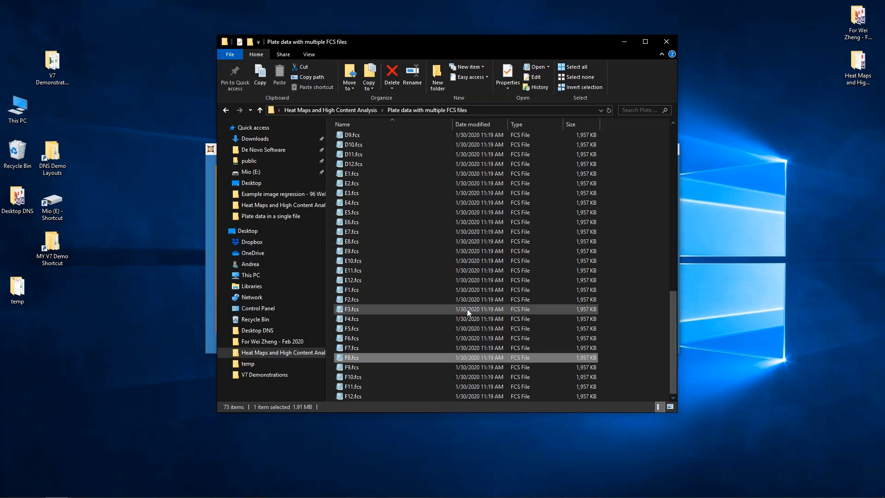
{"action": "scroll", "coordinate": [466, 310], "scroll_direction": "up", "scroll_amount": 15}
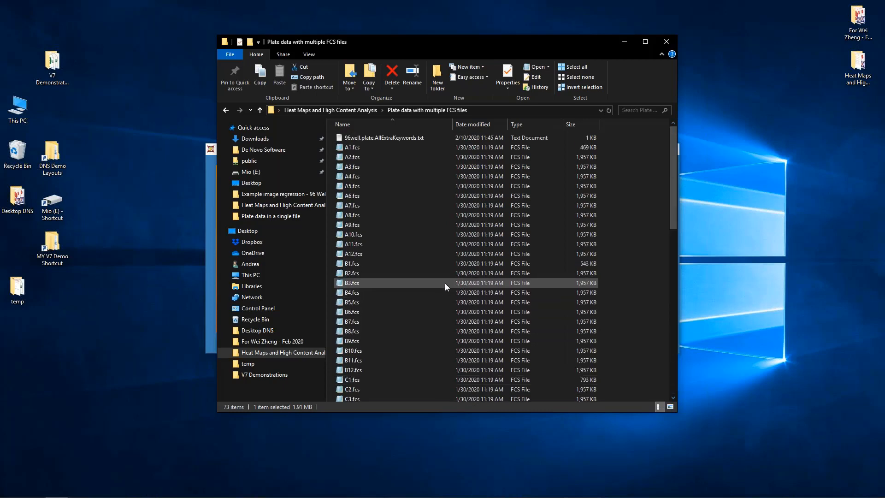
Open 96well.plate.AllExtraKeywords.txt in Notepad and enlarge its text for reading
{"action": "left_click", "coordinate": [408, 138]}
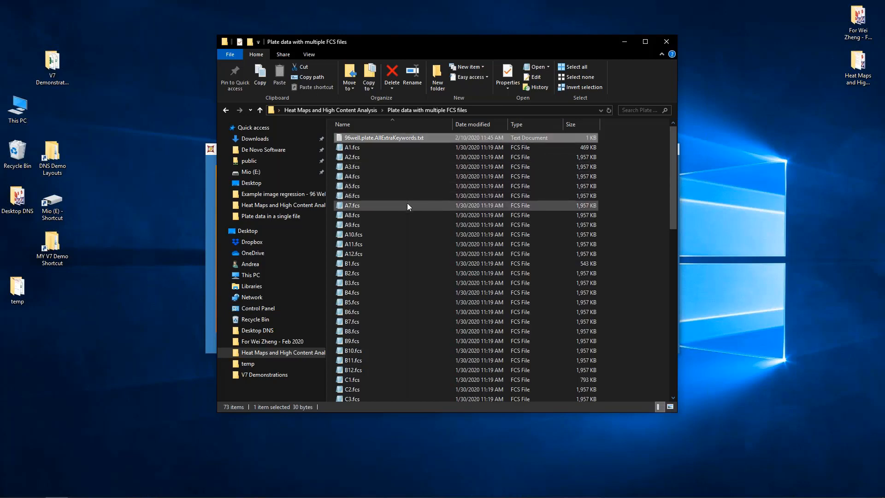
{"action": "double_click", "coordinate": [413, 140]}
{"action": "left_click_drag", "start_coordinate": [297, 161], "coordinate": [236, 152]}
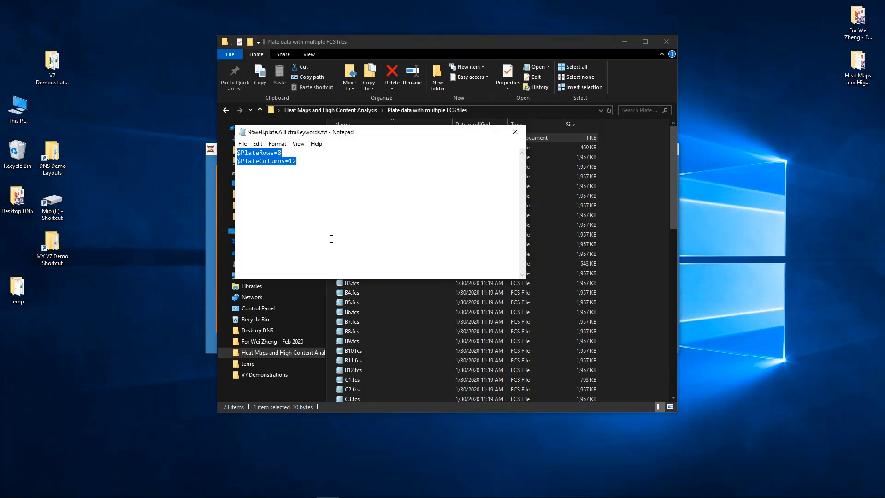
{"action": "left_click", "coordinate": [331, 238]}
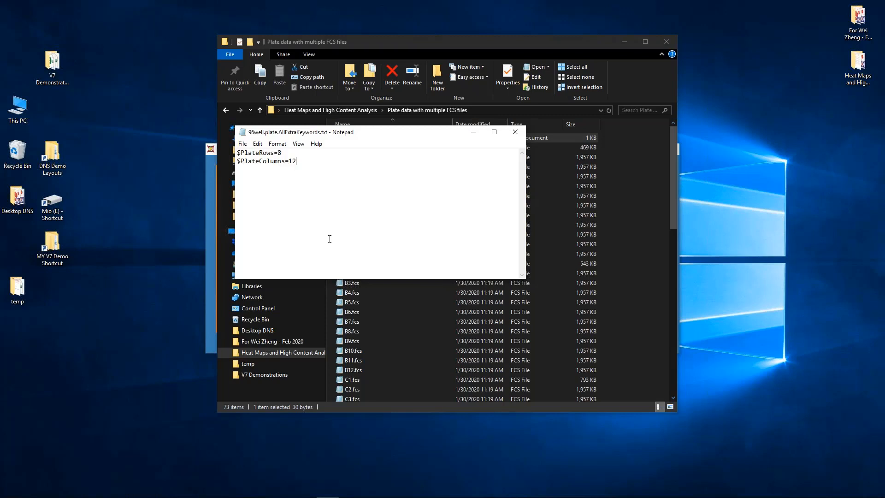
{"action": "scroll", "coordinate": [328, 237], "scroll_direction": "up", "scroll_amount": 16}
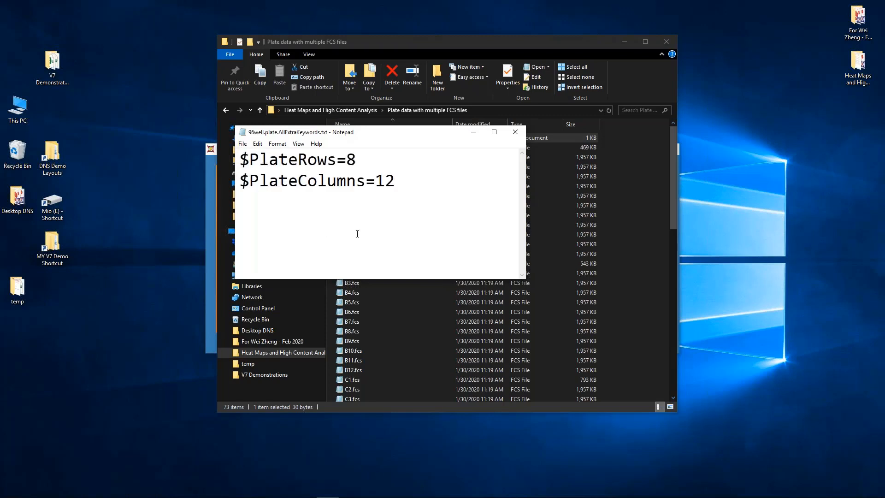
{"action": "left_click_drag", "start_coordinate": [367, 134], "coordinate": [331, 162]}
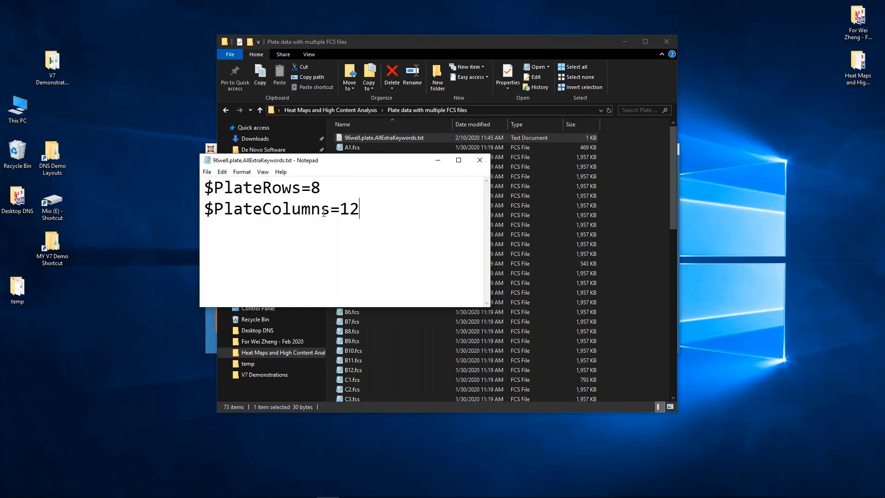
Highlight the $PlateRows and $PlateColumns keywords and their values in the text file, and close Notepad
{"action": "left_click_drag", "start_coordinate": [321, 188], "coordinate": [205, 188]}
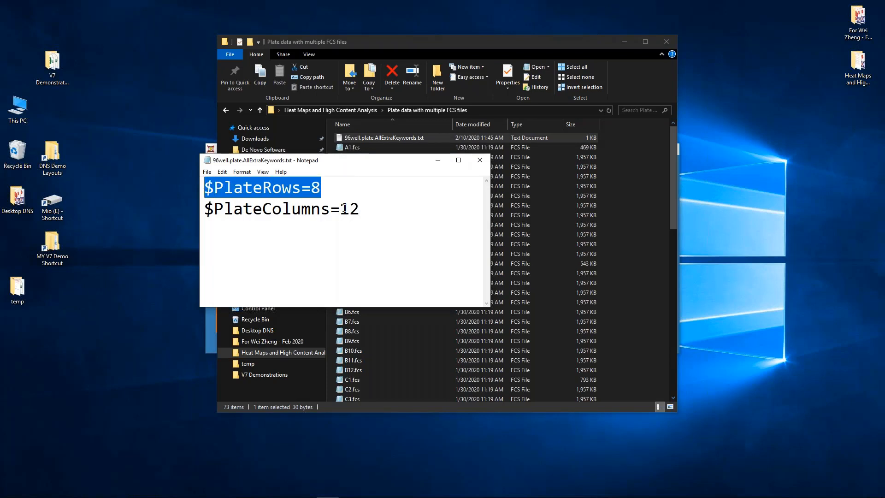
{"action": "left_click", "coordinate": [226, 191]}
{"action": "left_click_drag", "start_coordinate": [310, 188], "coordinate": [322, 188]}
{"action": "left_click_drag", "start_coordinate": [204, 209], "coordinate": [356, 206]}
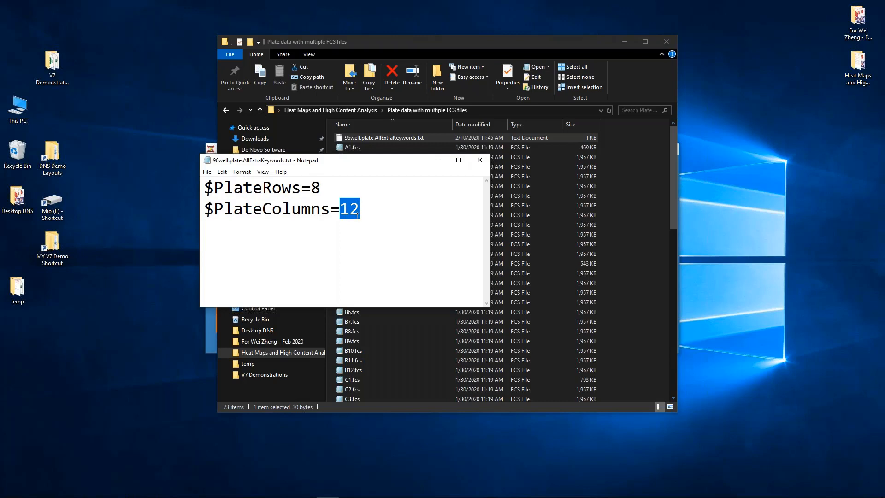
{"action": "left_click_drag", "start_coordinate": [310, 187], "coordinate": [359, 208]}
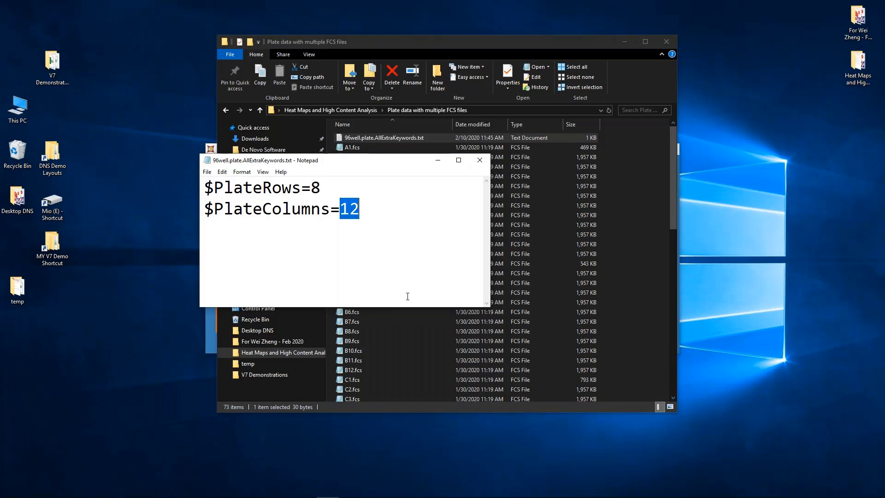
{"action": "left_click", "coordinate": [481, 159]}
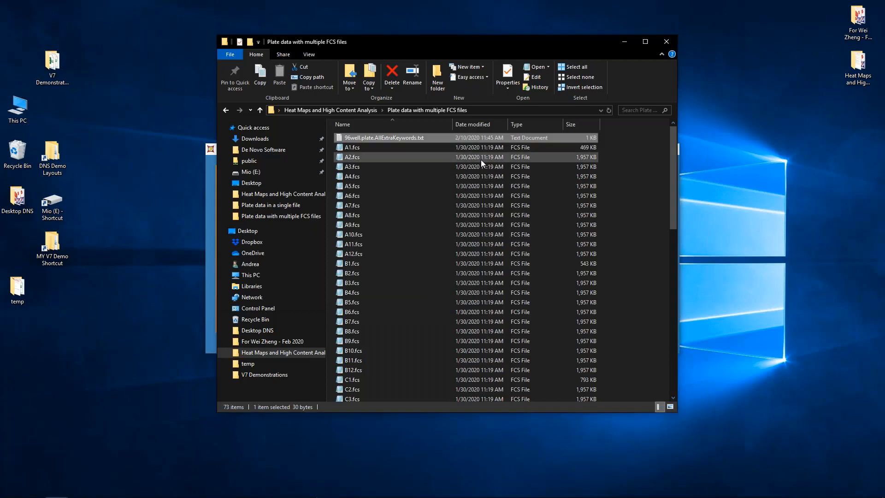
Highlight the AllExtraKeywords.txt part of the keyword file's name in the folder, leaving the name unchanged
{"action": "left_click", "coordinate": [429, 138]}
{"action": "left_click_drag", "start_coordinate": [426, 138], "coordinate": [376, 139]}
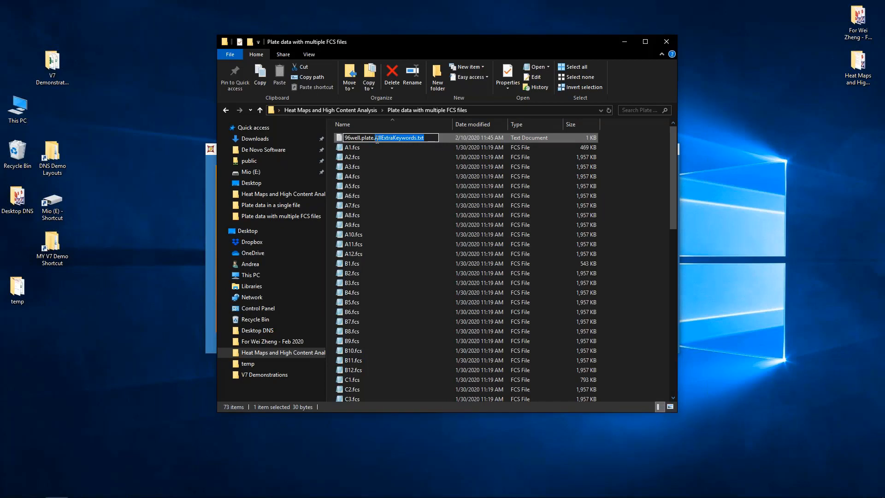
{"action": "left_click", "coordinate": [408, 221]}
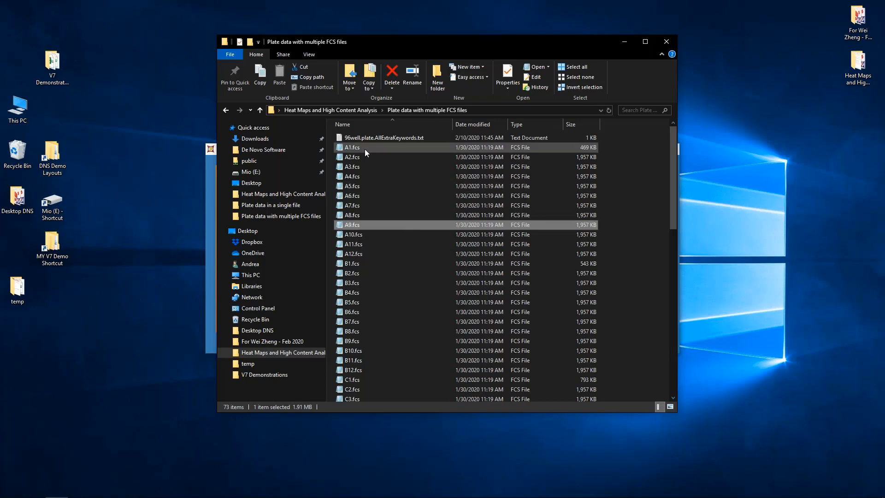
Move the folder window aside and switch to the blank untitled layout in FCS Express
{"action": "left_click_drag", "start_coordinate": [410, 50], "coordinate": [529, 54]}
{"action": "left_click", "coordinate": [298, 150]}
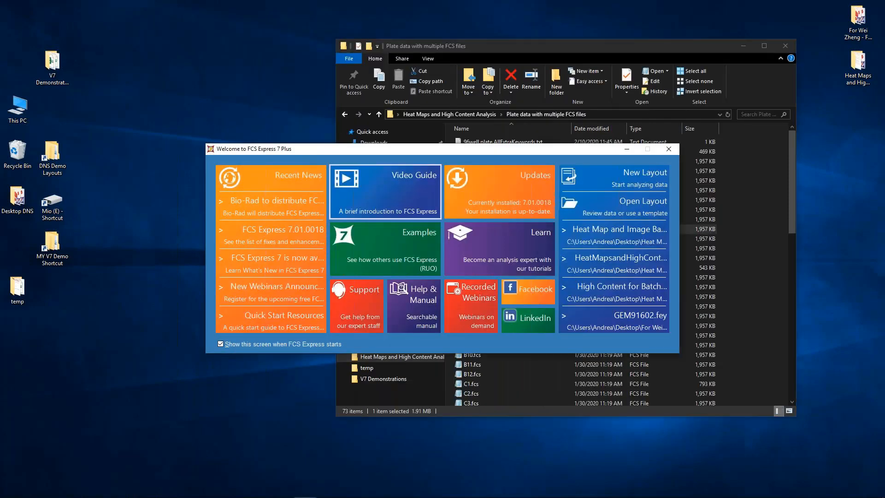
{"action": "mouse_move", "coordinate": [431, 497]}
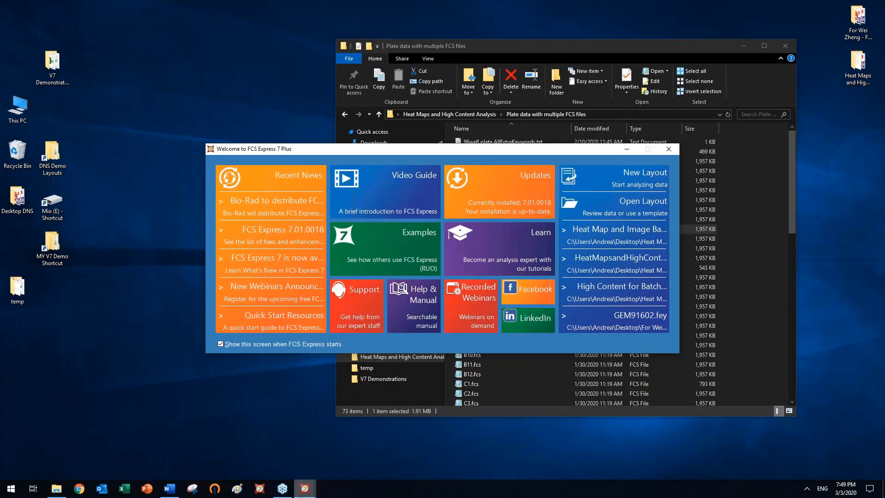
{"action": "mouse_move", "coordinate": [304, 489]}
{"action": "left_click", "coordinate": [258, 446]}
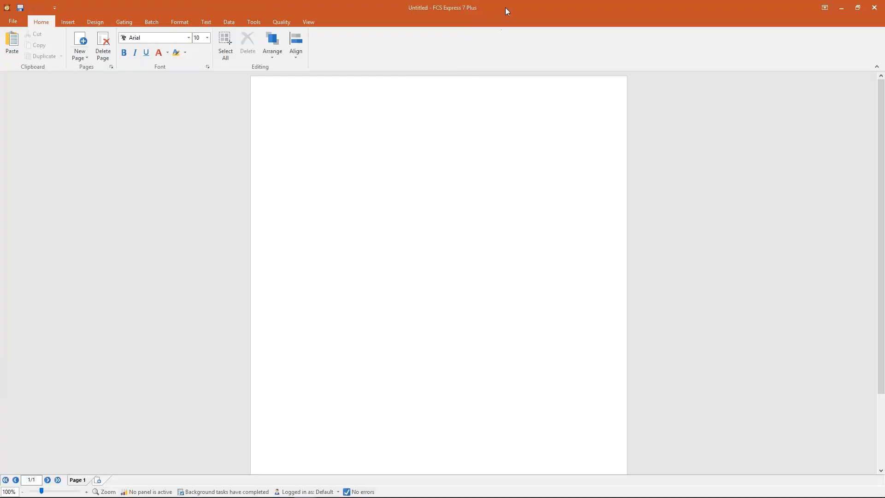
Show the Data List and start adding a data file to it
{"action": "left_click", "coordinate": [228, 23]}
{"action": "left_click", "coordinate": [231, 46]}
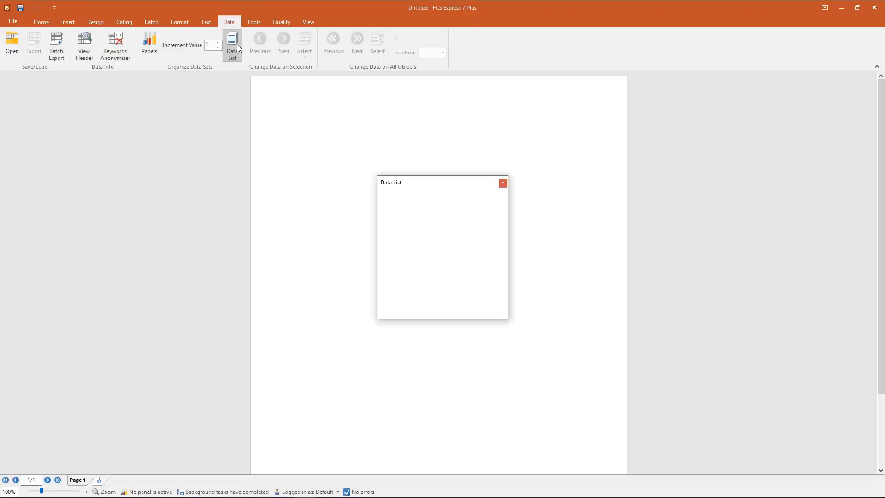
{"action": "left_click", "coordinate": [382, 197]}
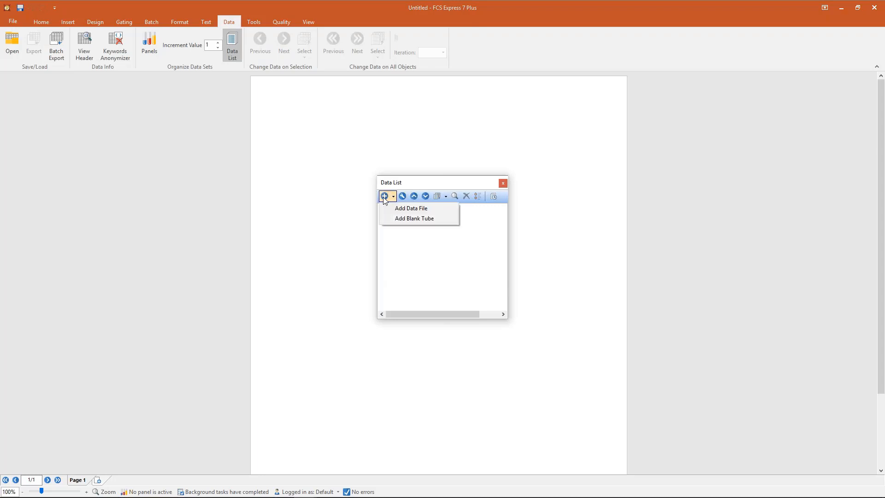
{"action": "left_click", "coordinate": [407, 206]}
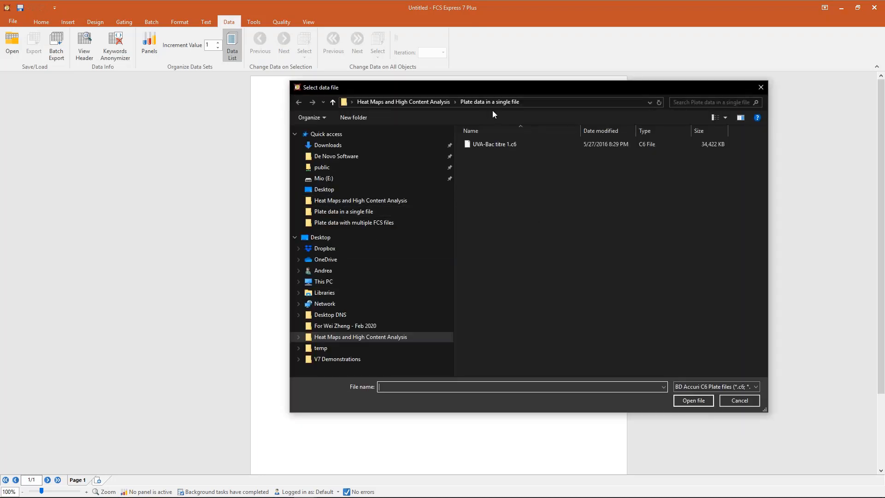
Browse to the Plate data with multiple FCS files folder and set the file type to FCS Plate folder (*.*)
{"action": "left_click", "coordinate": [433, 101]}
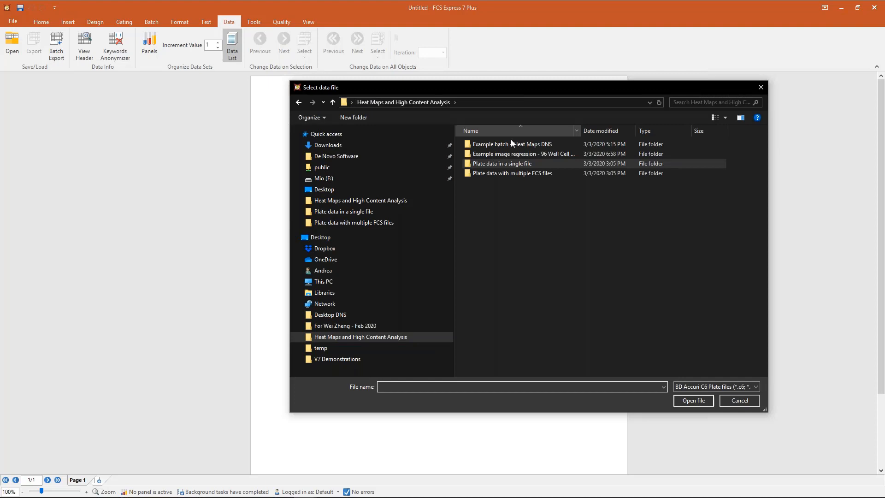
{"action": "left_click", "coordinate": [495, 172]}
{"action": "double_click", "coordinate": [498, 173]}
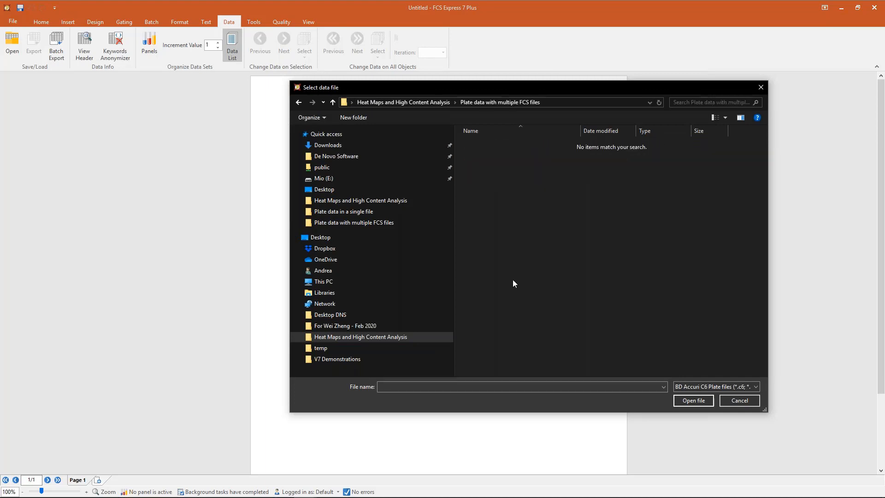
{"action": "left_click", "coordinate": [727, 387]}
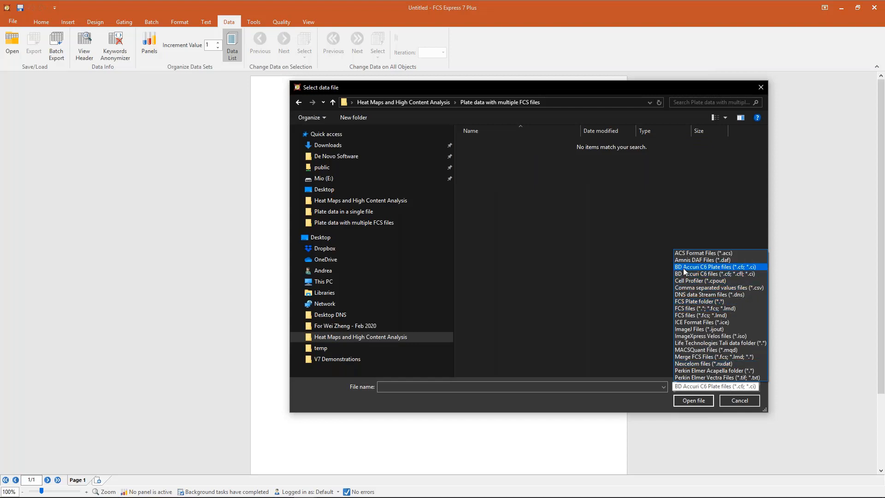
{"action": "left_click", "coordinate": [720, 302]}
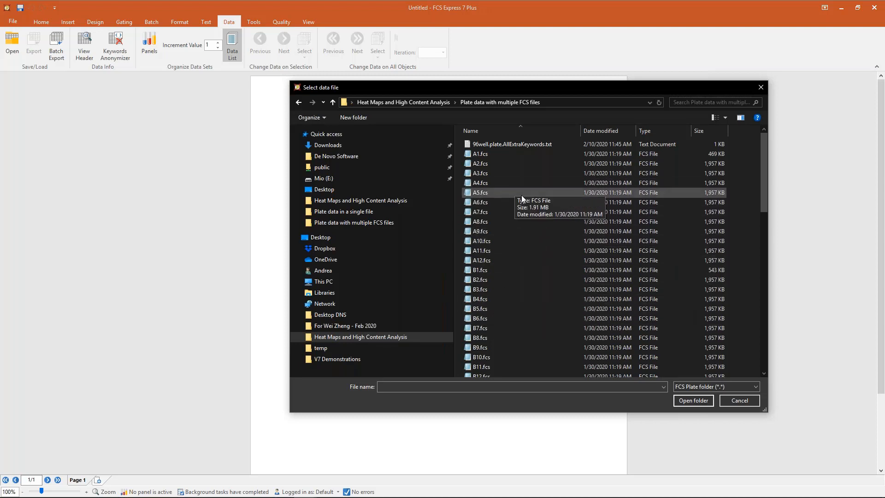
Load the whole Plate data with multiple FCS files folder as plate data, using B7.fcs as the selected file
{"action": "left_click", "coordinate": [485, 154]}
{"action": "left_click", "coordinate": [488, 329]}
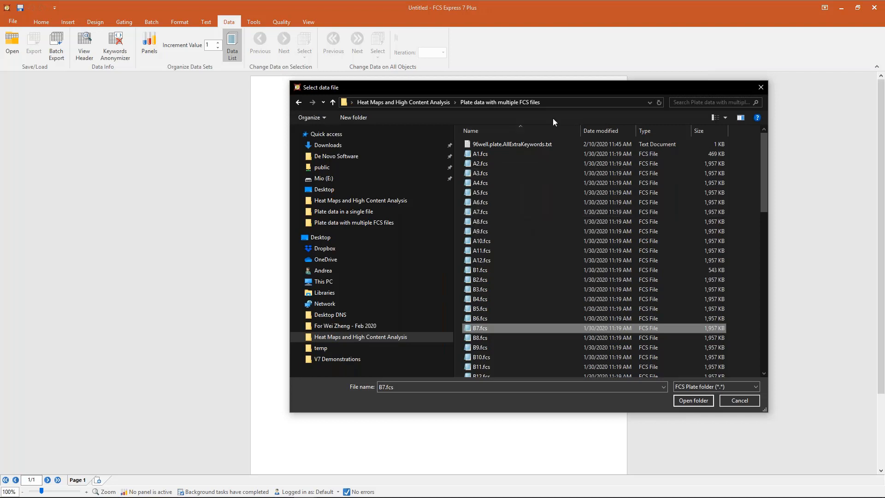
{"action": "left_click", "coordinate": [562, 103]}
{"action": "left_click_drag", "start_coordinate": [592, 102], "coordinate": [510, 103]}
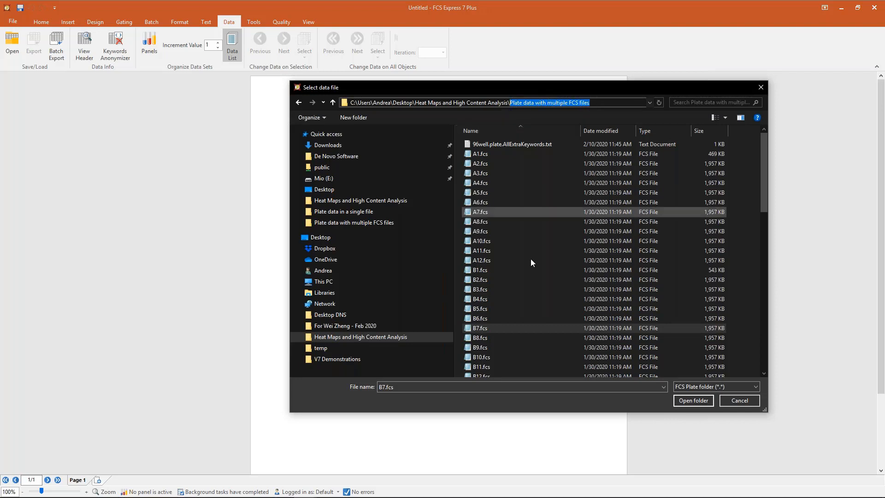
{"action": "left_click", "coordinate": [505, 329]}
{"action": "left_click", "coordinate": [687, 403]}
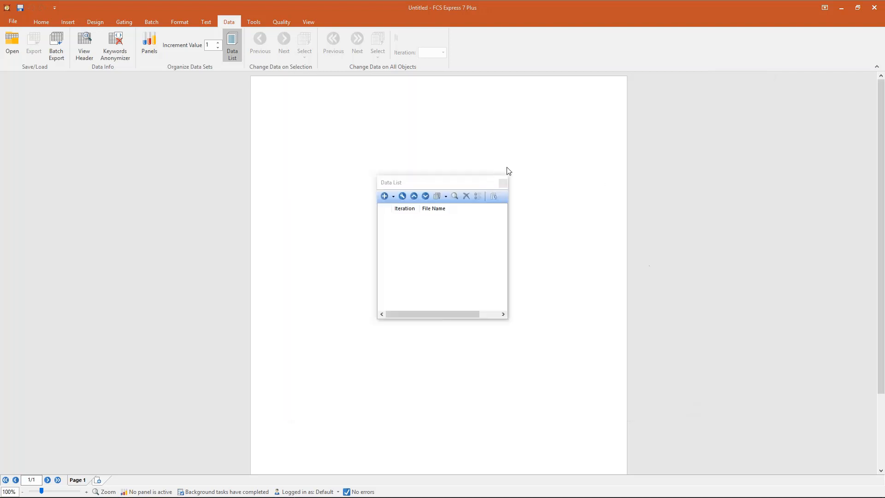